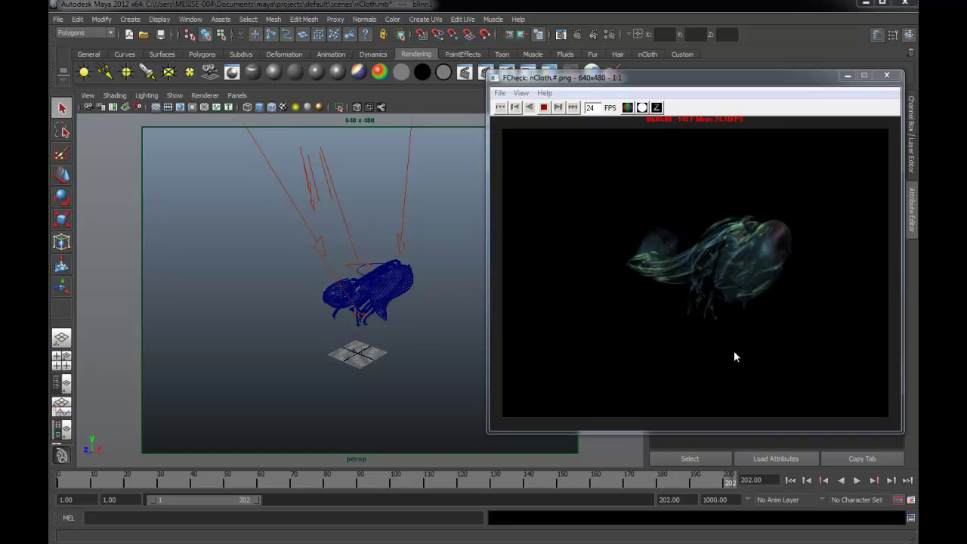
- Close the FCheck window playing the rendered nCloth jellyfish sequence
click(887, 77)
click(513, 255)
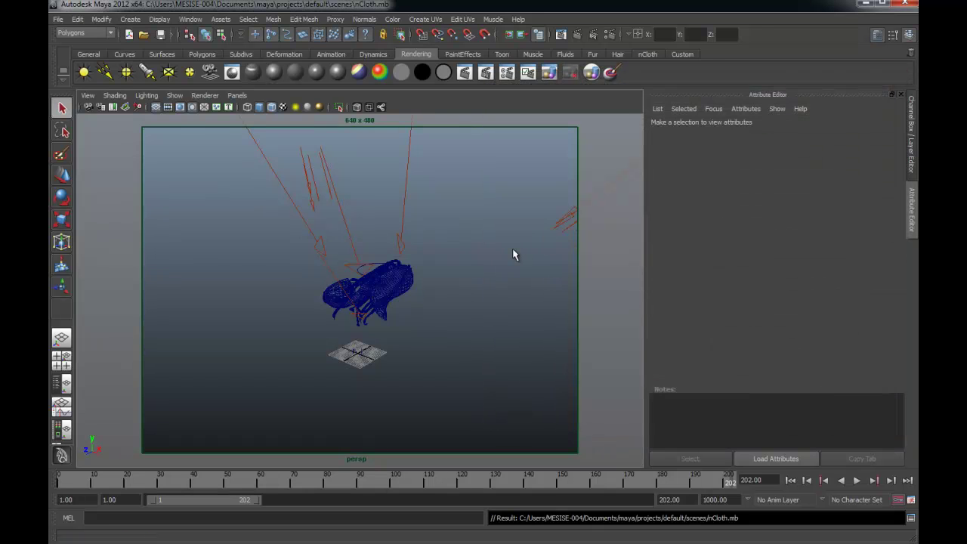
- Start a new scene and create a polygon cylinder from the Polygons shelf
key(ctrl+n)
mouse_move(294, 255)
alt+mouse_down()
mouse_move(291, 296)
mouse_move(428, 305)
mouse_move(335, 274)
mouse_move(344, 276)
alt+mouse_up()
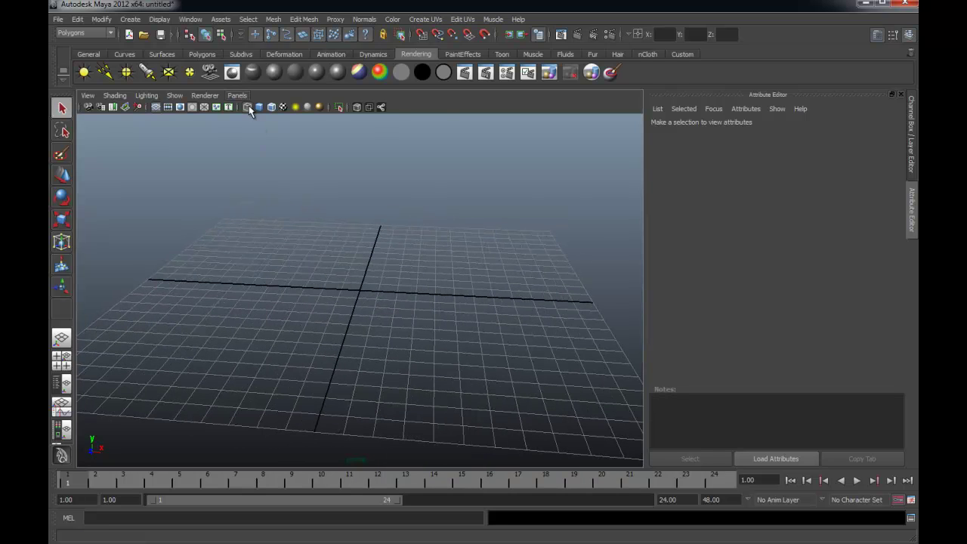
click(202, 55)
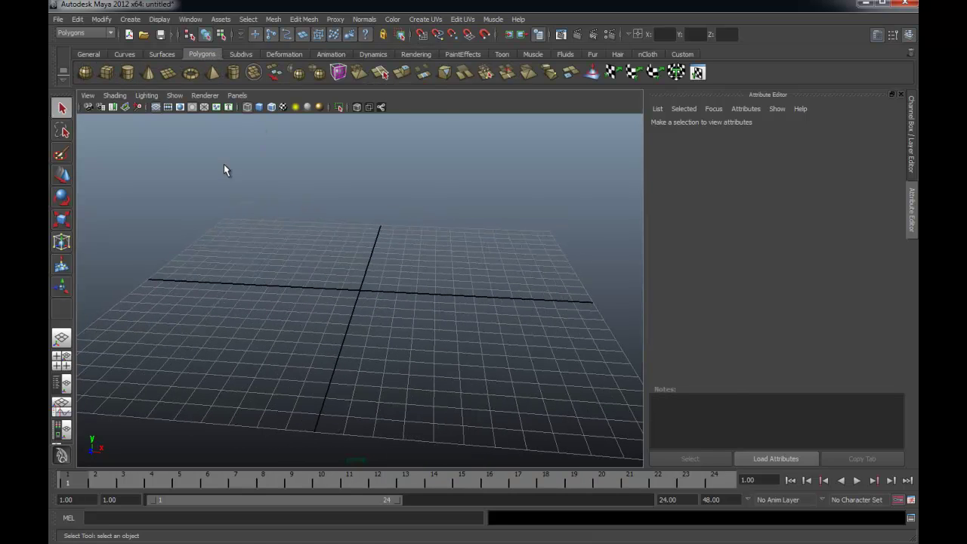
- Rotate the cylinder 90 degrees in Z and stretch it to Scale Y 9.426
key(e)
drag(381, 266, 421, 298)
key(r)
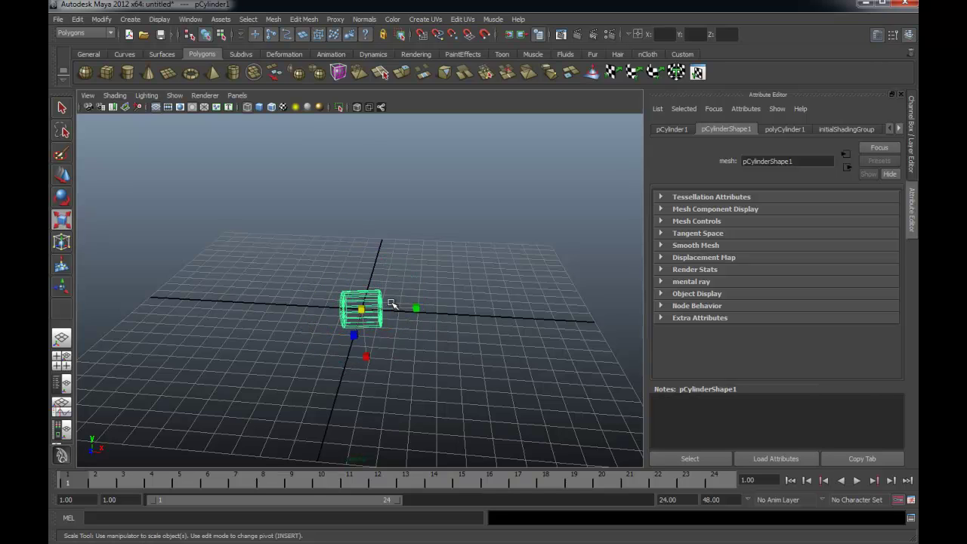
key(ctrl+a)
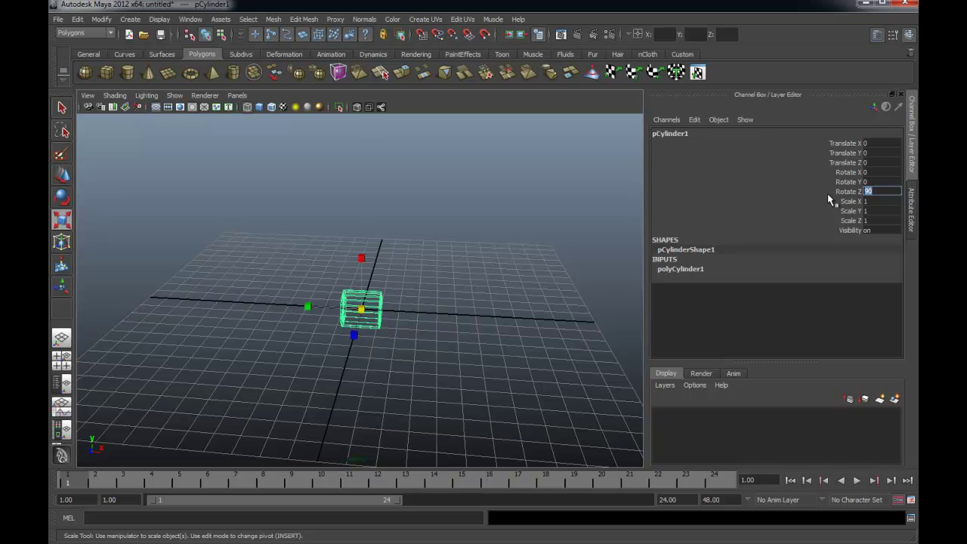
drag(308, 306, 238, 312)
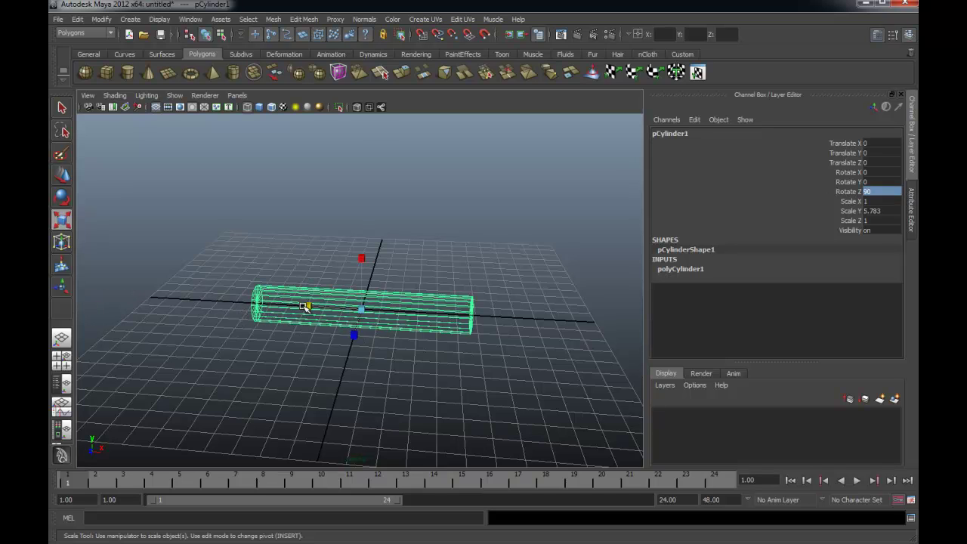
drag(304, 306, 274, 302)
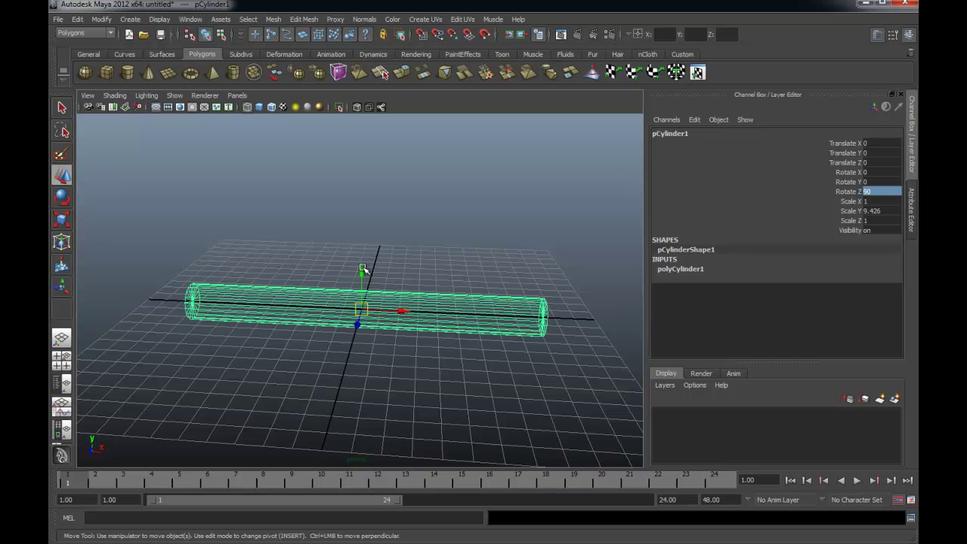
- Move the cylinder along X to Translate X -9.503
alt+drag(363, 269, 406, 280)
mouse_move(406, 339)
alt+mouse_down()
mouse_move(490, 252)
mouse_move(306, 272)
mouse_move(326, 279)
alt+mouse_up()
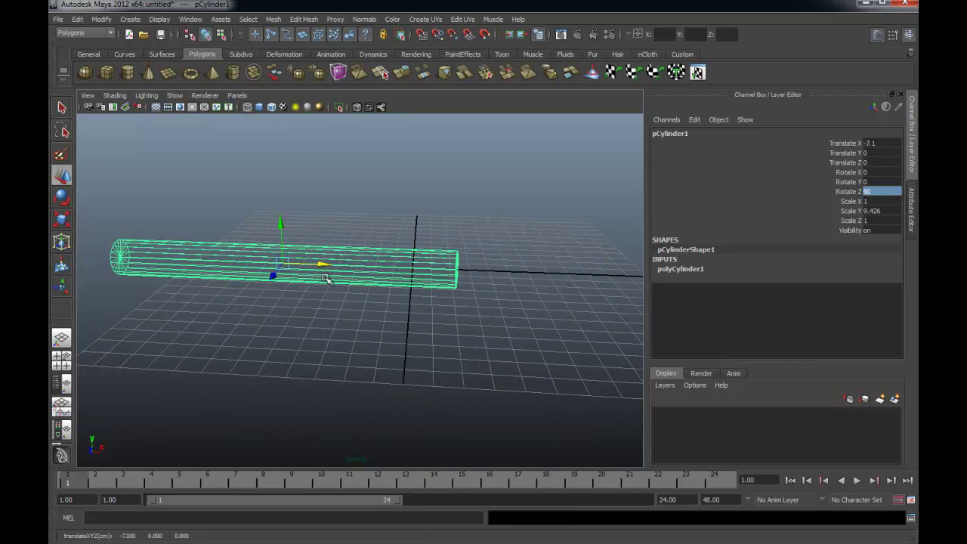
mouse_move(414, 298)
alt+mouse_down()
mouse_move(426, 288)
mouse_move(350, 252)
mouse_move(310, 246)
alt+mouse_up()
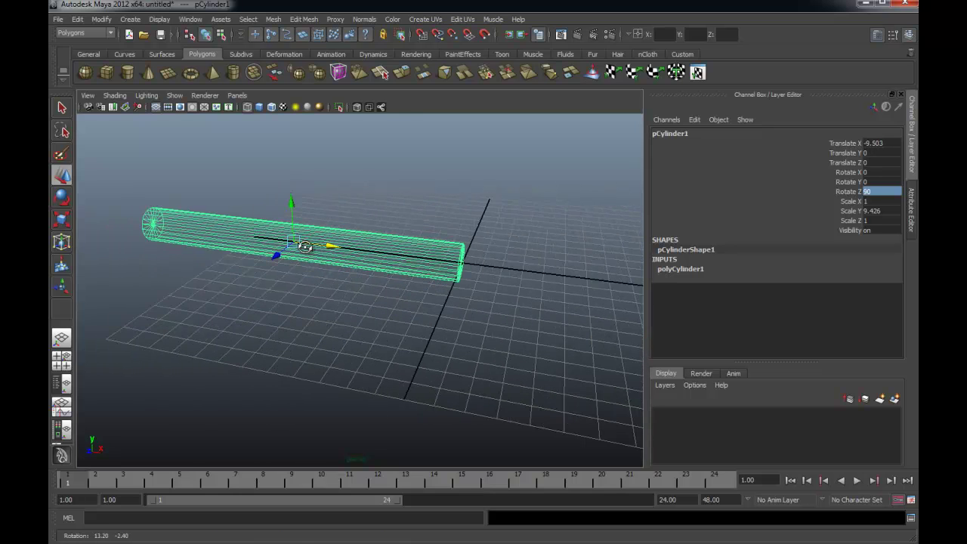
click(676, 269)
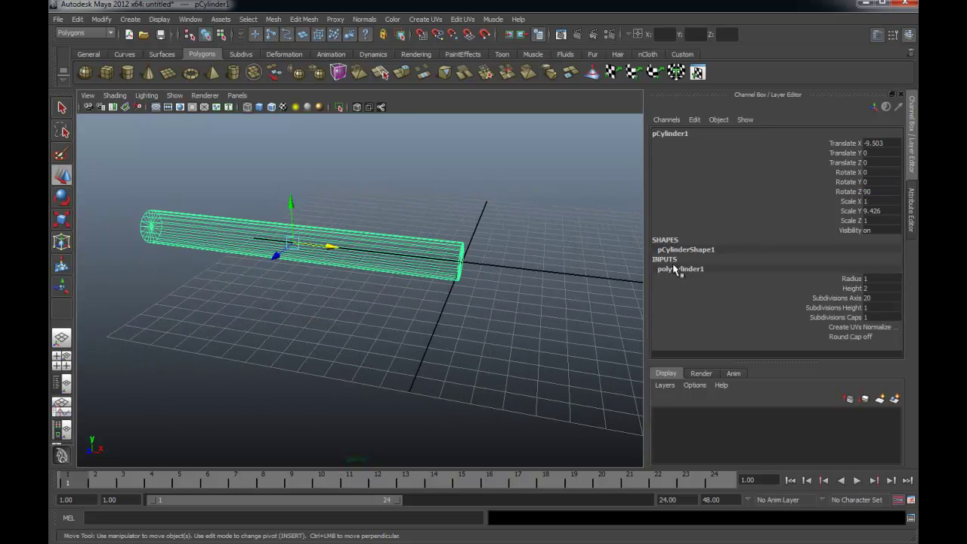
- Raise the cylinder's Subdivisions Height to 60 with smooth shading on
click(807, 310)
middle_drag(529, 288, 546, 288)
middle_drag(612, 293, 793, 300)
mouse_move(605, 317)
alt+mouse_down()
mouse_move(553, 328)
mouse_move(511, 320)
mouse_move(428, 348)
mouse_move(439, 349)
alt+mouse_up()
key(5)
mouse_move(439, 349)
alt+right_down()
mouse_move(443, 362)
mouse_move(604, 378)
mouse_move(508, 362)
alt+right_up()
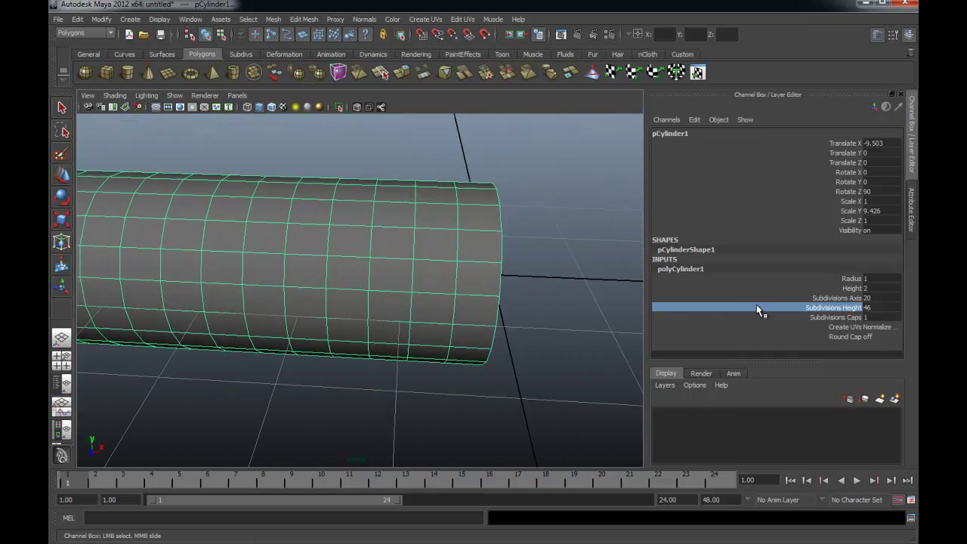
middle_drag(550, 315, 601, 324)
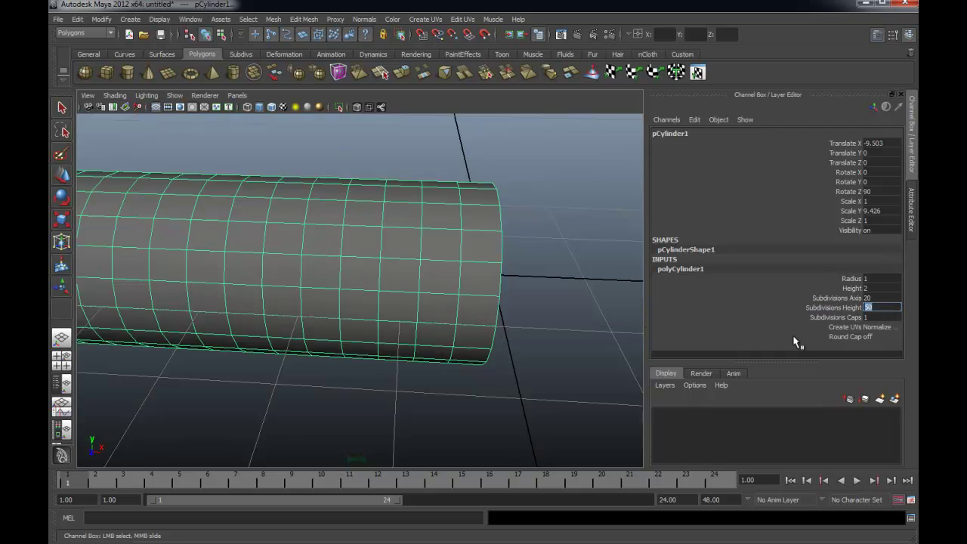
middle_drag(794, 342, 794, 341)
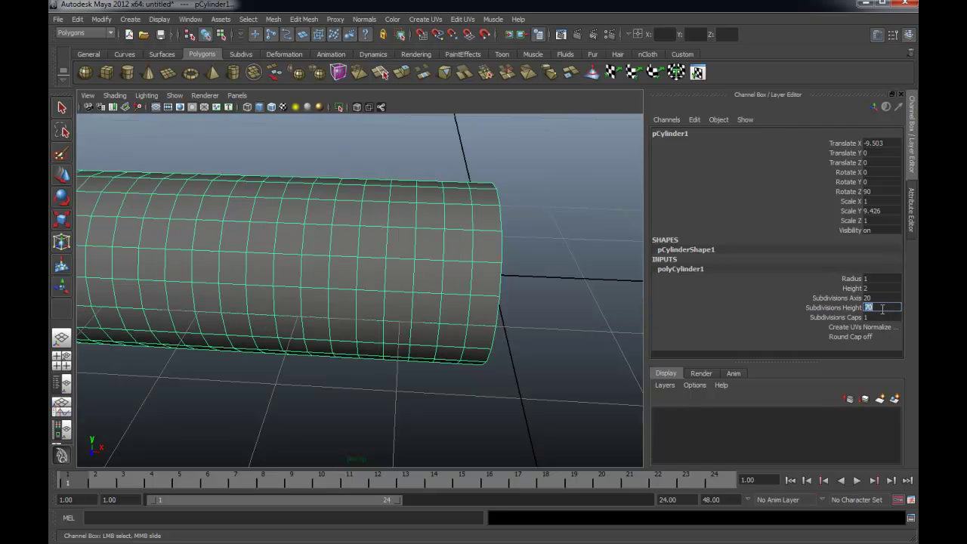
key(Return)
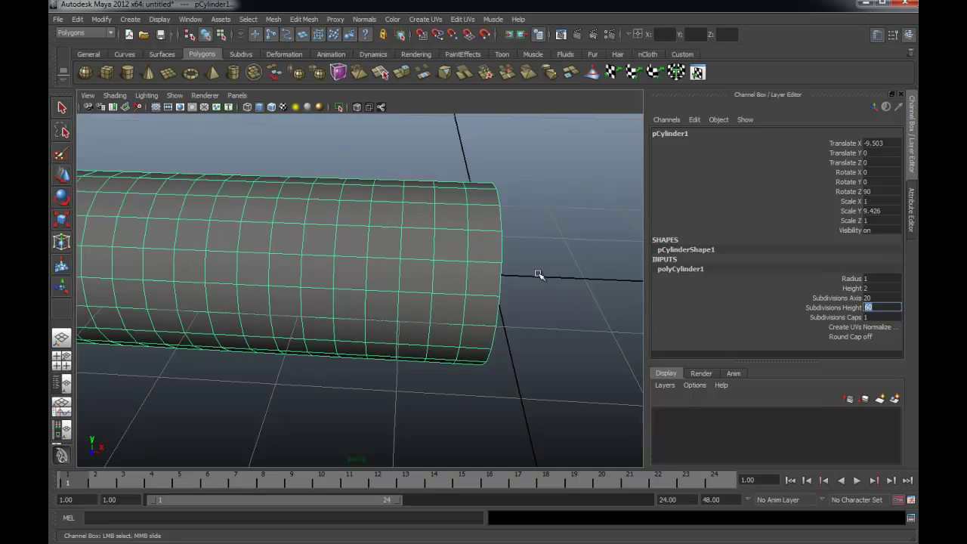
- Reselect the cylinder and set its Subdivisions Caps to 0
click(538, 274)
mouse_move(514, 289)
alt+right_down()
mouse_move(238, 259)
mouse_move(280, 230)
alt+right_up()
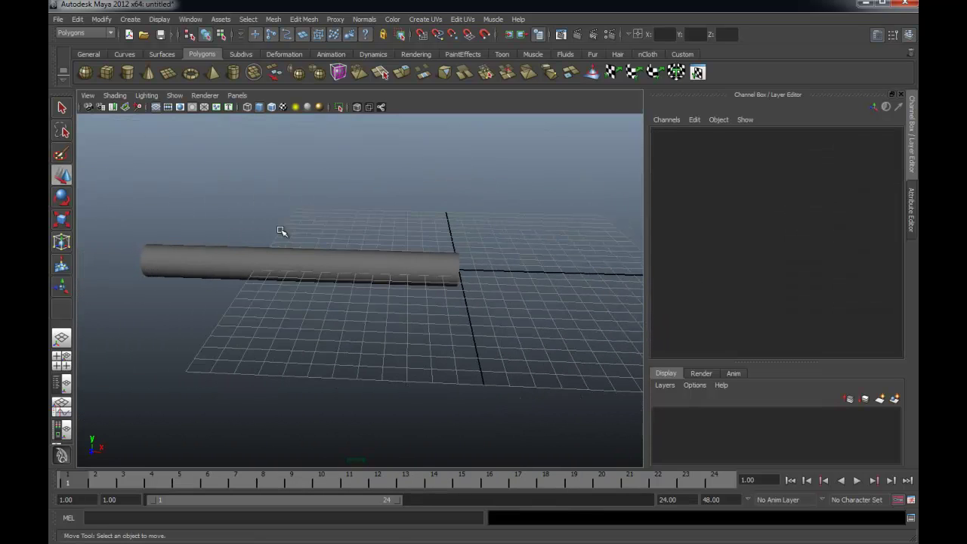
click(290, 264)
alt+drag(291, 275, 299, 274)
mouse_move(433, 281)
alt+mouse_down()
mouse_move(524, 309)
mouse_move(574, 295)
alt+mouse_up()
click(711, 270)
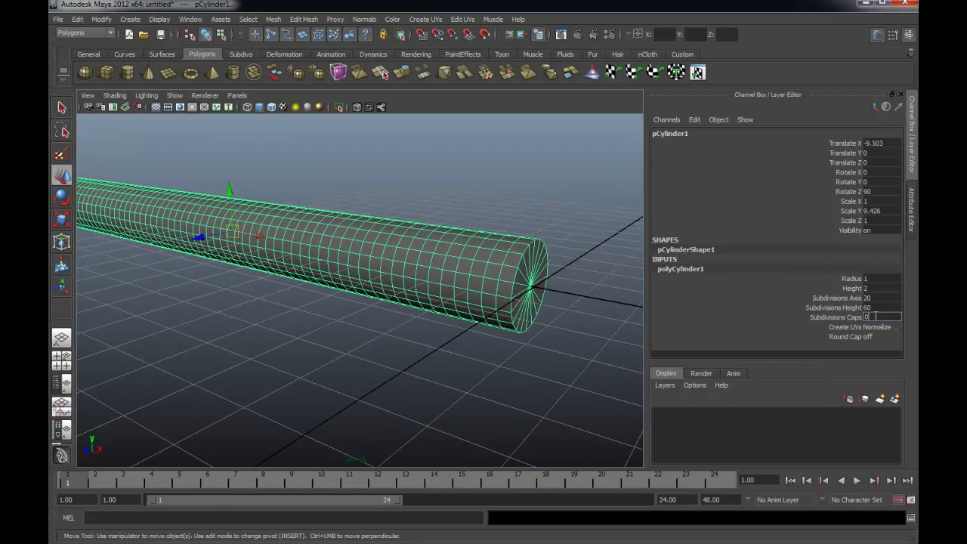
- Inspect the tube's end in Face mode, then return to object mode
right_drag(532, 273, 533, 306)
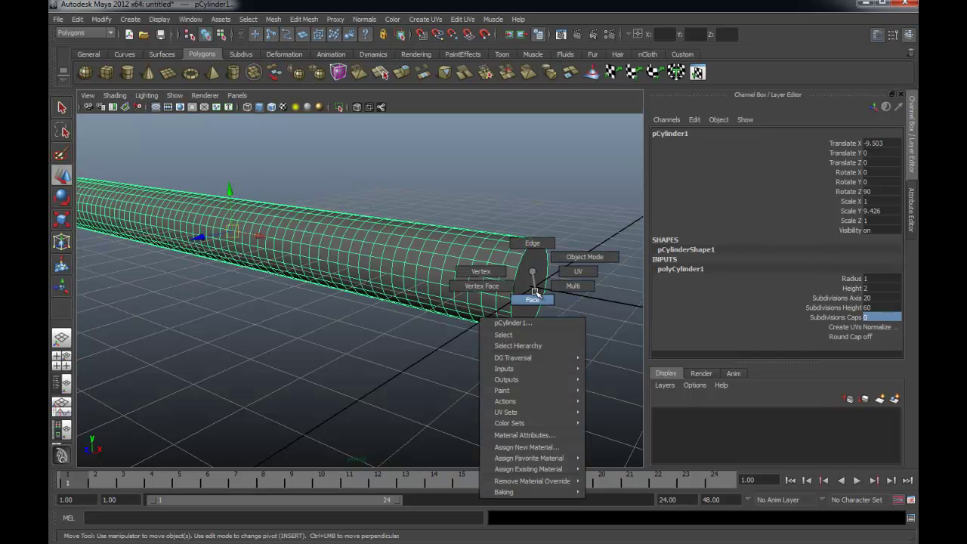
click(529, 291)
alt+right_drag(453, 341, 220, 345)
alt+drag(220, 345, 237, 324)
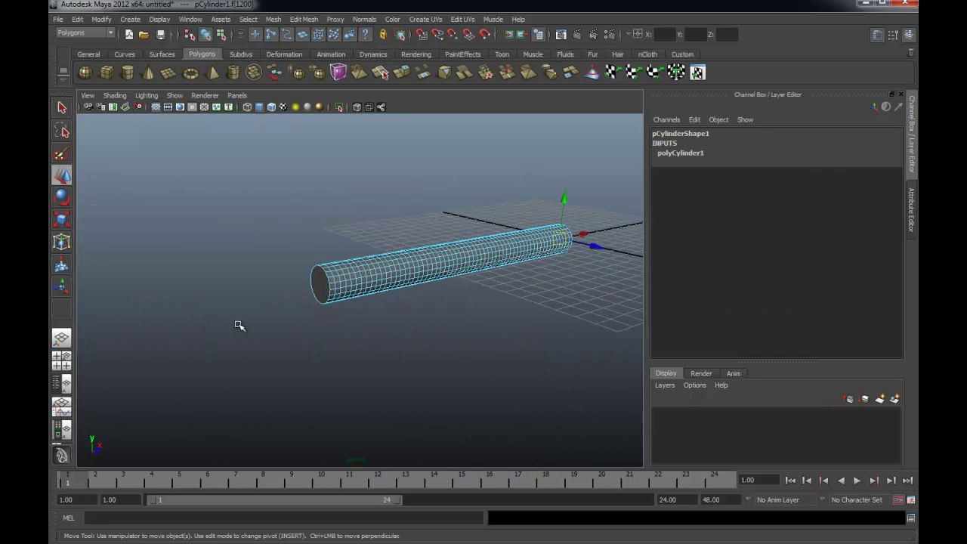
alt+right_drag(238, 324, 470, 345)
click(379, 296)
mouse_move(379, 296)
alt+mouse_down()
mouse_move(443, 287)
mouse_move(278, 309)
mouse_move(476, 356)
mouse_move(280, 242)
alt+mouse_up()
right_drag(259, 217, 297, 218)
mouse_move(296, 218)
alt+mouse_down()
mouse_move(320, 242)
mouse_move(378, 257)
alt+mouse_up()
- Create a polygon plane and bring up its polyPlane1 attributes
click(170, 76)
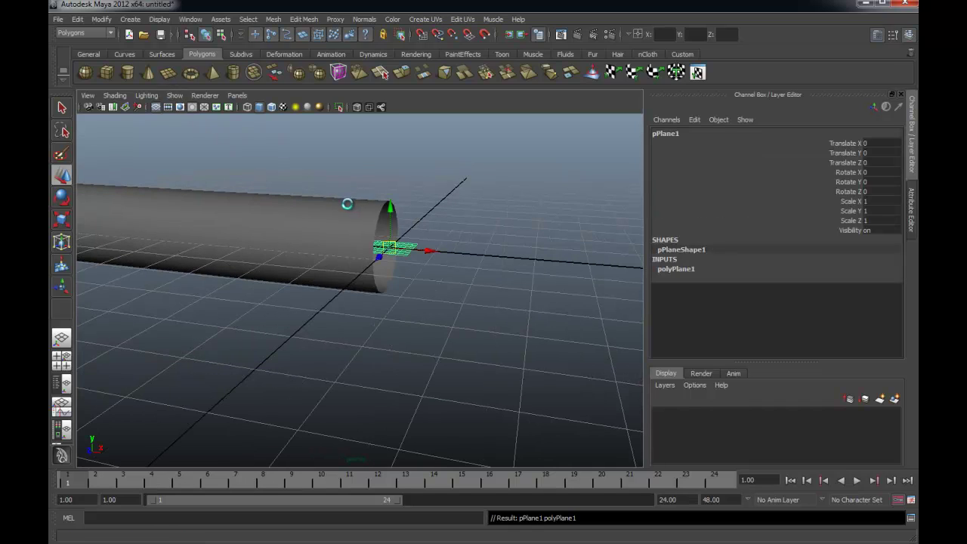
alt+drag(346, 205, 400, 251)
click(684, 271)
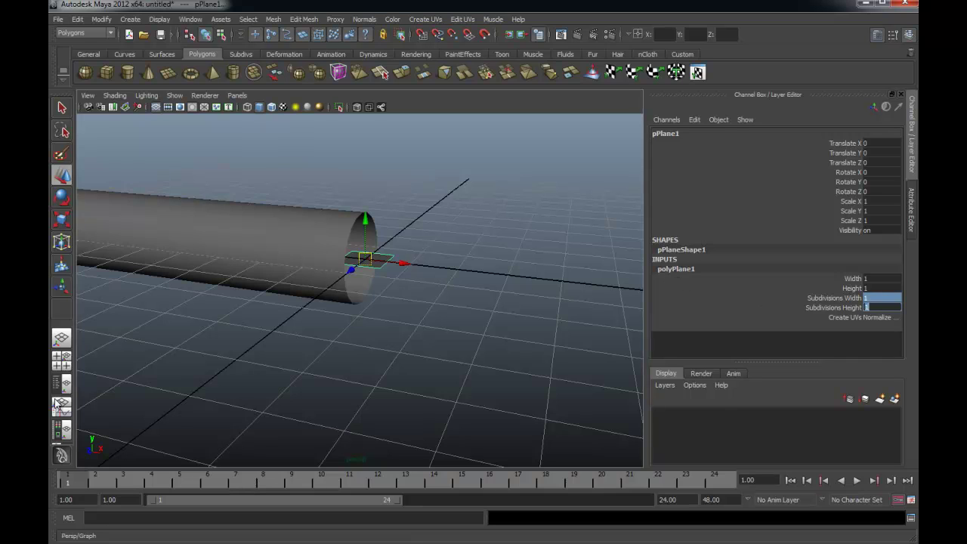
shift+click(833, 308)
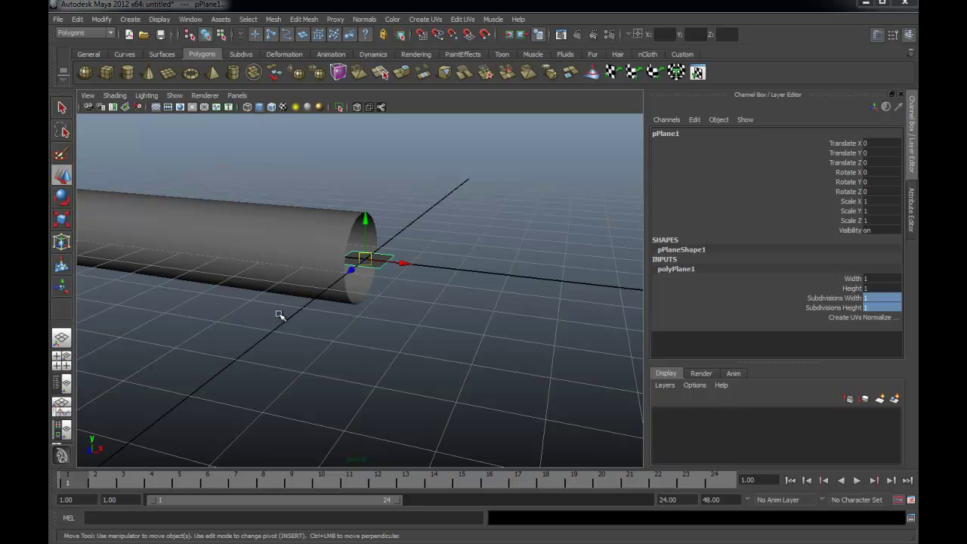
mouse_move(343, 328)
alt+mouse_down()
mouse_move(318, 319)
mouse_move(328, 302)
mouse_move(286, 281)
alt+mouse_up()
- Scale the plane to X 11.581, Z 0.287 and raise it to Translate Y 1.157
key(r)
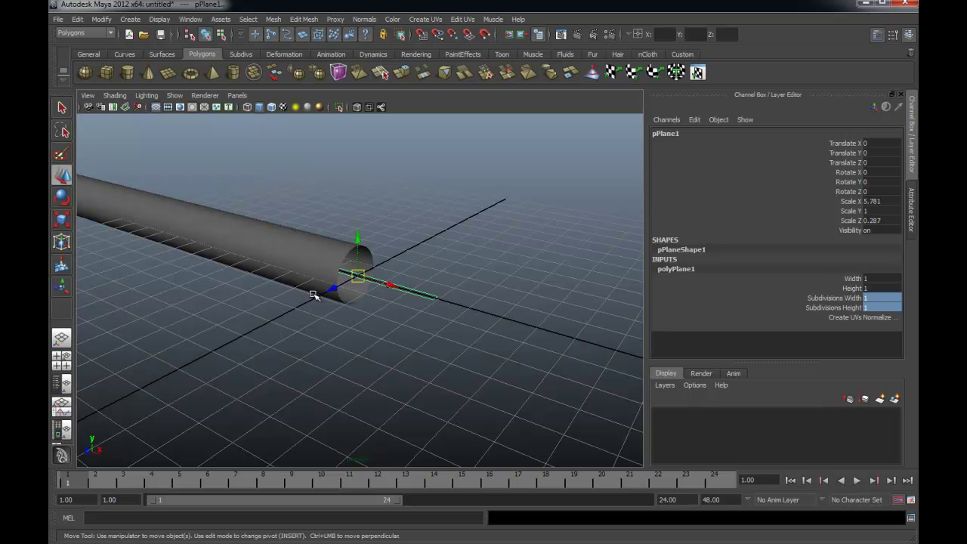
mouse_move(322, 292)
mouse_down()
mouse_move(289, 313)
mouse_move(330, 293)
mouse_move(367, 313)
mouse_move(280, 270)
mouse_move(300, 264)
mouse_up()
key(z)
key(ctrl+z)
mouse_move(327, 217)
mouse_down()
mouse_move(328, 170)
mouse_move(399, 257)
mouse_up()
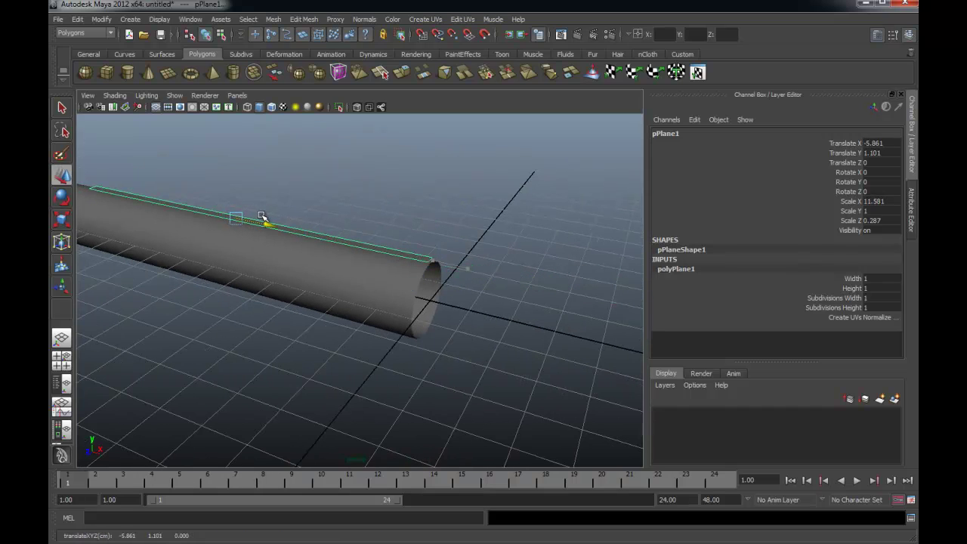
mouse_move(260, 217)
alt+mouse_down()
mouse_move(283, 264)
mouse_move(352, 246)
mouse_move(426, 341)
mouse_move(240, 221)
alt+mouse_up()
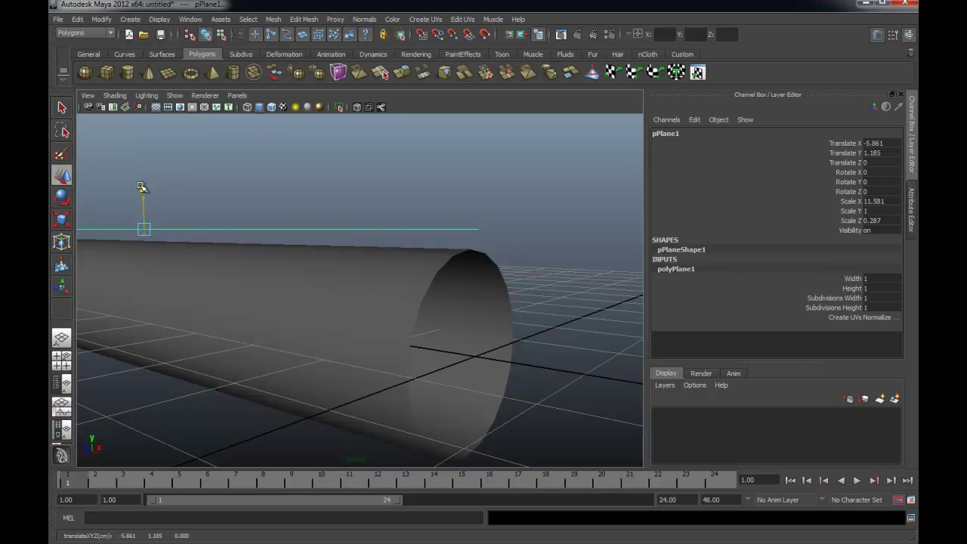
mouse_move(272, 233)
alt+mouse_down()
mouse_move(252, 313)
mouse_move(261, 227)
mouse_move(253, 253)
mouse_move(283, 269)
mouse_move(506, 306)
alt+mouse_up()
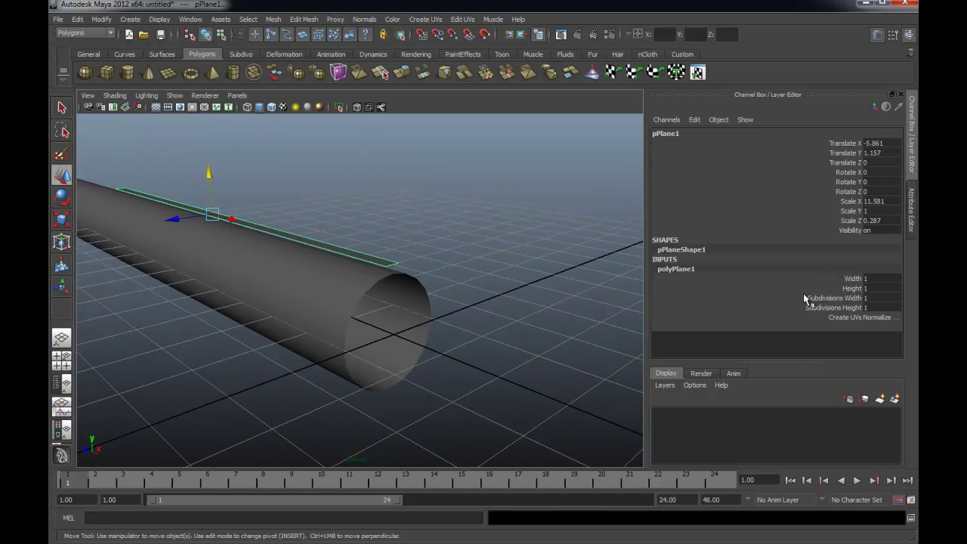
- Set the plane's Width to 0.1 and Subdivisions Width to 50
click(835, 279)
middle_drag(566, 244, 550, 242)
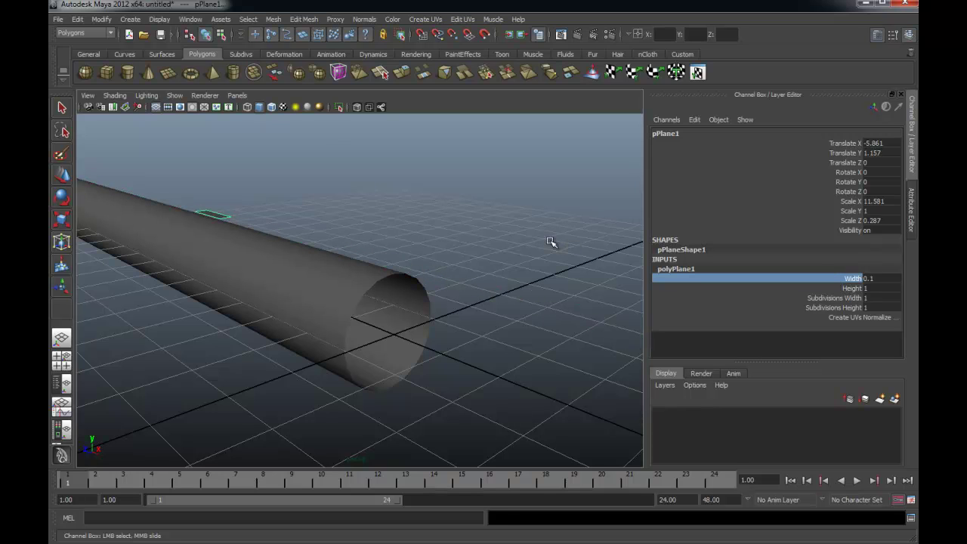
click(770, 297)
middle_drag(503, 272, 502, 277)
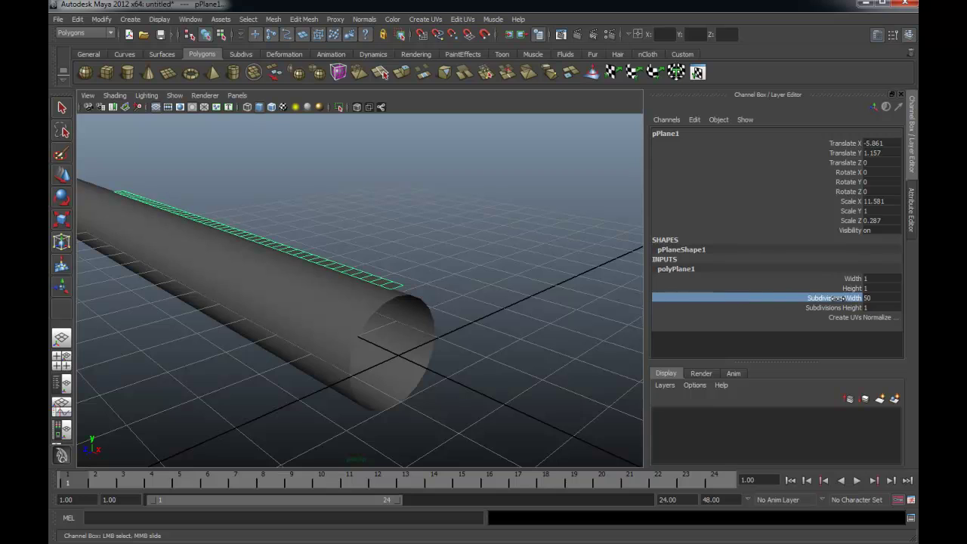
mouse_move(604, 306)
alt+mouse_down()
mouse_move(454, 225)
mouse_move(488, 239)
alt+mouse_up()
click(460, 287)
key(ctrl+z)
mouse_move(460, 293)
alt+mouse_down()
mouse_move(427, 297)
mouse_move(401, 274)
mouse_move(442, 308)
alt+mouse_up()
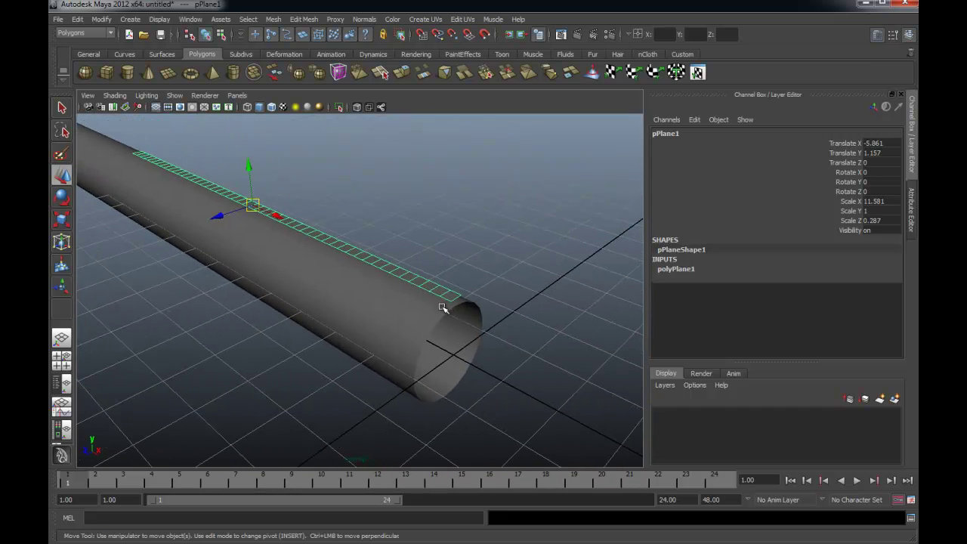
- Group the strip and rotate the group about 24 degrees in X around the pipe
key(ctrl+g)
key(e)
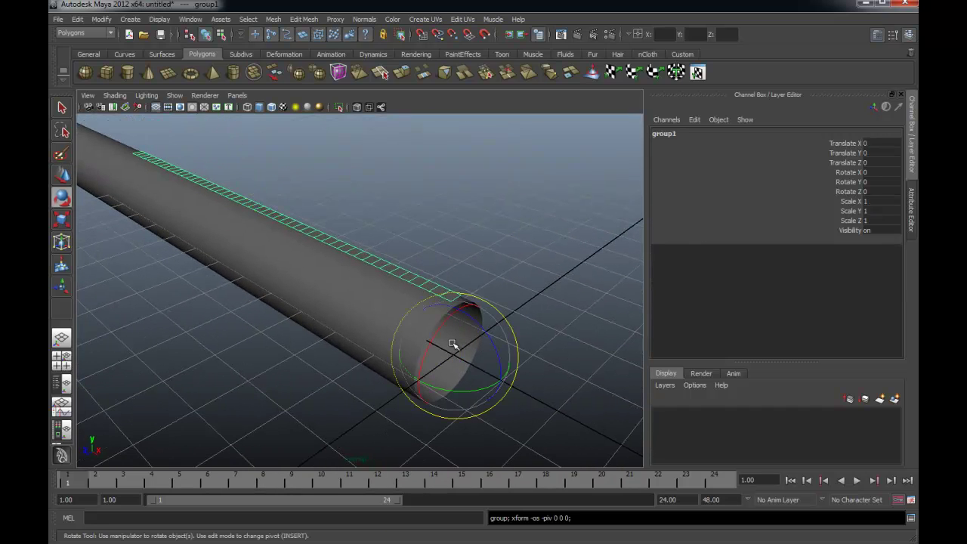
mouse_move(436, 333)
mouse_down()
mouse_move(458, 328)
mouse_move(466, 350)
mouse_up()
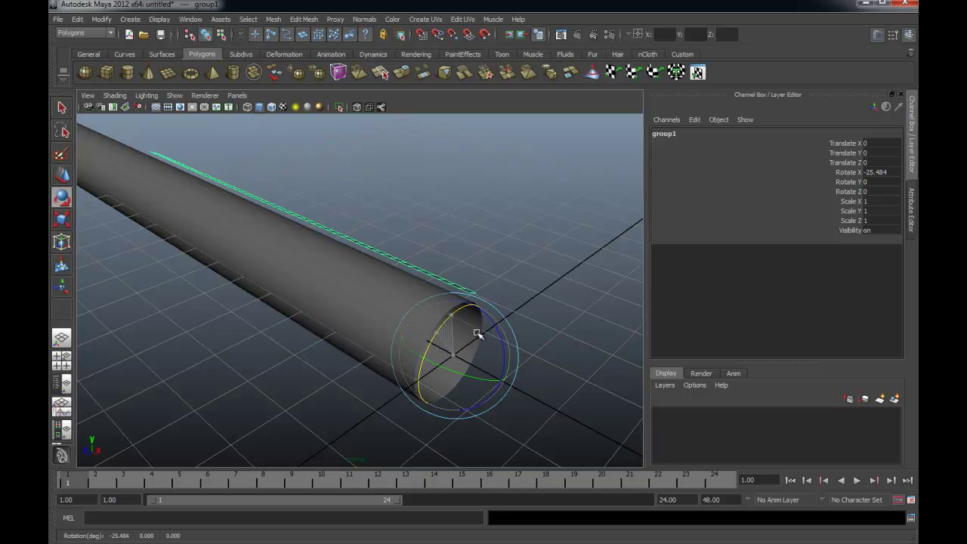
alt+drag(395, 380, 383, 377)
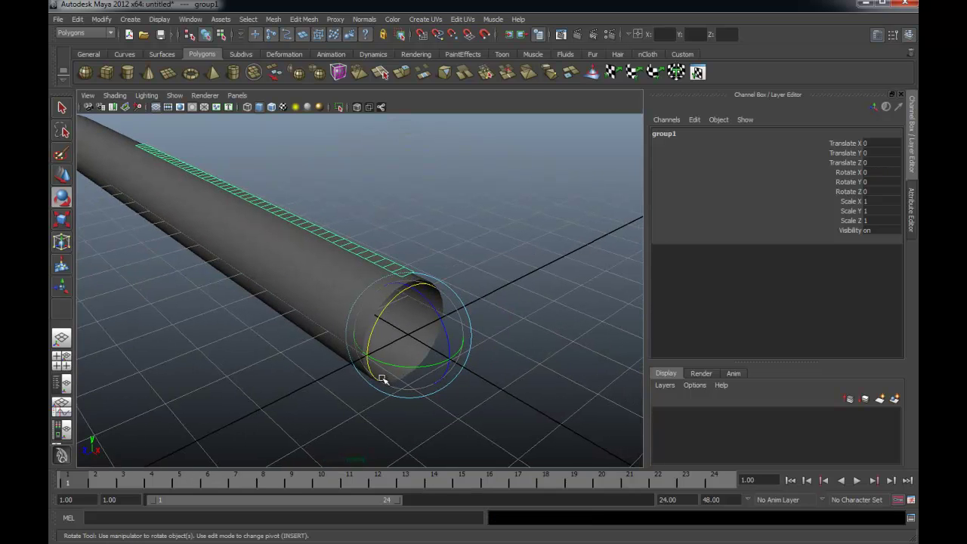
mouse_move(378, 323)
mouse_down()
mouse_move(399, 313)
mouse_move(339, 304)
mouse_move(388, 318)
mouse_up()
drag(244, 318, 201, 342)
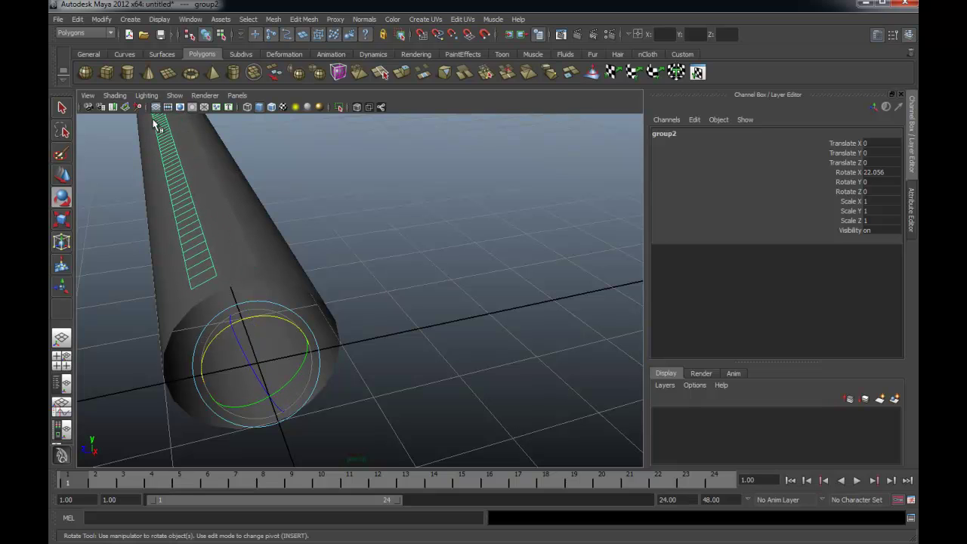
- Turn on Wireframe on Shaded and fine-tune the strip group's rotation
click(121, 94)
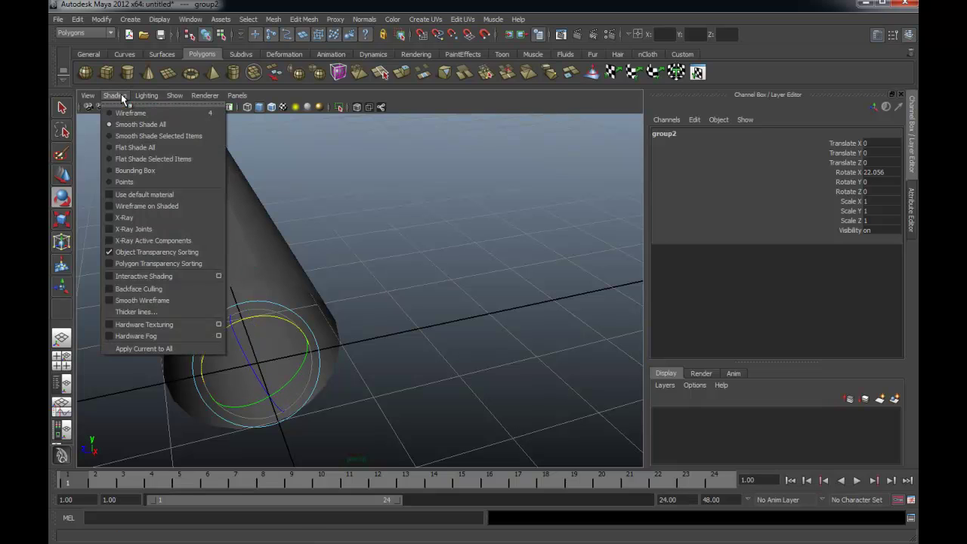
click(143, 205)
mouse_move(330, 270)
alt+mouse_down()
mouse_move(295, 328)
mouse_move(285, 316)
alt+mouse_up()
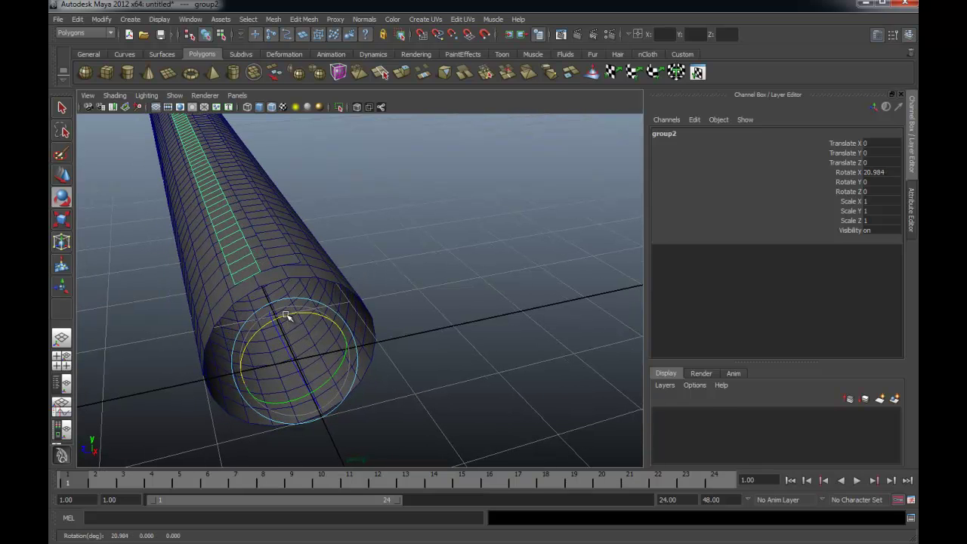
- Duplicate the rotated strip repeatedly with Shift+D to fan copies around the pipe
key(shift+d)
key(shift+d)
key(shift+d)
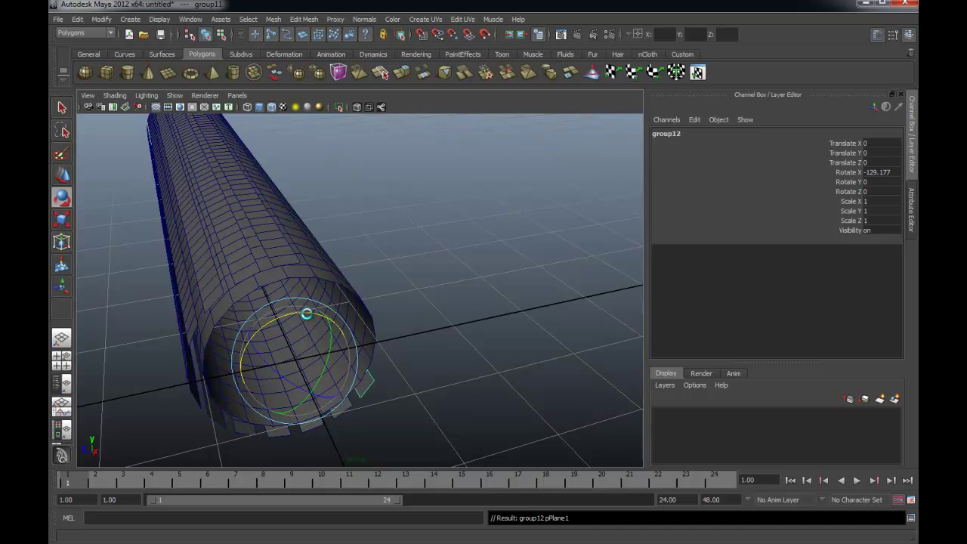
key(shift+d)
key(shift+d)
mouse_move(307, 313)
alt+mouse_down()
mouse_move(292, 312)
mouse_move(298, 302)
mouse_move(399, 287)
mouse_move(341, 302)
mouse_move(242, 291)
alt+mouse_up()
alt+right_drag(242, 291, 496, 337)
click(438, 261)
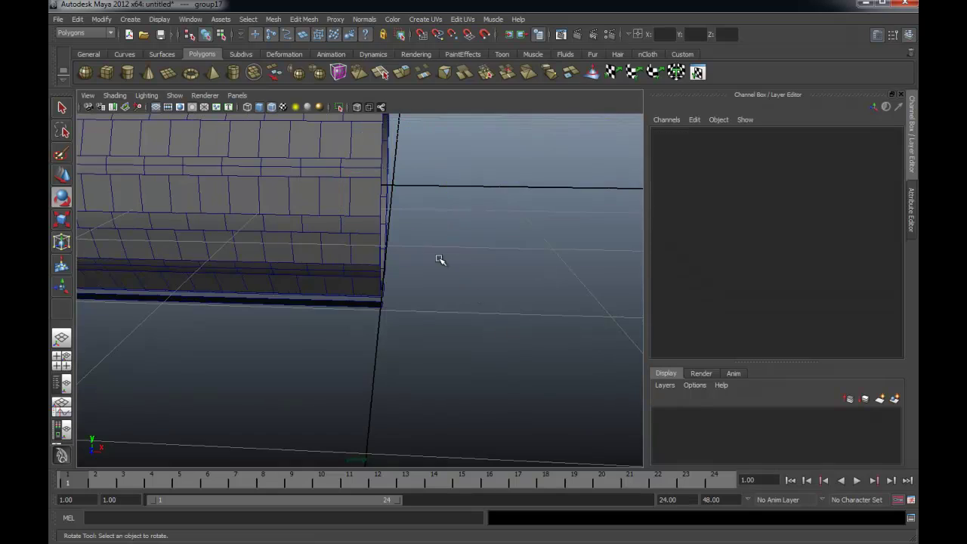
alt+drag(438, 262, 425, 302)
- Create a NURBS circle, scale it to about 6.664 and freeze its transformations
click(125, 55)
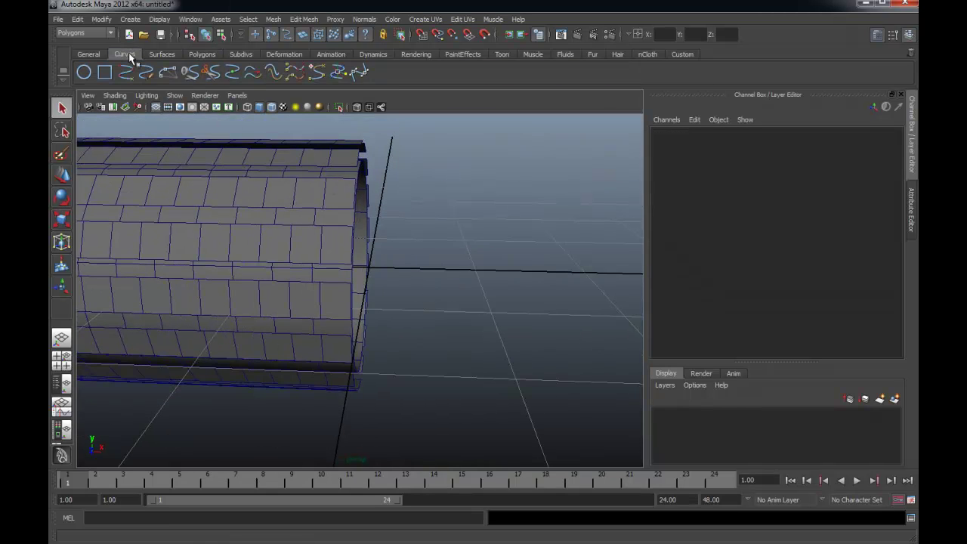
mouse_move(519, 292)
alt+right_down()
mouse_move(456, 309)
mouse_move(406, 305)
alt+right_up()
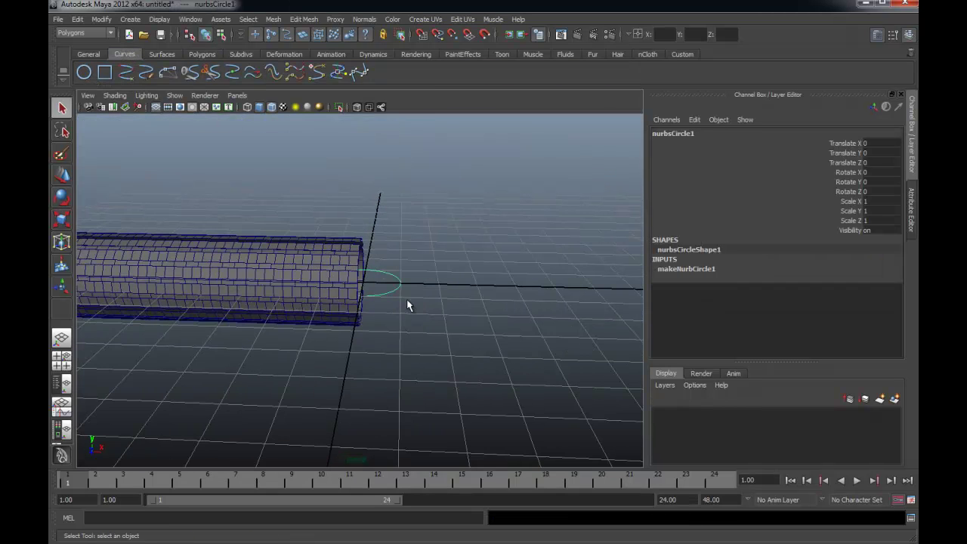
drag(639, 268, 656, 268)
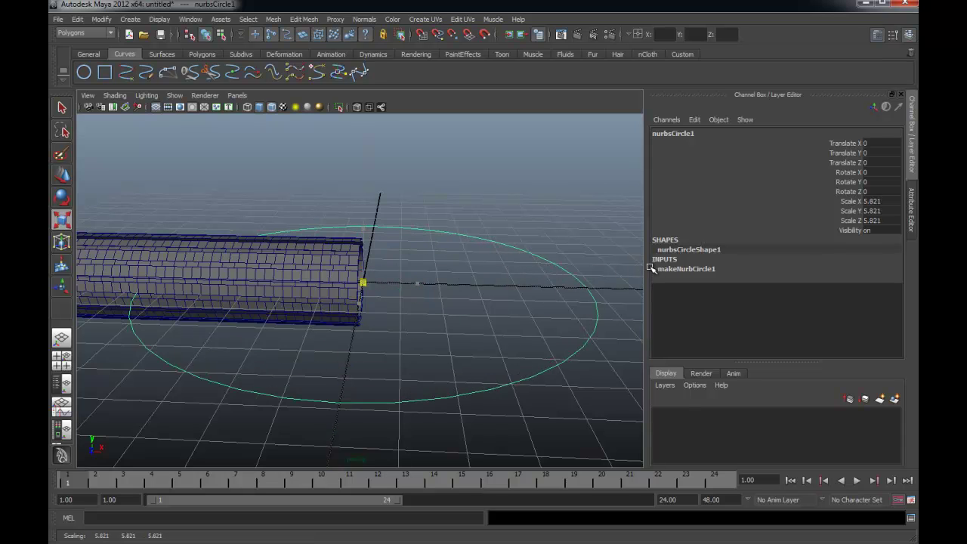
alt+drag(318, 287, 274, 283)
click(100, 19)
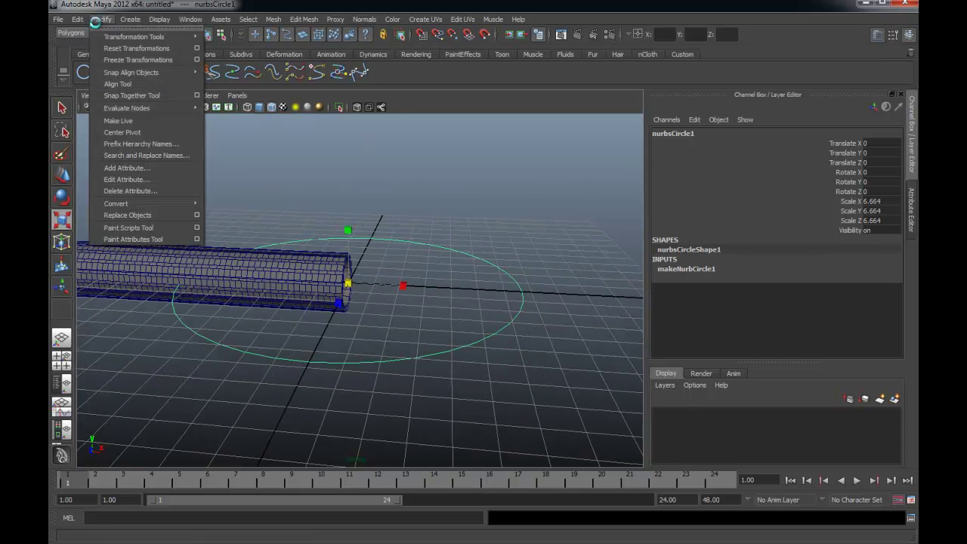
click(103, 55)
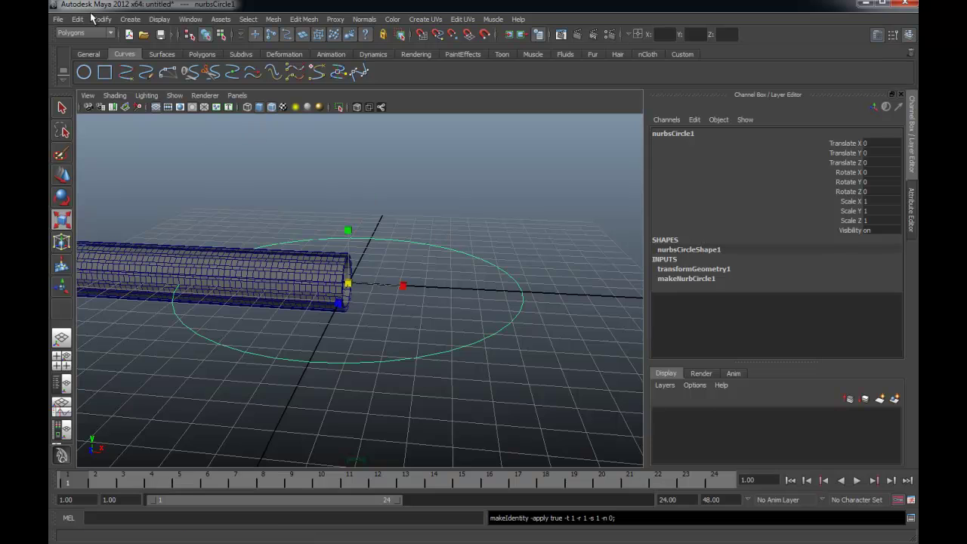
- Deselect the circle, reframe the view and select one of the pipe strips
click(100, 19)
click(492, 265)
mouse_move(493, 265)
alt+right_down()
mouse_move(524, 295)
mouse_move(470, 320)
alt+right_up()
mouse_move(470, 320)
alt+mouse_down()
mouse_move(371, 263)
mouse_move(334, 261)
mouse_move(363, 261)
alt+mouse_up()
click(366, 259)
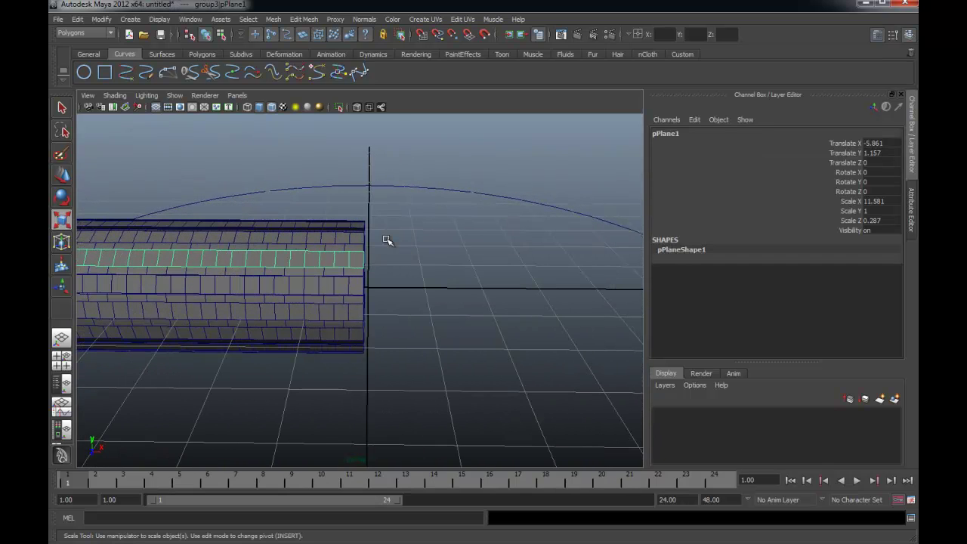
- Select all the strips and combine them into one mesh, polySurface1
key(F8)
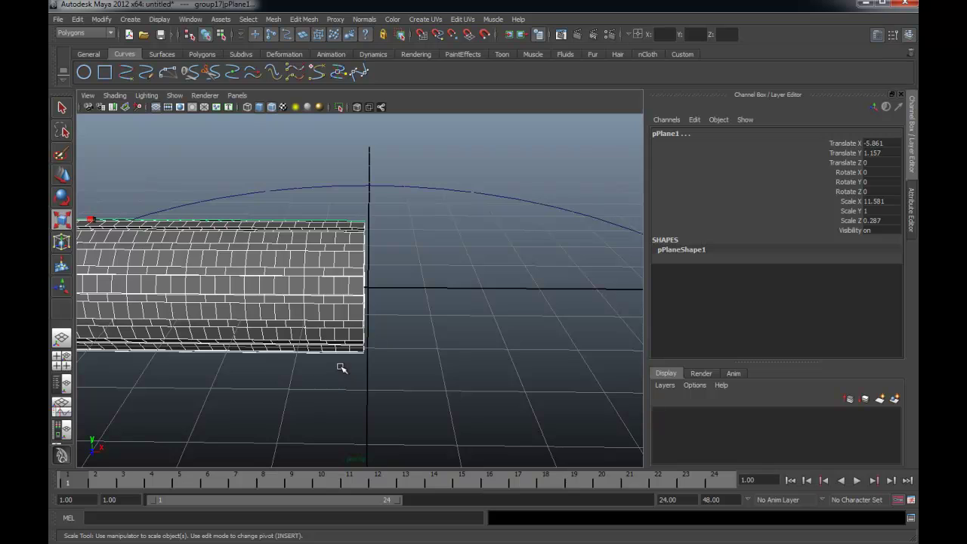
click(247, 19)
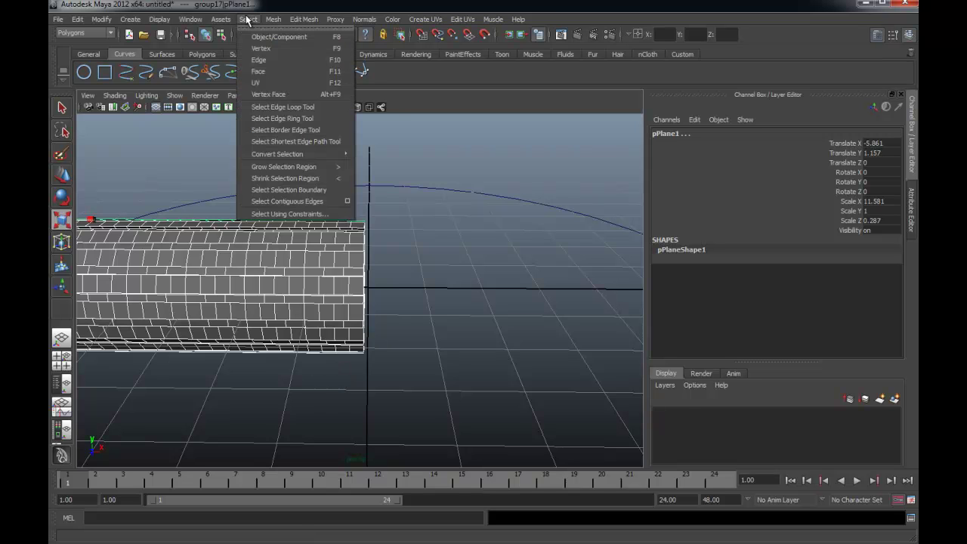
click(282, 37)
mouse_move(400, 292)
alt+middle_down()
mouse_move(345, 254)
mouse_move(362, 265)
mouse_move(357, 248)
alt+middle_up()
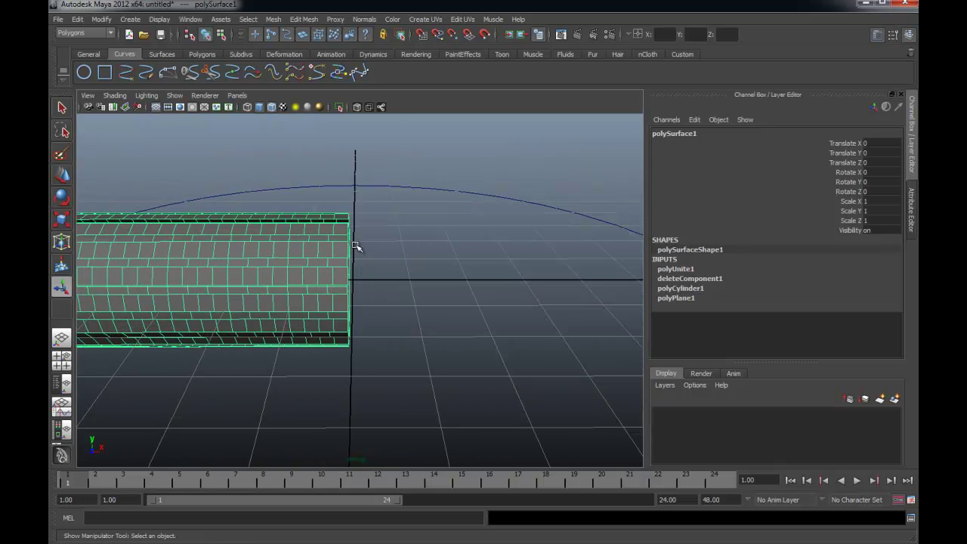
right_drag(355, 246, 386, 228)
- Convert polySurface1 into an nCloth object from the nCloth shelf
click(339, 259)
click(649, 56)
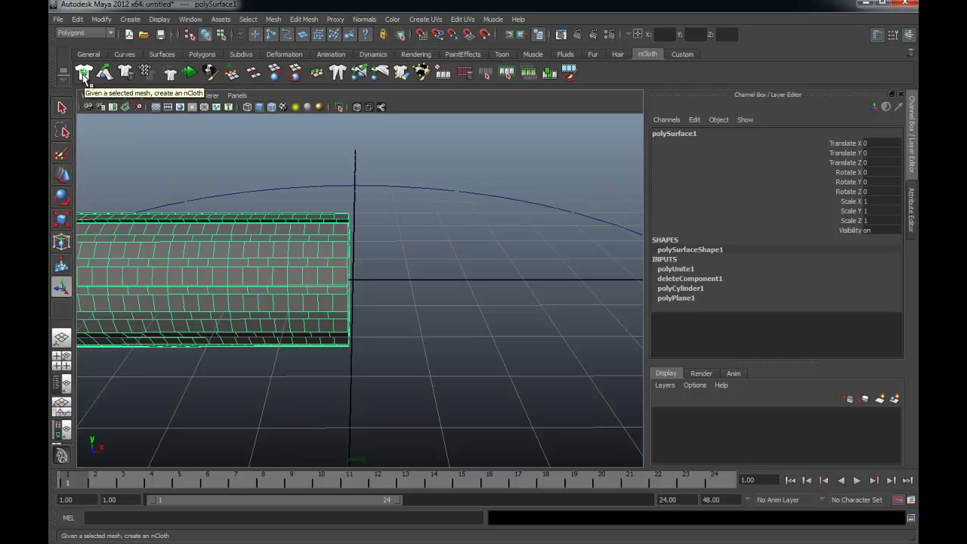
click(84, 73)
alt+drag(410, 300, 524, 267)
- Play and stop a test run of the nCloth simulation
mouse_move(525, 267)
alt+right_down()
mouse_move(216, 269)
mouse_move(395, 311)
alt+right_up()
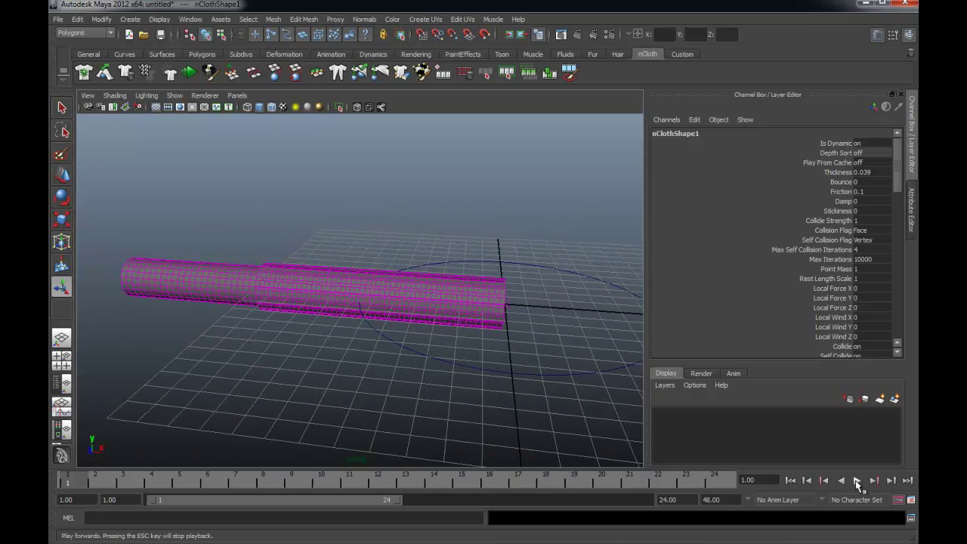
click(857, 481)
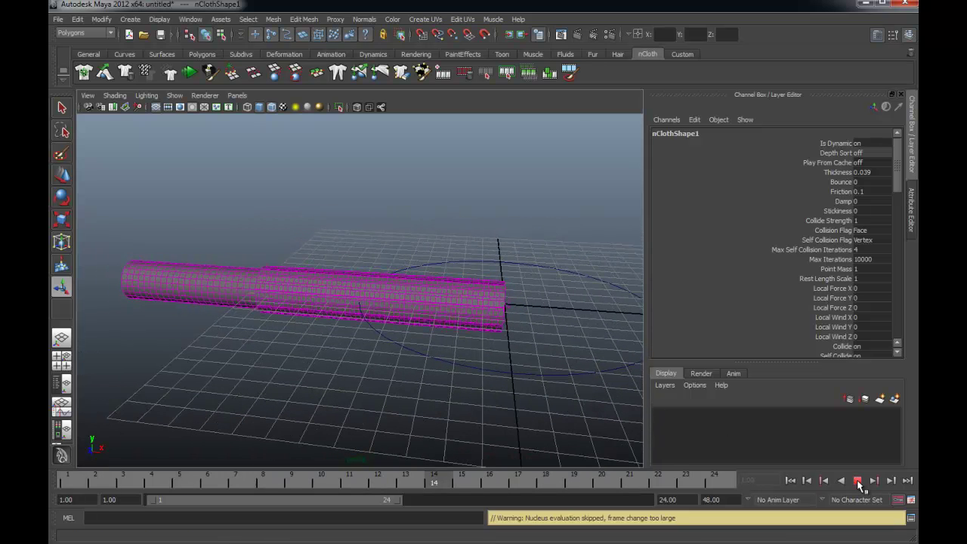
click(858, 482)
- Set the playback end frame to 1000 and rewind to frame 1
double_click(668, 499)
text(1)
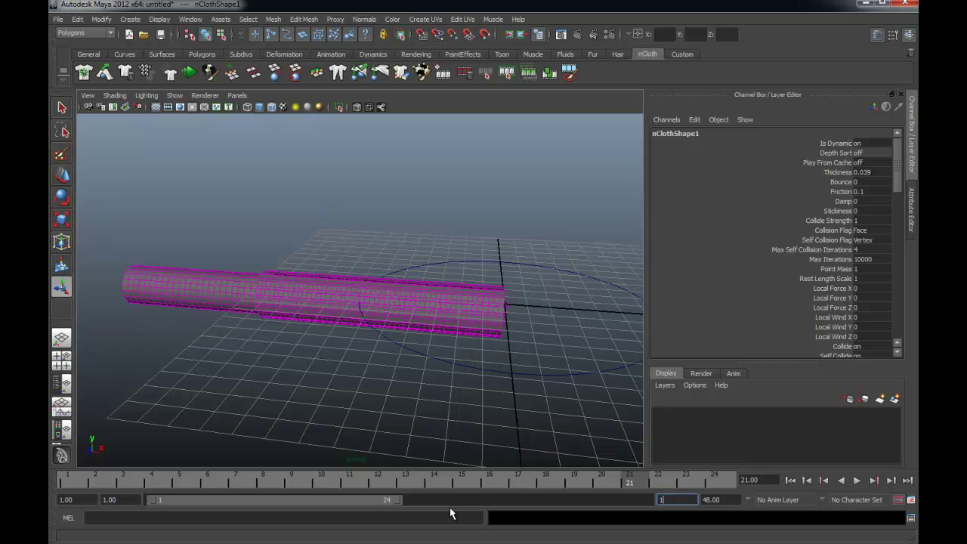
text(00)
key(Return)
alt+drag(323, 363, 627, 408)
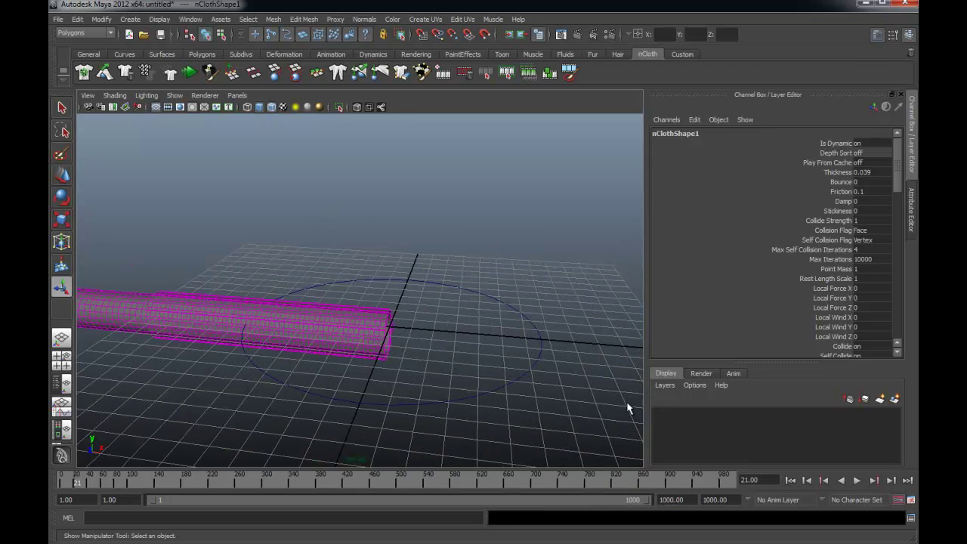
click(789, 480)
alt+right_drag(402, 330, 504, 328)
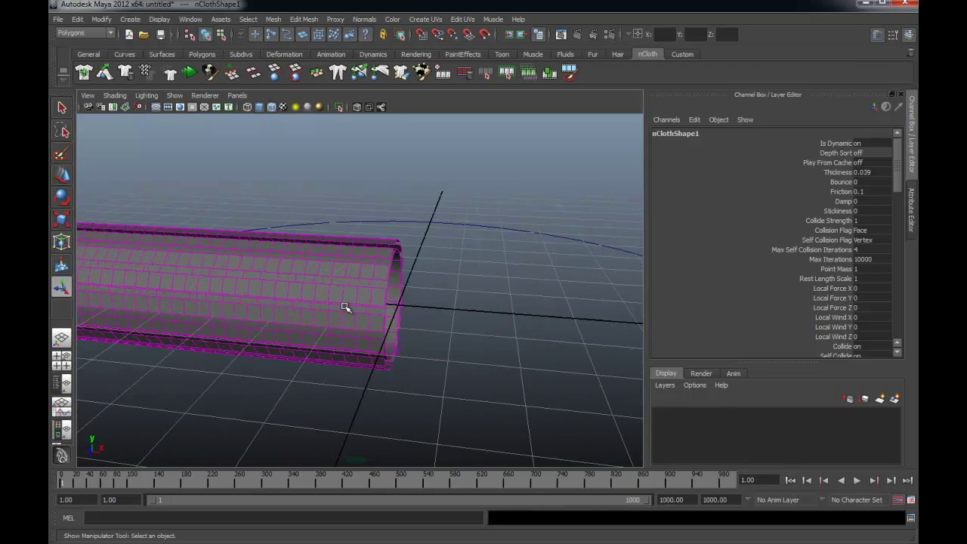
alt+drag(505, 328, 445, 282)
mouse_move(446, 282)
alt+middle_down()
mouse_move(373, 278)
mouse_move(421, 270)
alt+middle_up()
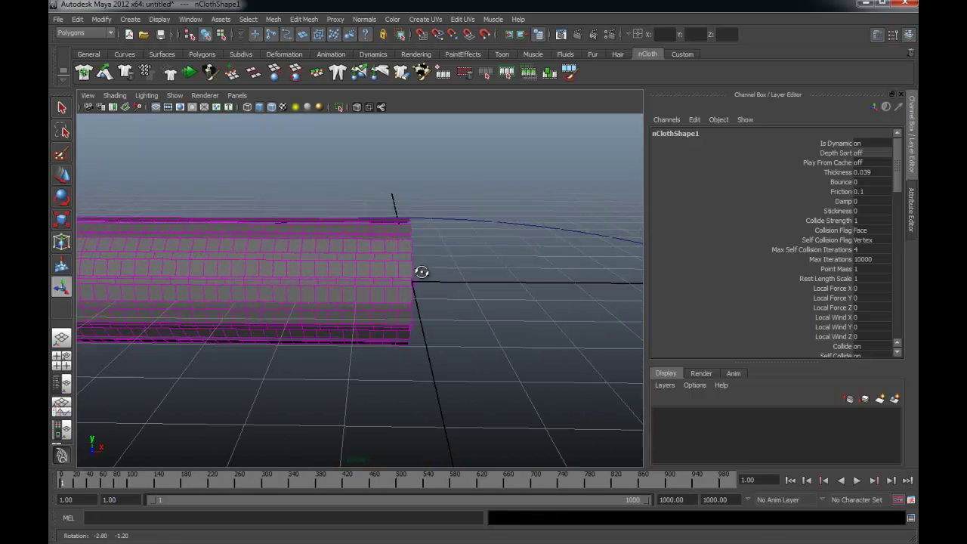
- Switch the cylinder to vertex mode and select the nucleus solver
right_click(405, 240)
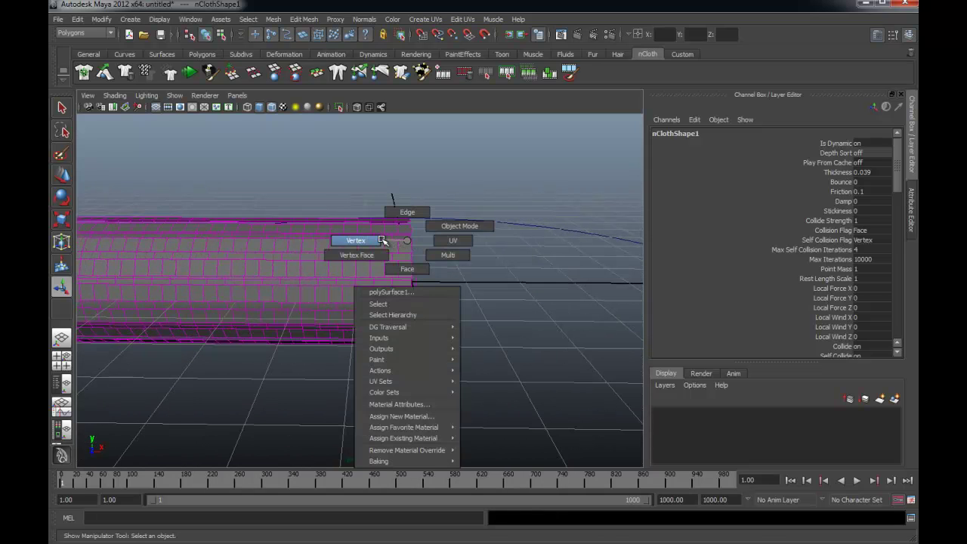
click(380, 240)
alt+drag(392, 274, 423, 211)
drag(451, 266, 356, 363)
mouse_move(377, 330)
alt+mouse_down()
mouse_move(408, 336)
mouse_move(389, 340)
mouse_move(401, 348)
mouse_move(421, 335)
alt+mouse_up()
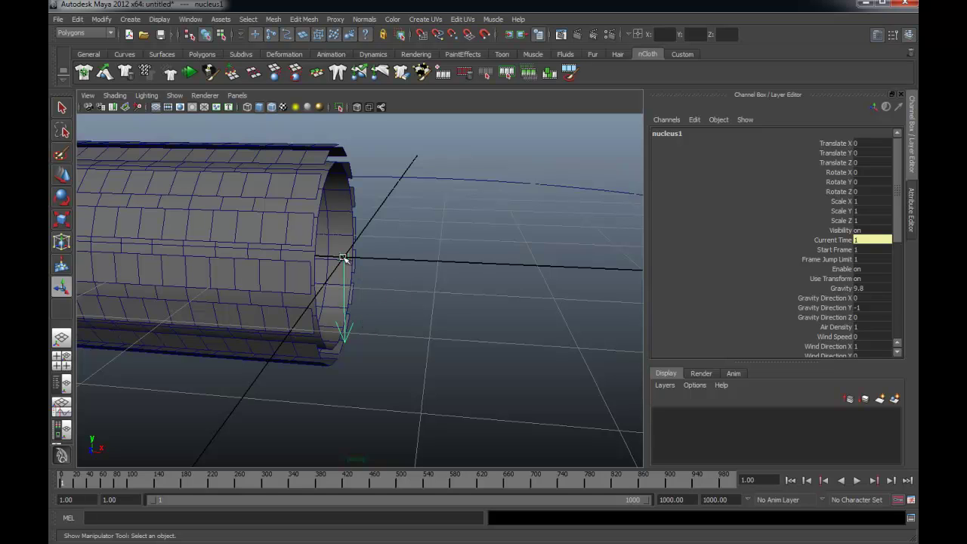
alt+drag(393, 286, 420, 284)
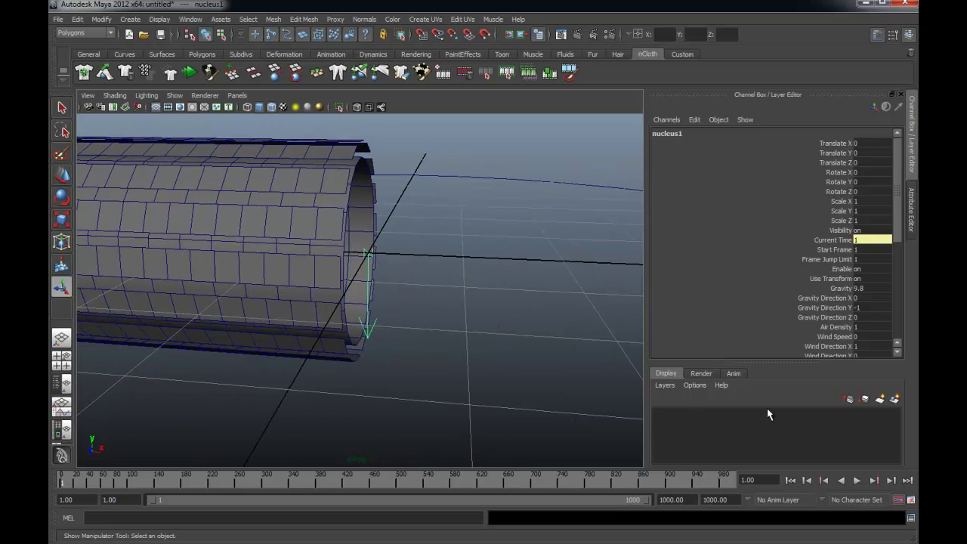
- Create display layer1 and add nucleus1 to it
click(881, 401)
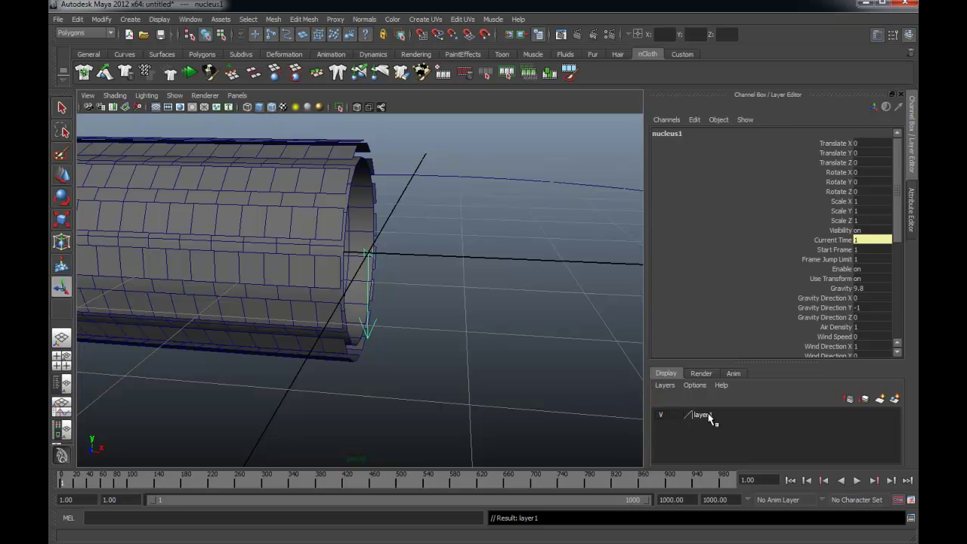
click(428, 284)
click(374, 324)
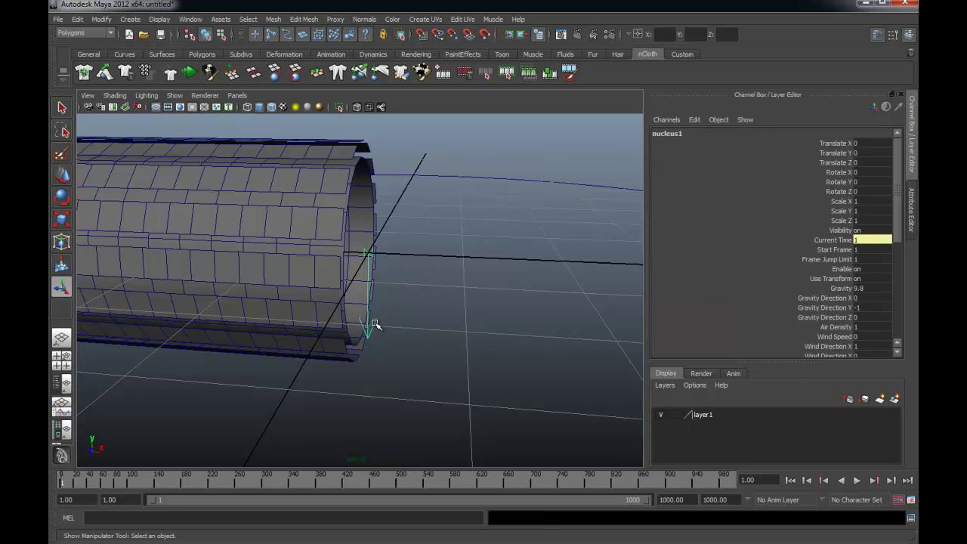
click(713, 415)
right_click(713, 415)
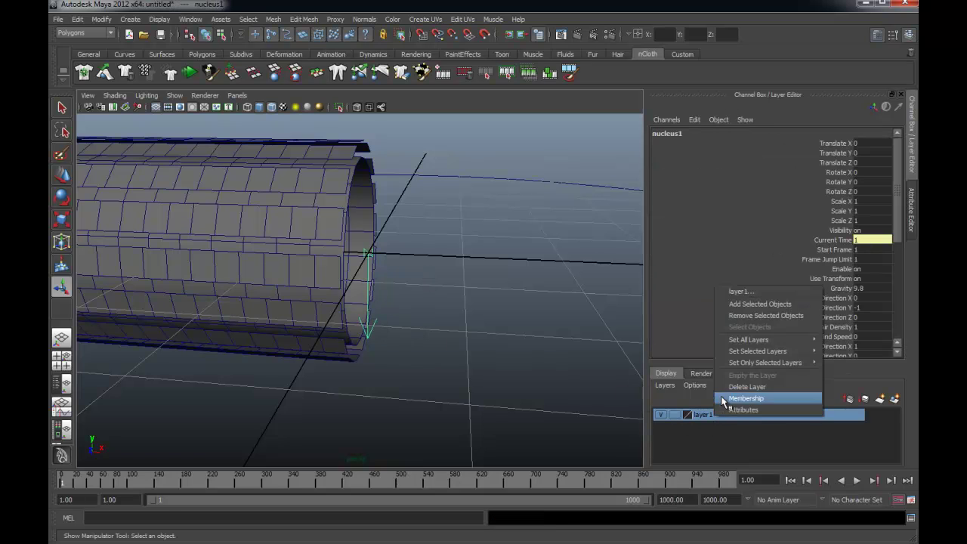
click(749, 306)
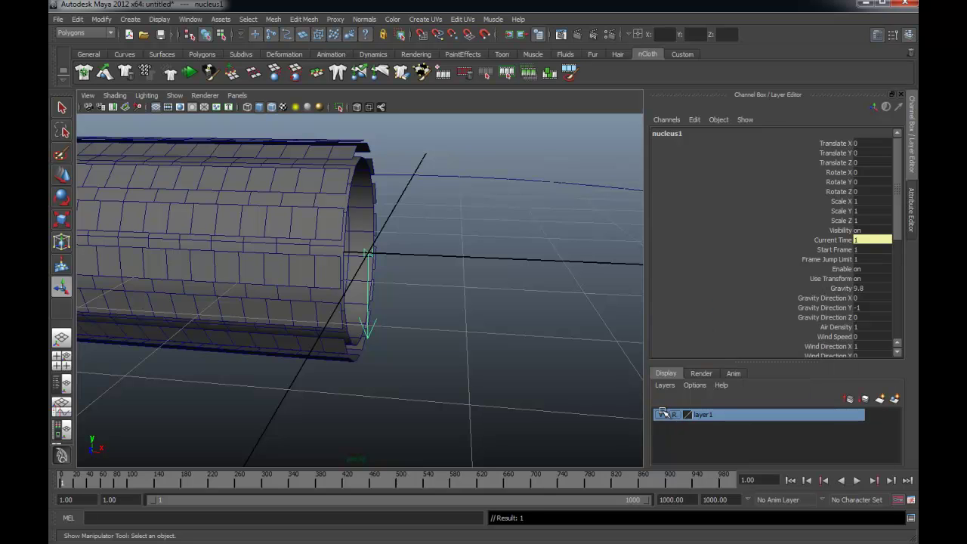
- Reselect the cylinder in vertex mode to pick out its open-end vertex ring
click(529, 355)
click(335, 216)
click(440, 339)
mouse_move(456, 326)
alt+mouse_down()
mouse_move(418, 324)
mouse_move(345, 254)
mouse_move(499, 181)
mouse_move(388, 373)
mouse_move(270, 371)
mouse_move(335, 367)
alt+mouse_up()
click(355, 255)
right_click(387, 251)
click(340, 251)
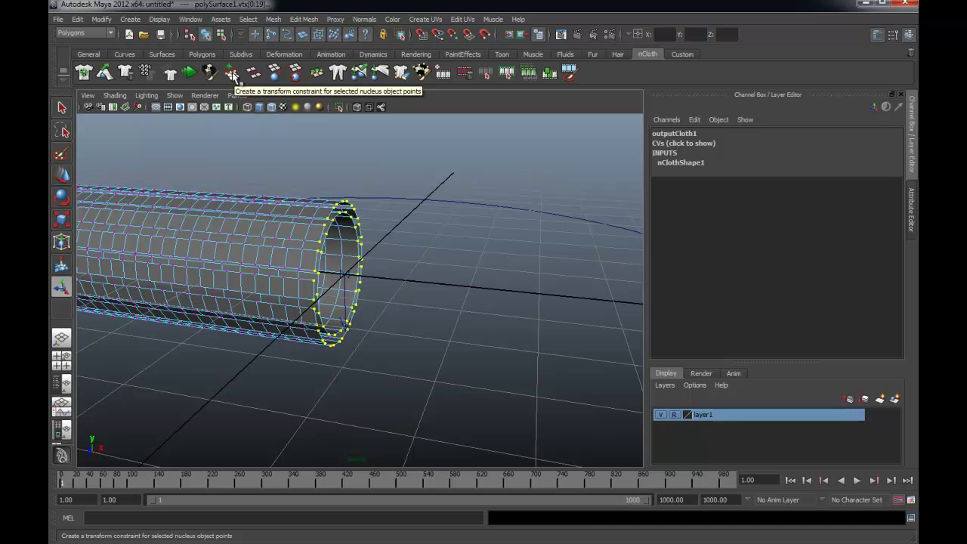
- Apply a Transform Constraint to the end-ring vertices and nudge it slightly upward
click(232, 74)
mouse_move(458, 363)
alt+right_down()
mouse_move(508, 368)
mouse_move(449, 356)
alt+right_up()
click(451, 290)
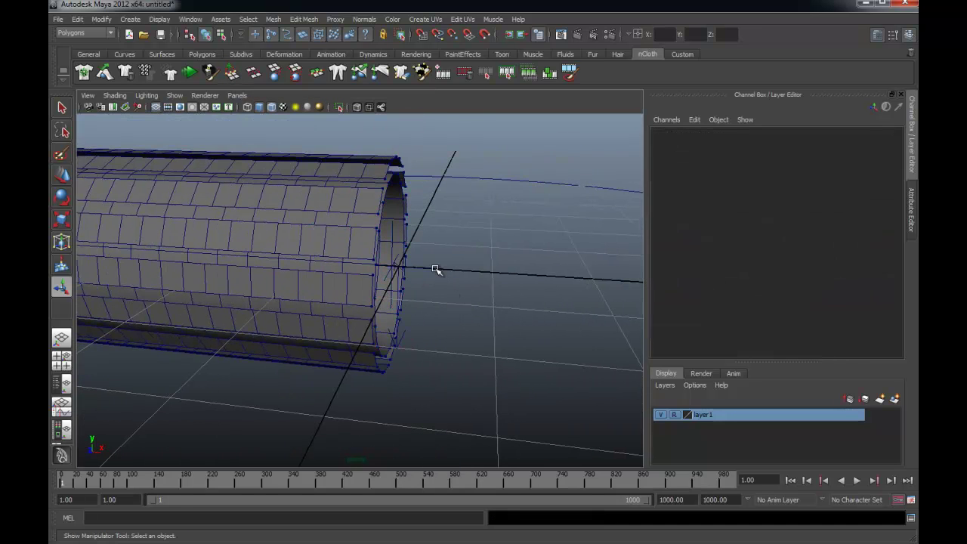
click(439, 270)
alt+drag(460, 298, 418, 303)
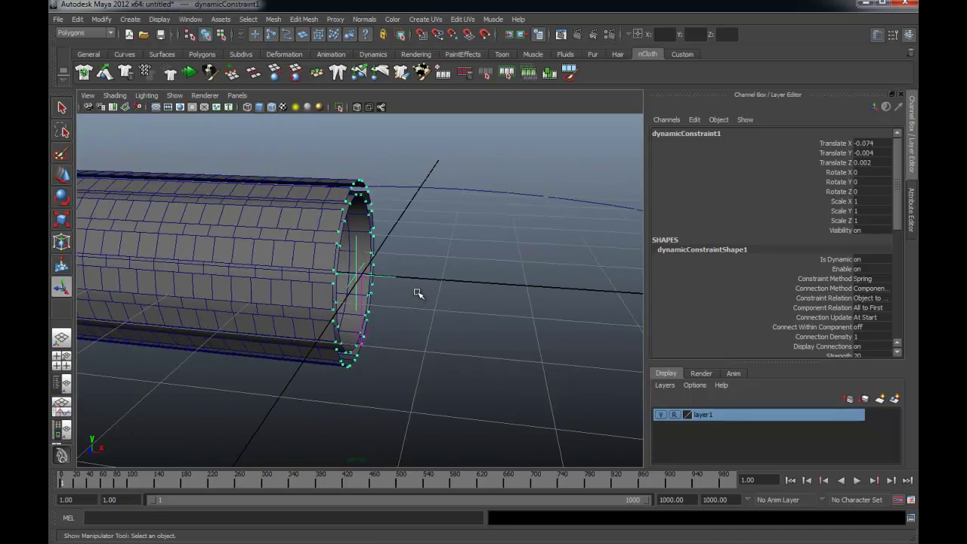
key(w)
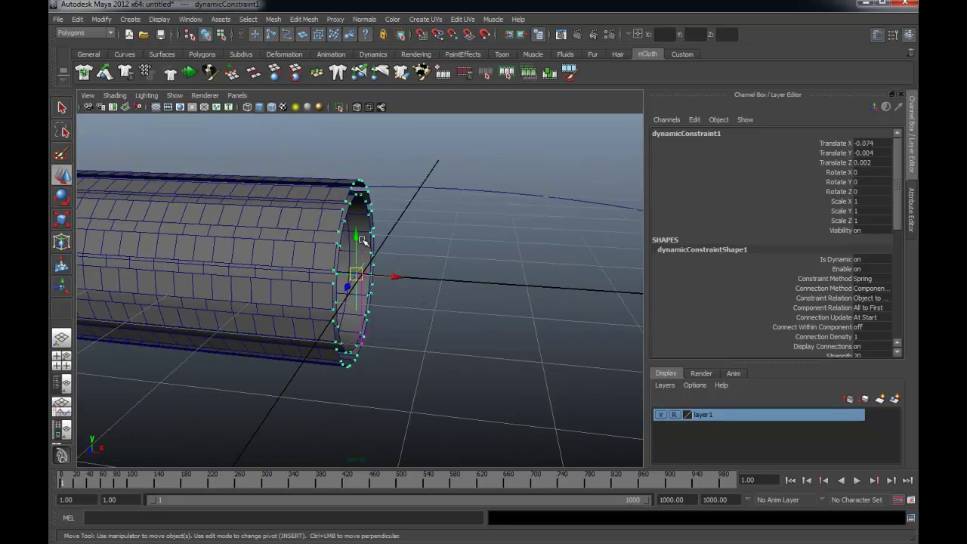
drag(358, 226, 358, 219)
- Undo an accidental circle selection and clear the constraint selection
mouse_move(428, 309)
alt+mouse_down()
mouse_move(414, 289)
mouse_move(428, 283)
alt+mouse_up()
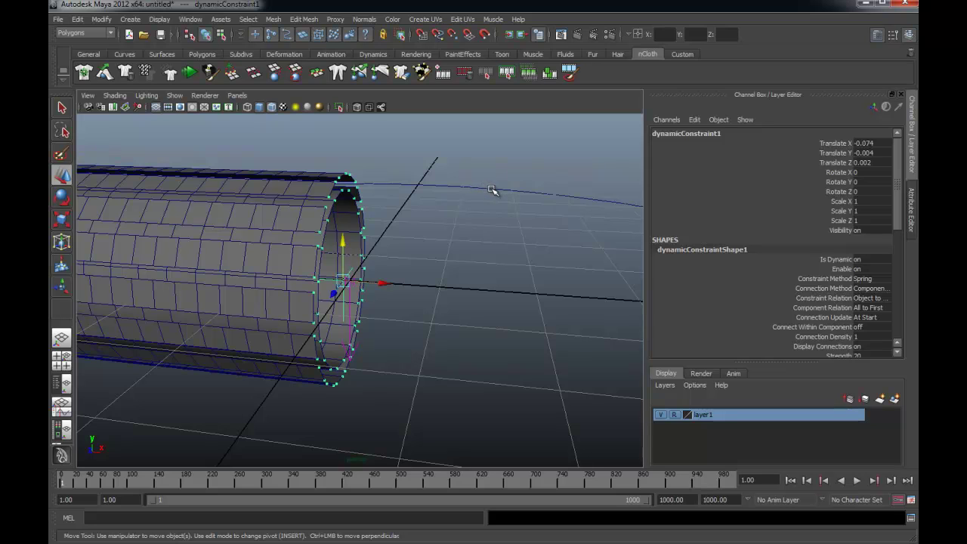
click(492, 191)
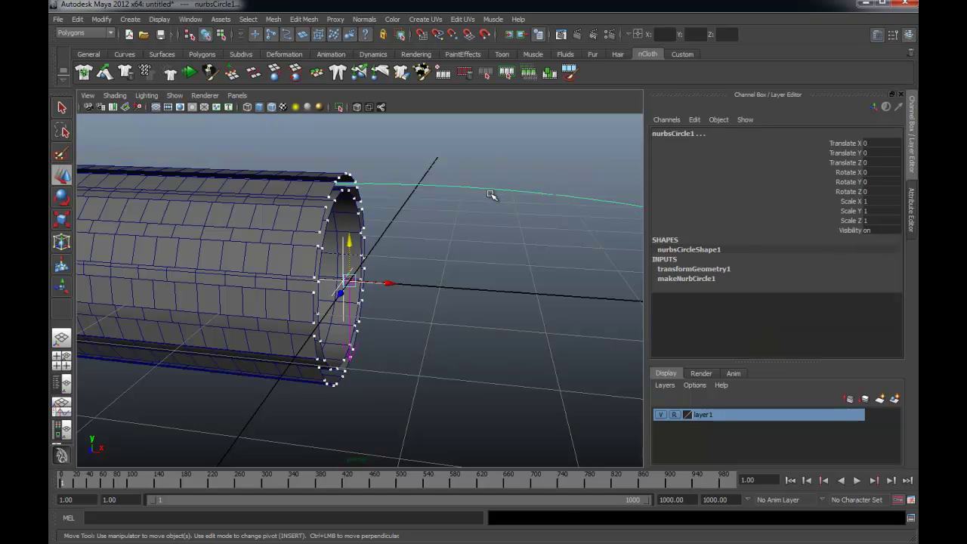
key(ctrl+z)
mouse_move(471, 283)
alt+mouse_down()
mouse_move(371, 334)
mouse_move(447, 306)
mouse_move(435, 316)
alt+mouse_up()
click(447, 306)
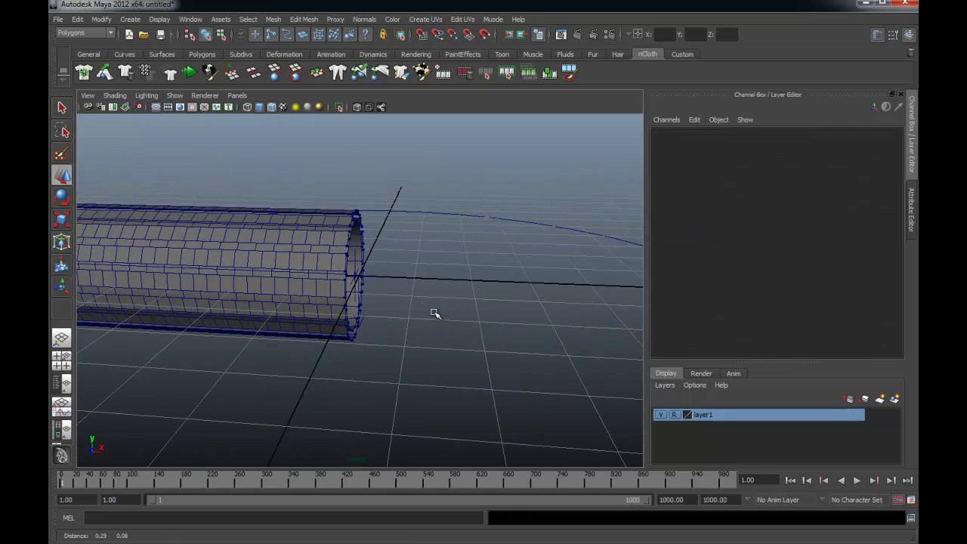
- Create a polygon sphere and scale it uniformly to 1.397
click(201, 55)
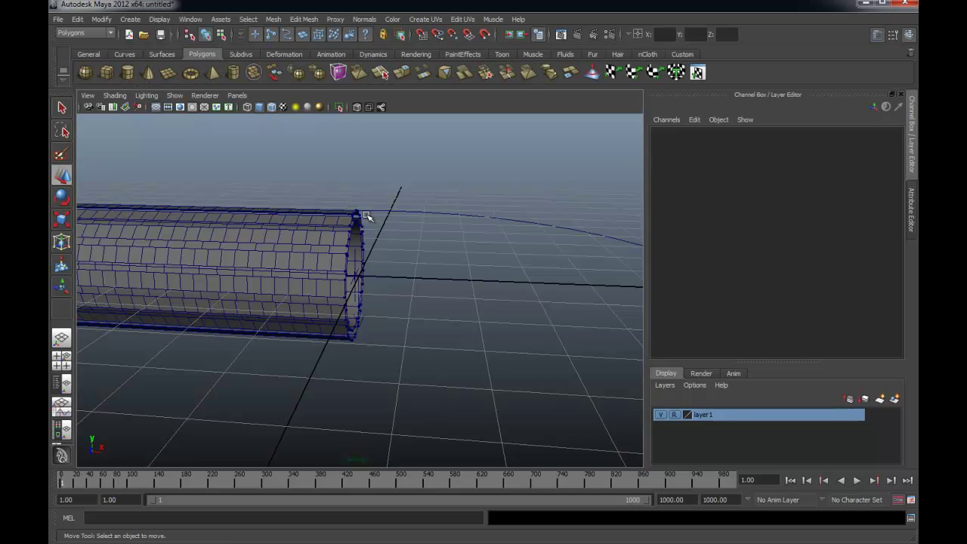
click(86, 72)
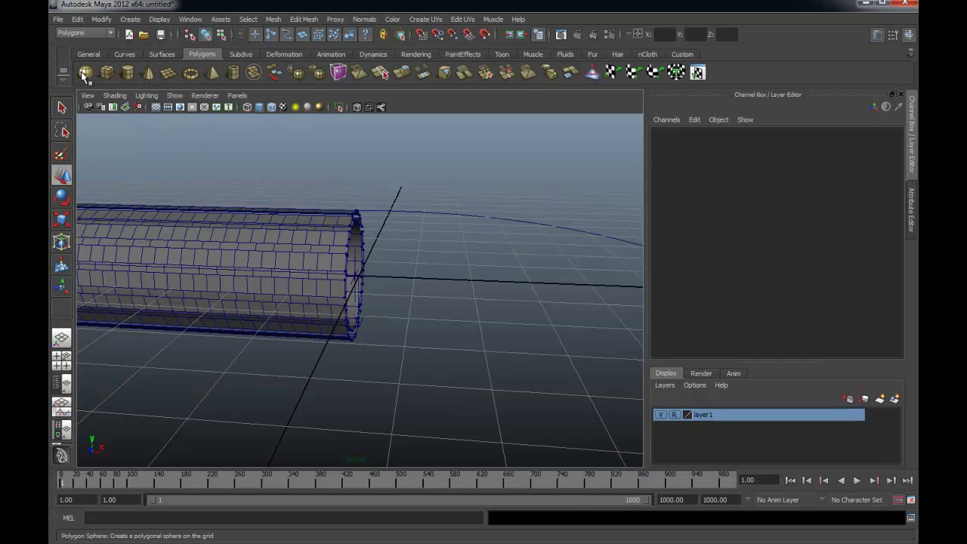
alt+drag(366, 370, 360, 347)
key(r)
mouse_move(344, 278)
mouse_down()
mouse_move(388, 270)
mouse_move(569, 293)
mouse_move(423, 317)
mouse_up()
key(w)
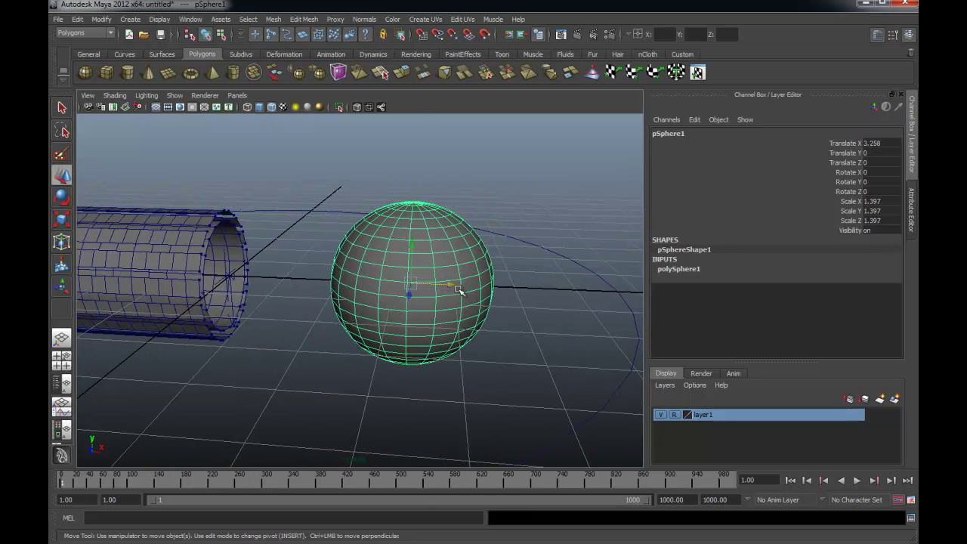
- In front view, delete the faces of the sphere's tube-side half, leaving a hemisphere
key(space)
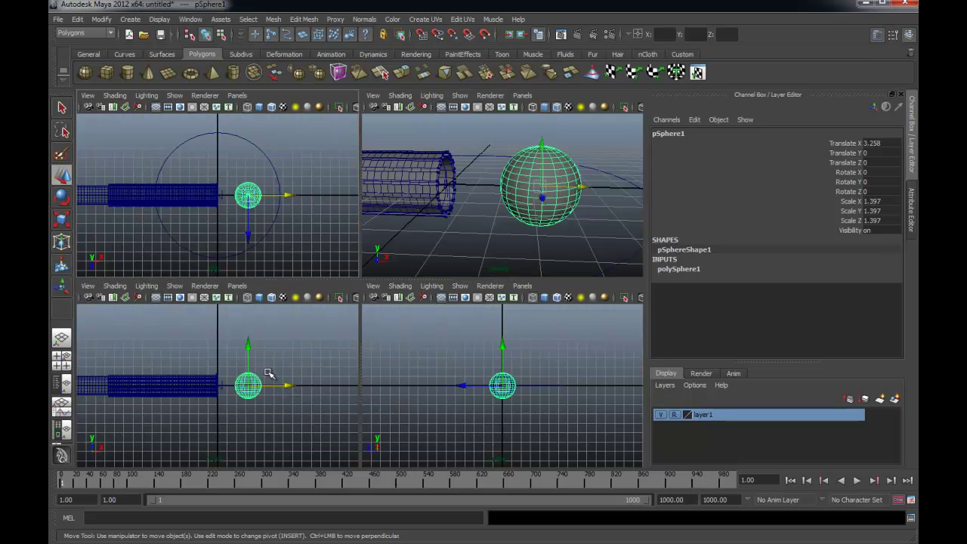
key(space)
alt+middle_drag(295, 380, 247, 339)
alt+right_drag(247, 339, 551, 304)
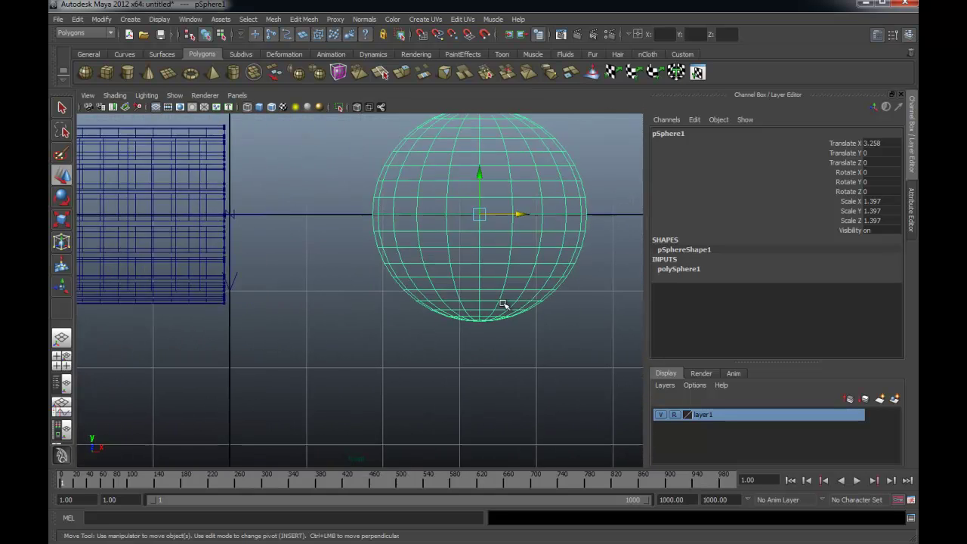
alt+middle_drag(504, 305, 485, 313)
right_drag(486, 317, 488, 343)
drag(262, 204, 438, 453)
key(Delete)
right_drag(461, 266, 606, 244)
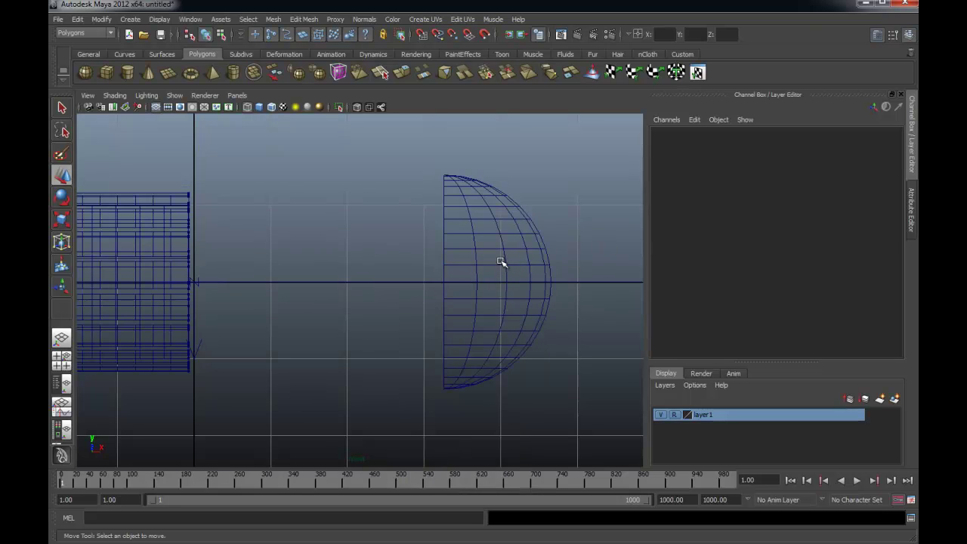
key(space)
key(space)
alt+drag(466, 265, 438, 252)
mouse_move(439, 252)
right_down()
mouse_move(437, 237)
mouse_move(464, 247)
right_up()
- Select the hemisphere's open rim as a full edge loop and frame it
click(437, 236)
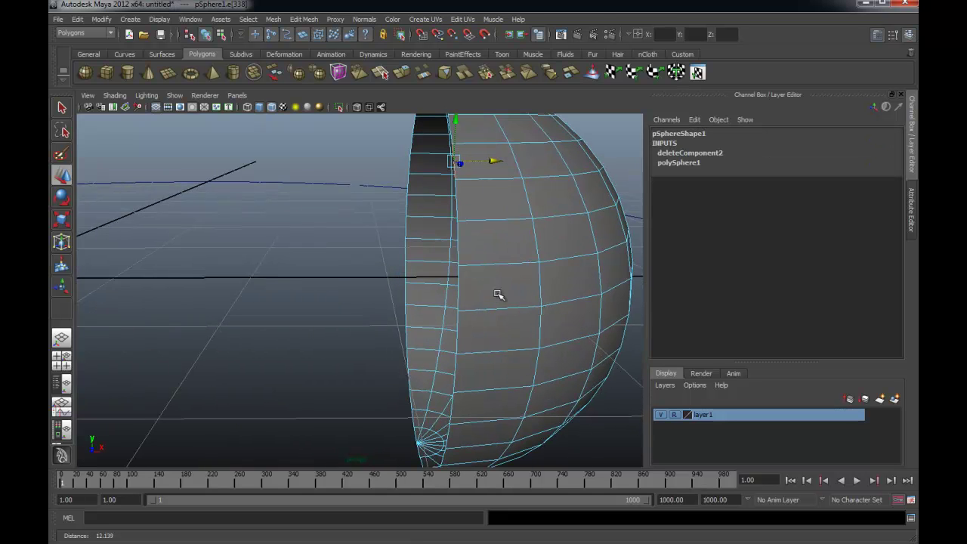
click(460, 246)
click(457, 161)
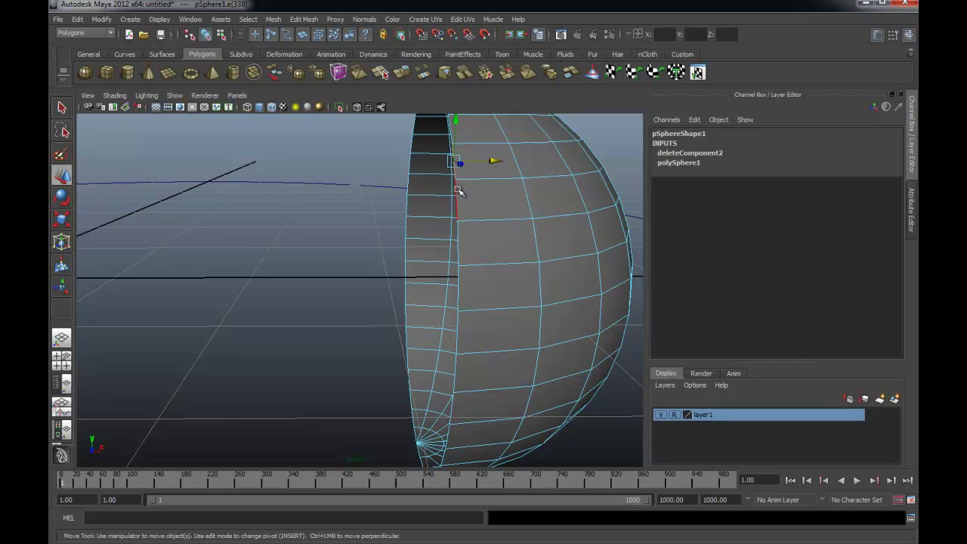
ctrl+right_click(458, 191)
ctrl+right_drag(458, 191, 500, 218)
key(f)
scroll(518, 358, down, 10)
mouse_move(384, 358)
alt+mouse_down()
mouse_move(371, 317)
mouse_move(399, 296)
mouse_move(376, 295)
mouse_move(412, 208)
alt+mouse_up()
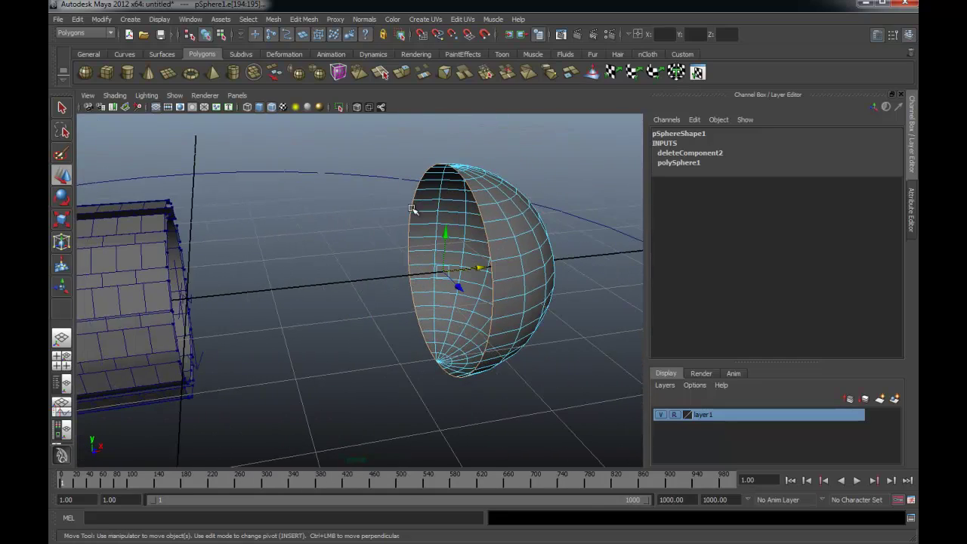
- Extrude the rim edge loop and slide the new edges toward the cylinder along -X
click(401, 76)
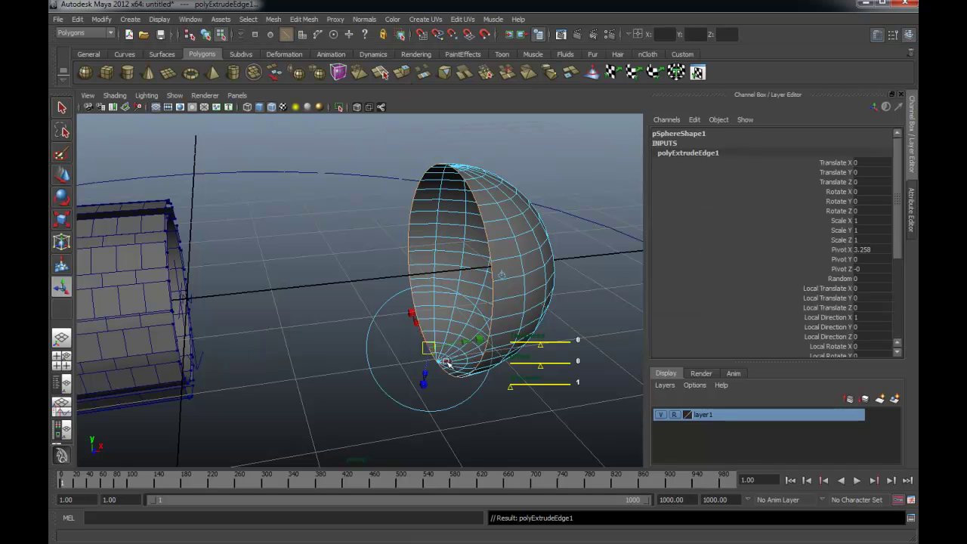
drag(480, 269, 464, 274)
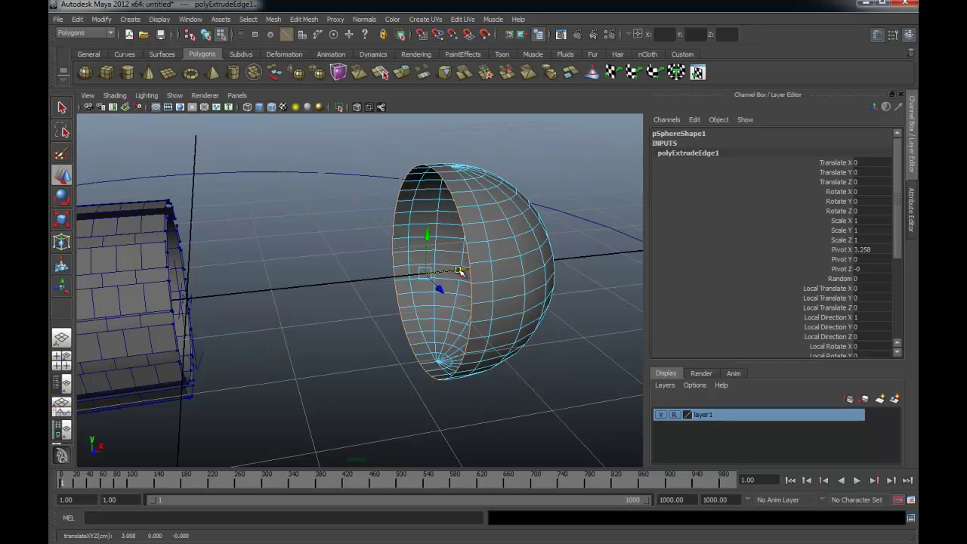
key(g)
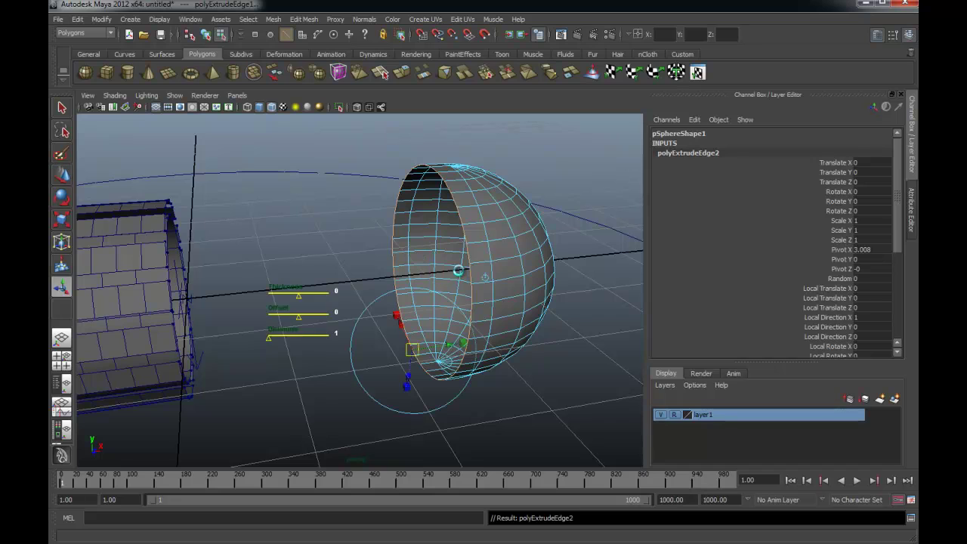
key(w)
drag(457, 272, 438, 273)
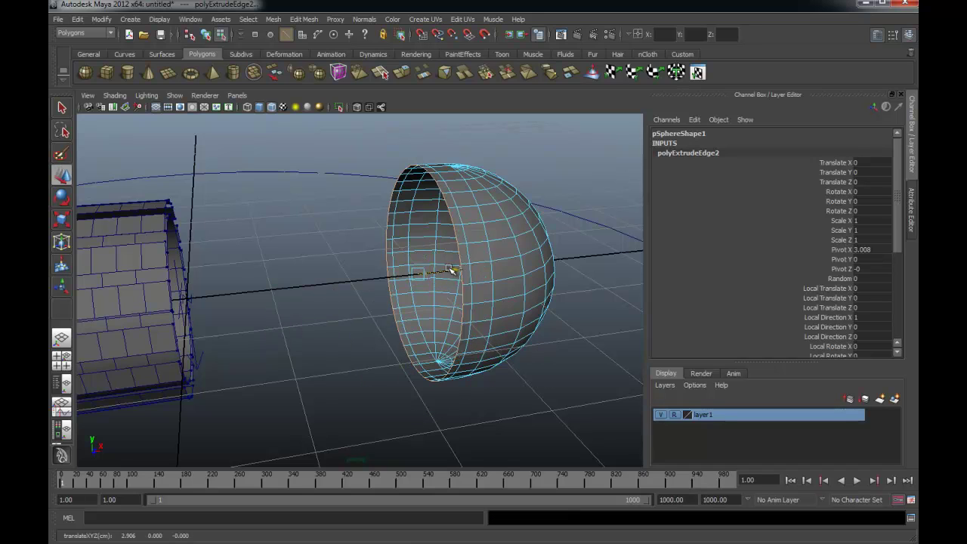
key(g)
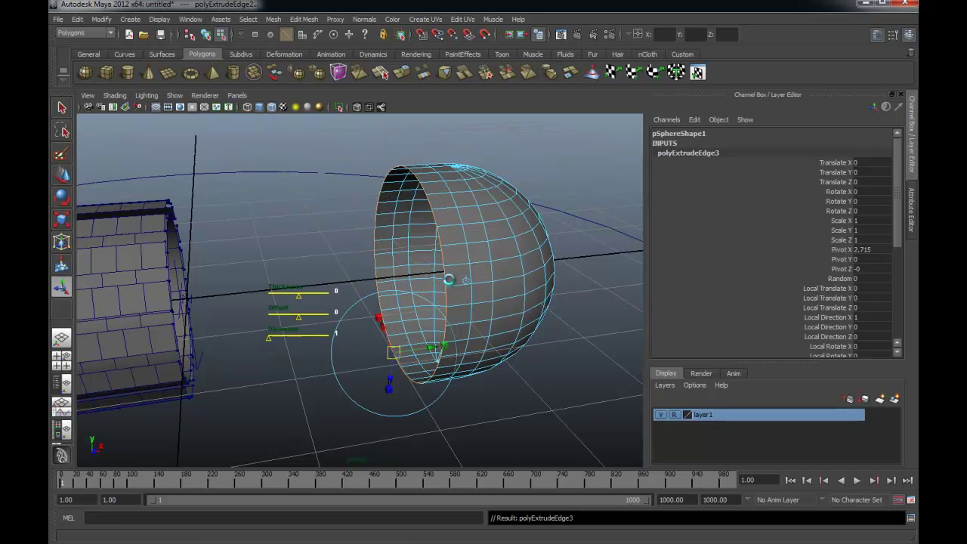
key(w)
drag(438, 273, 173, 300)
- Keep extruding and moving the rim into a long capsule, then return to object mode
key(g)
key(w)
key(g)
key(w)
key(g)
key(w)
key(g)
key(w)
key(g)
key(w)
key(g)
key(g)
key(w)
key(w)
right_click(393, 266)
click(443, 251)
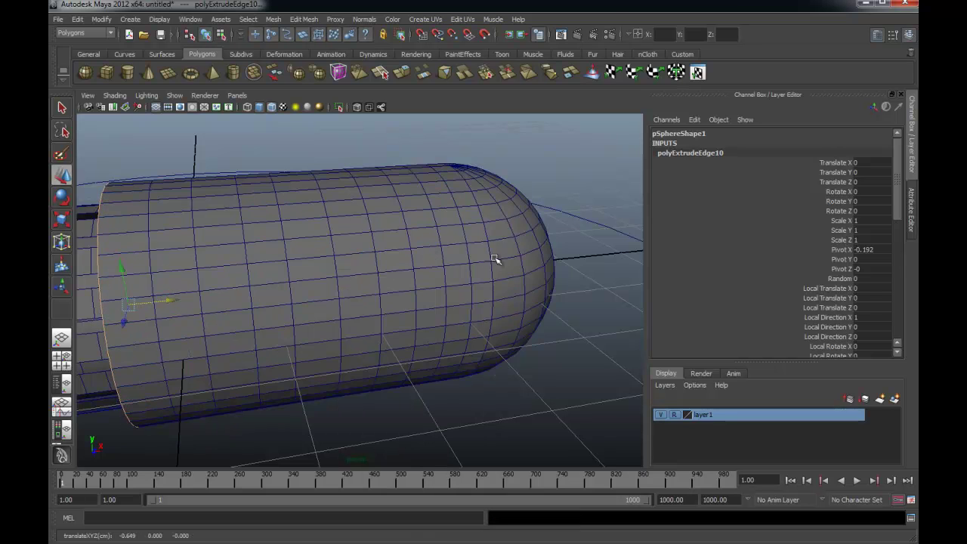
click(456, 282)
- Move the capsule over the cylinder's end and frame it closely
key(f)
drag(469, 270, 298, 280)
alt+drag(279, 282, 226, 302)
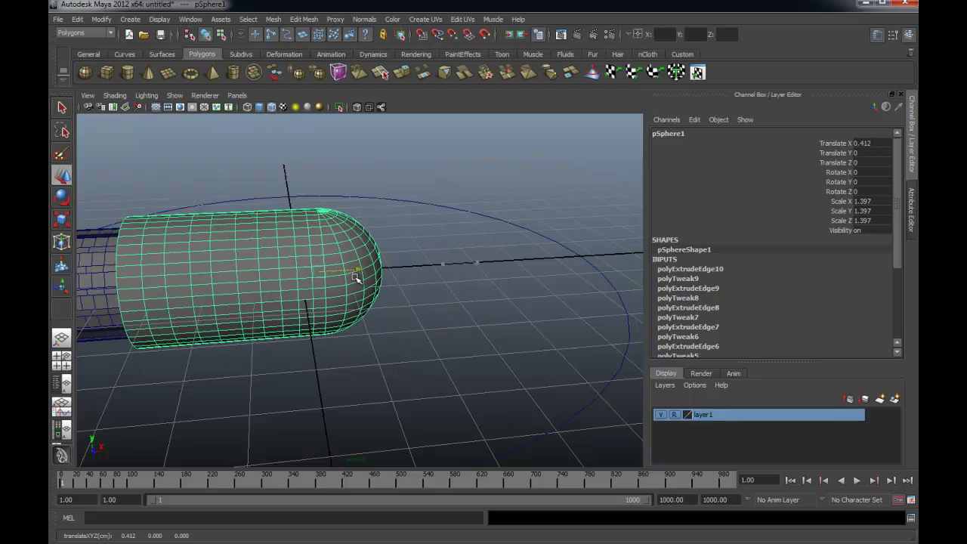
drag(473, 270, 327, 279)
alt+middle_drag(327, 279, 423, 272)
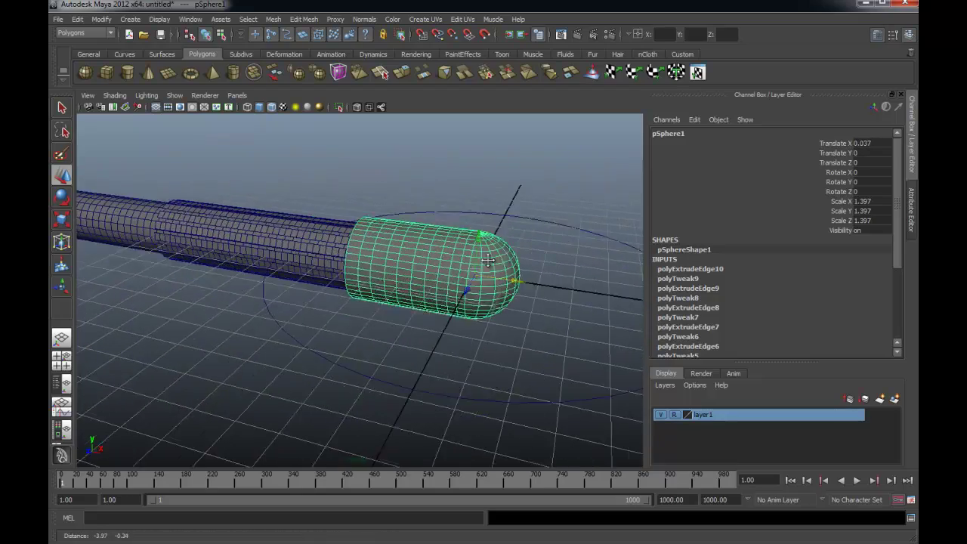
alt+drag(423, 272, 399, 252)
alt+middle_drag(399, 252, 434, 263)
alt+right_drag(433, 262, 481, 313)
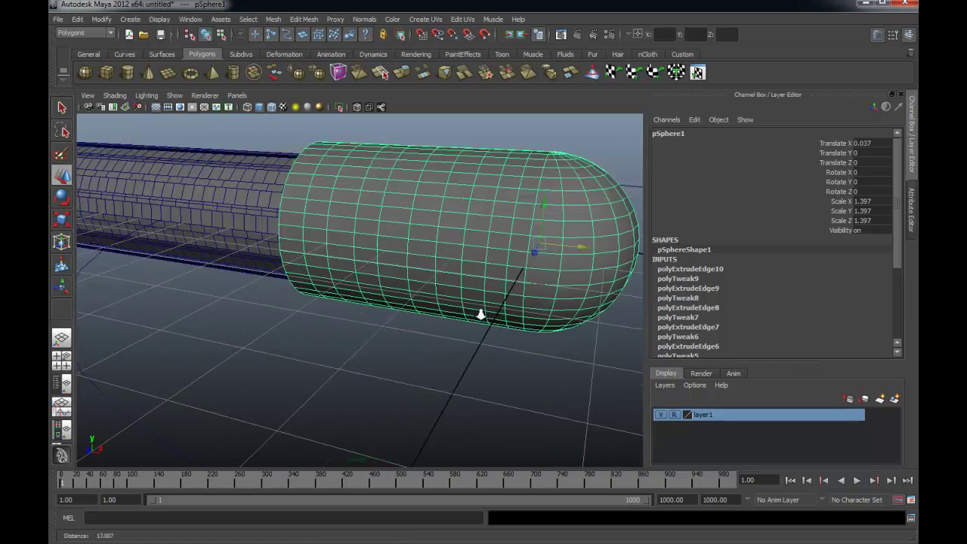
alt+middle_drag(482, 313, 410, 303)
- Duplicate the capsule as pSphere2, scale it to 2.469 × 1.539 × 1.539, and select both capsules
key(ctrl+d)
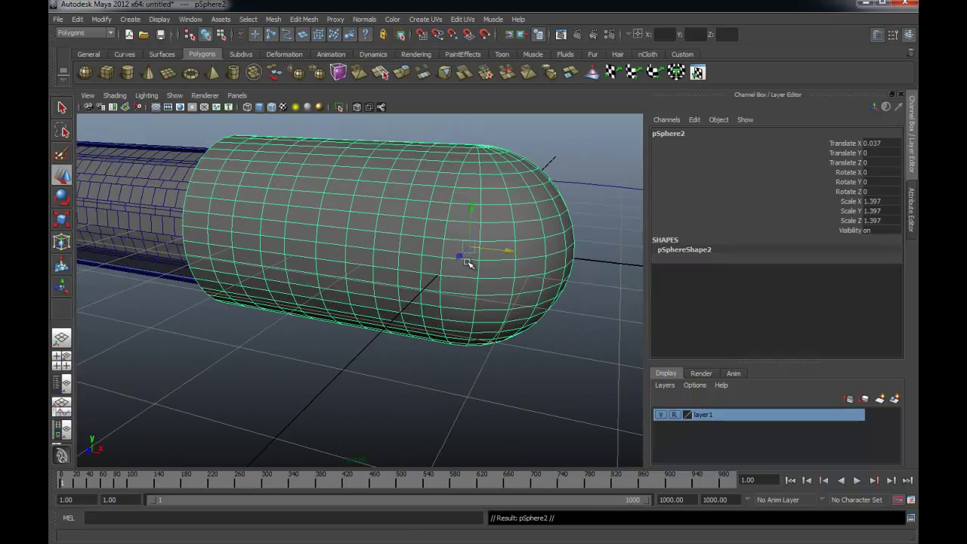
key(r)
mouse_move(469, 247)
mouse_down()
mouse_move(594, 241)
mouse_move(378, 270)
mouse_move(418, 265)
mouse_move(412, 272)
mouse_move(244, 275)
mouse_move(265, 269)
mouse_move(204, 298)
mouse_move(318, 274)
mouse_move(342, 283)
mouse_up()
key(4)
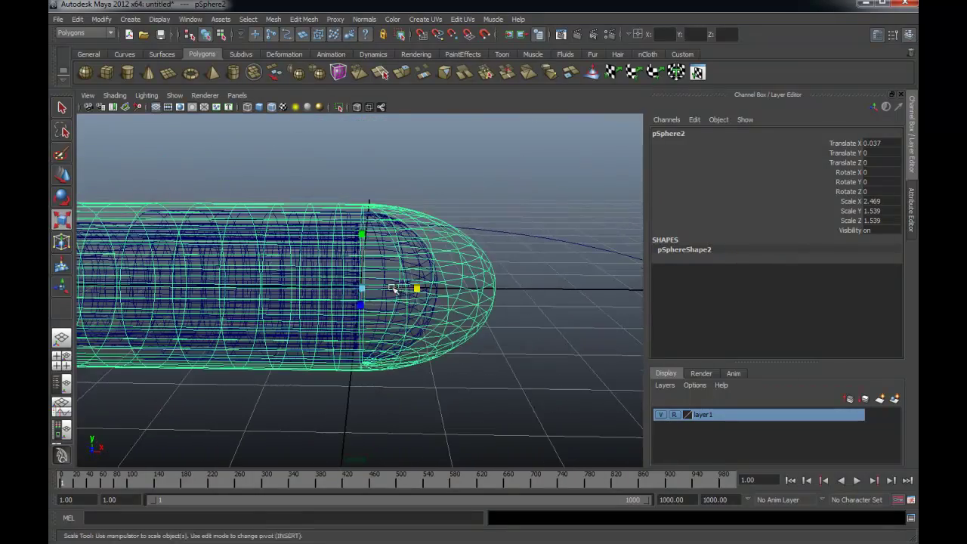
key(q)
alt+right_drag(341, 283, 425, 288)
shift+click(371, 255)
mouse_move(371, 257)
alt+mouse_down()
mouse_move(371, 276)
mouse_move(404, 282)
mouse_move(308, 249)
alt+mouse_up()
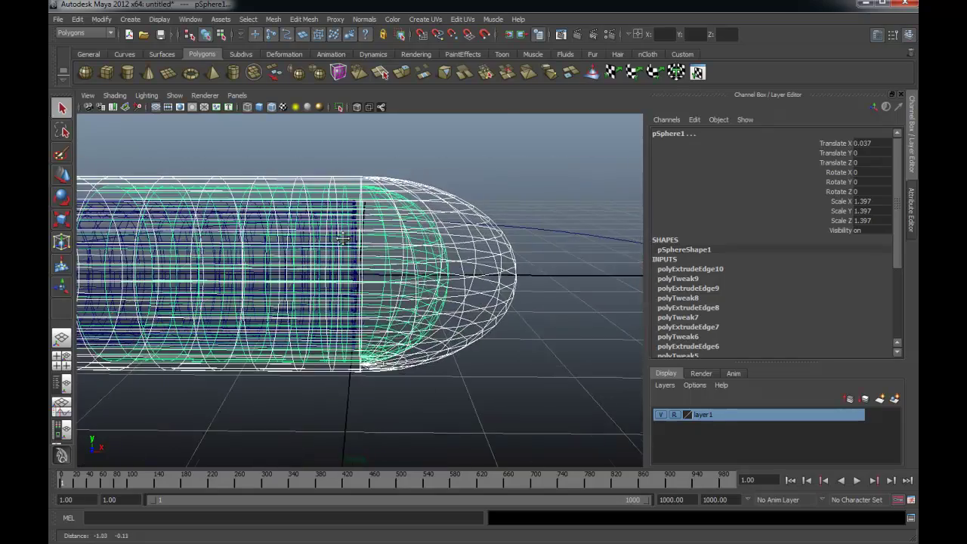
alt+right_drag(308, 248, 372, 246)
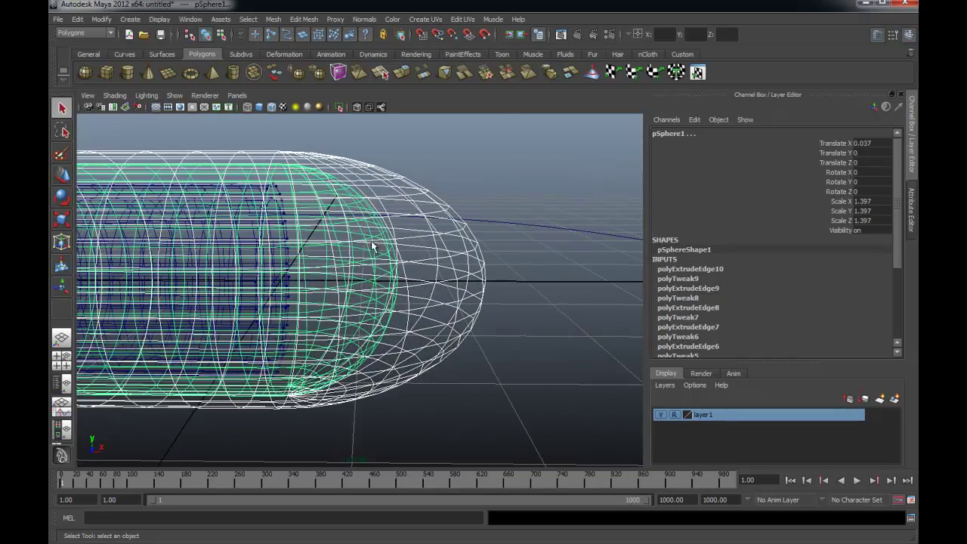
- Convert the selected tube and capsule meshes into nCloth objects
click(644, 55)
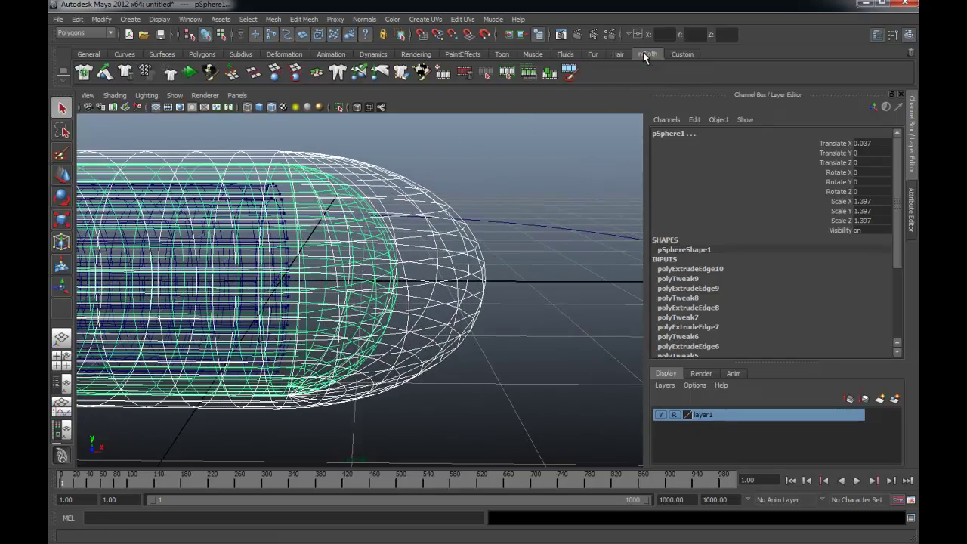
click(84, 73)
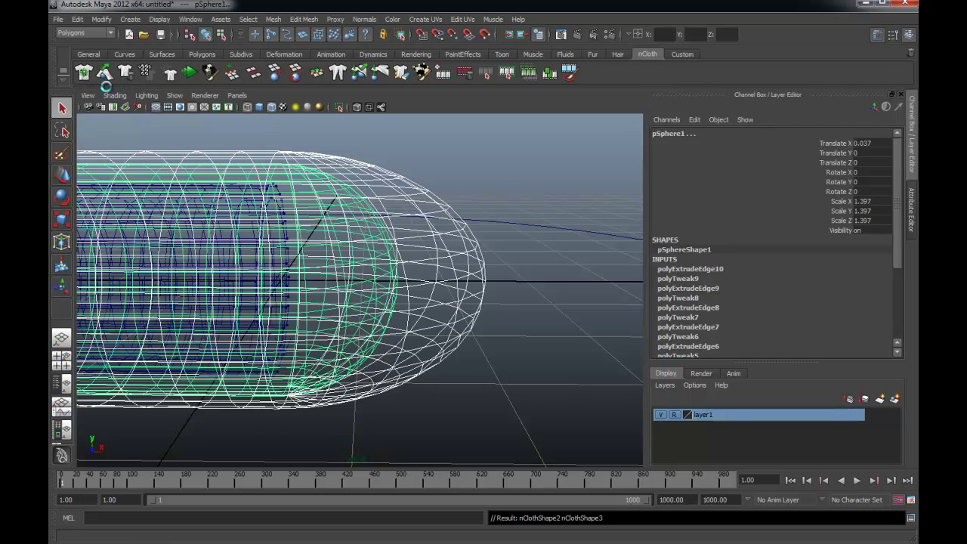
click(285, 240)
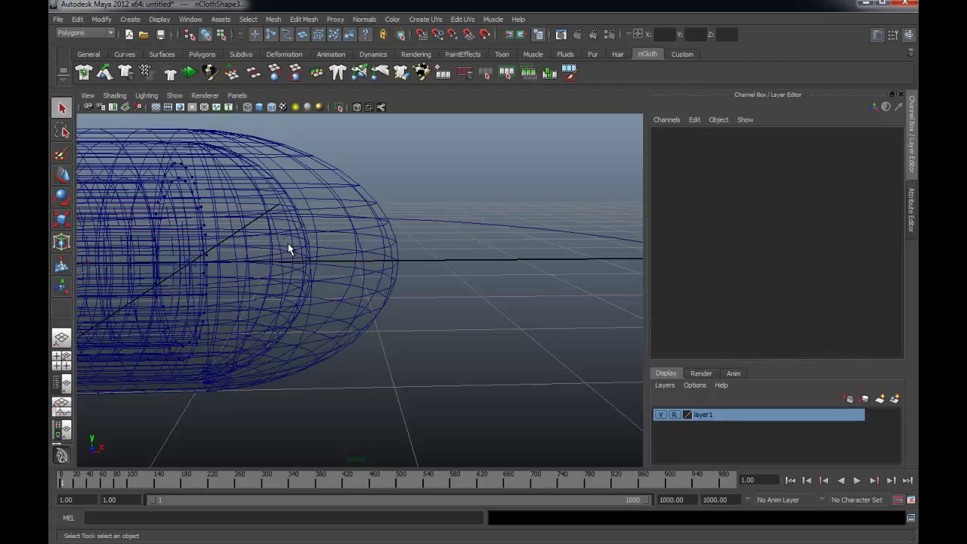
click(291, 249)
mouse_move(291, 248)
alt+mouse_down()
mouse_move(352, 262)
mouse_move(352, 288)
alt+mouse_up()
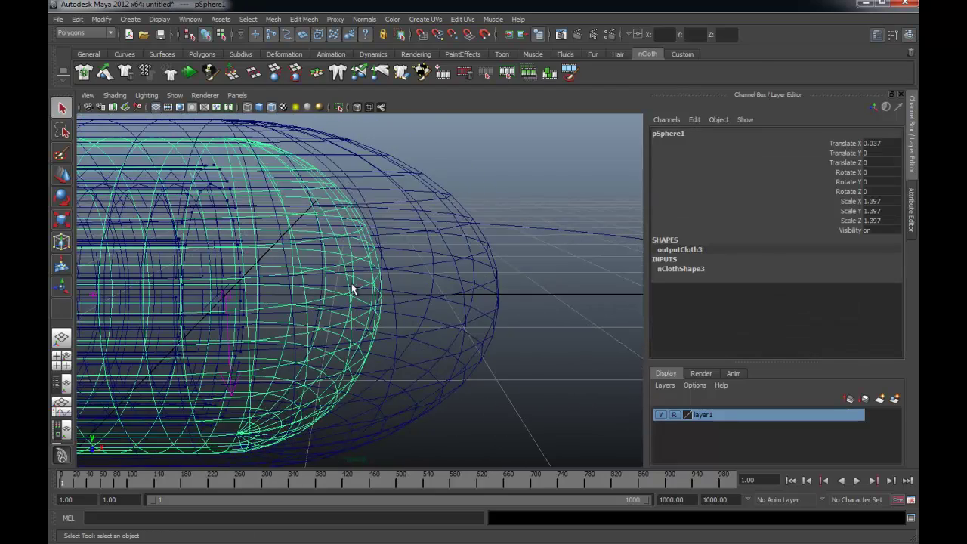
right_click(352, 295)
click(325, 268)
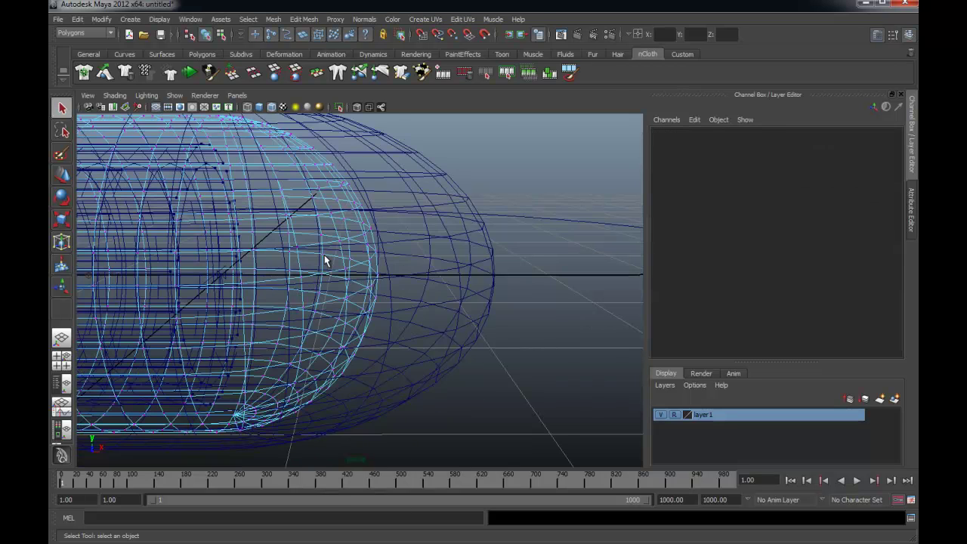
- In the maximised side view, box-select the ring of 44 vertices near the tube's end
key(space)
alt+middle_drag(231, 353, 244, 363)
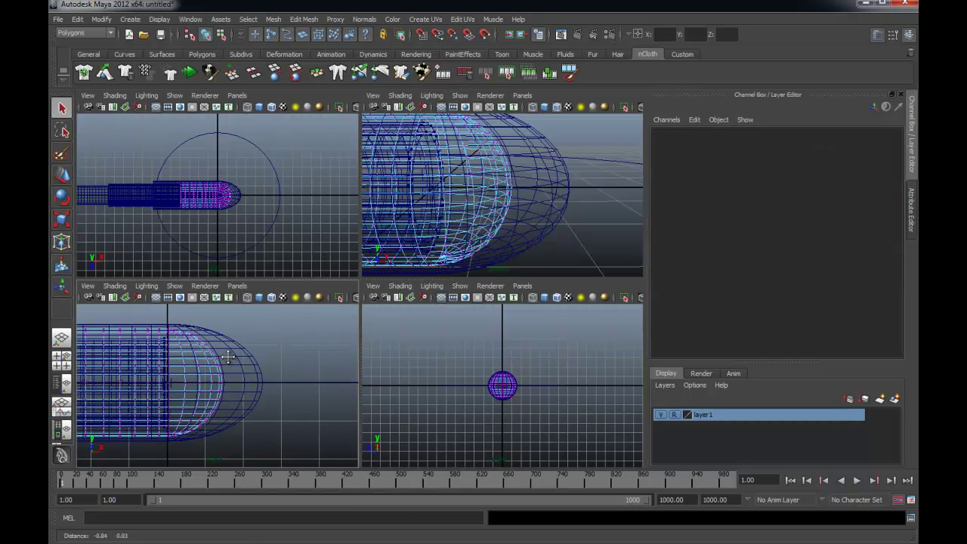
key(space)
mouse_move(424, 195)
mouse_down()
mouse_move(323, 399)
mouse_move(331, 394)
mouse_up()
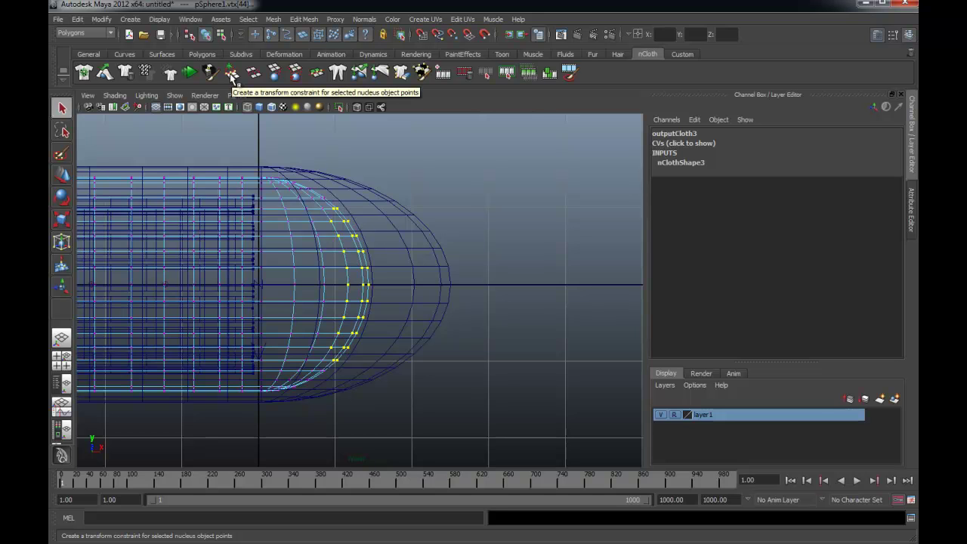
- Transform-constrain the selected vertex ring and parent the constraint to the NURBS circle
click(232, 74)
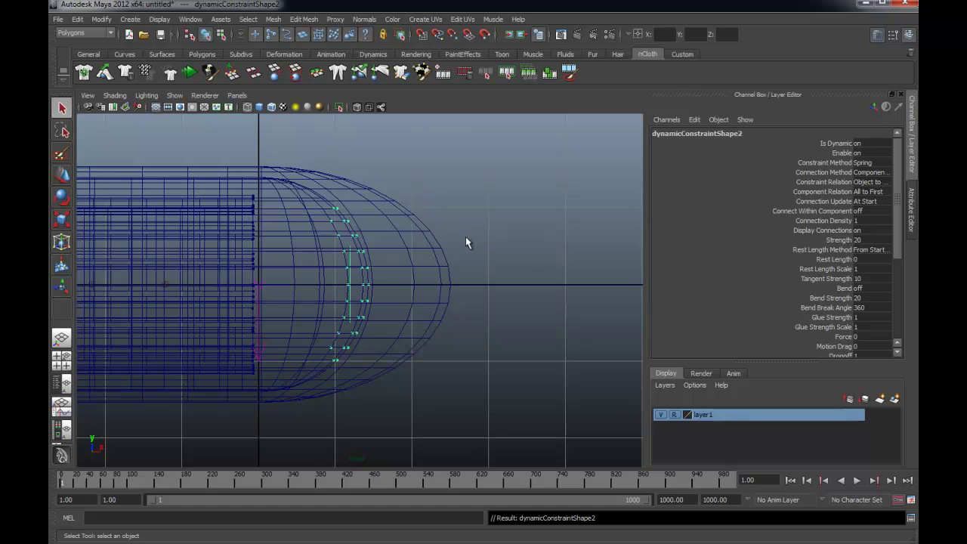
key(space)
key(space)
alt+right_drag(499, 240, 363, 259)
mouse_move(362, 259)
alt+mouse_down()
mouse_move(443, 328)
mouse_move(335, 262)
mouse_move(504, 240)
alt+mouse_up()
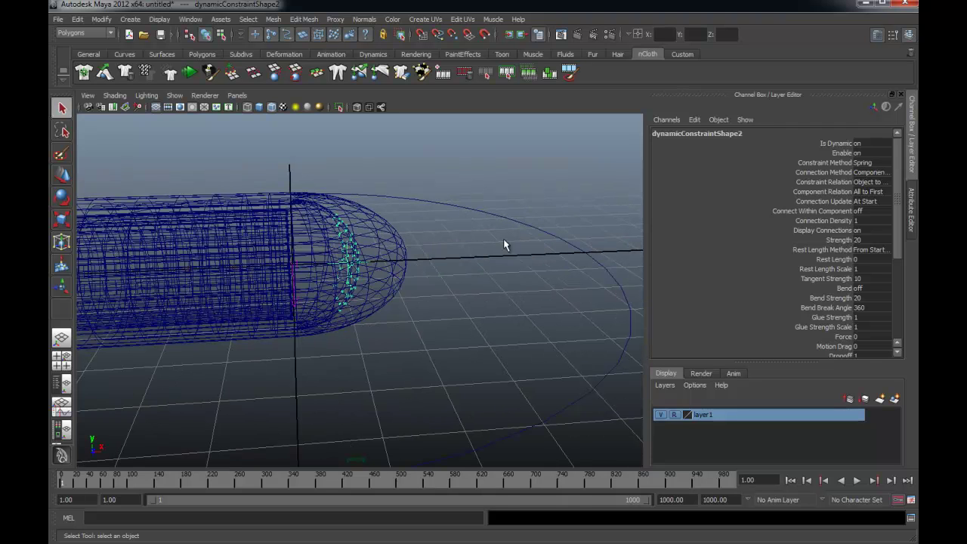
click(514, 221)
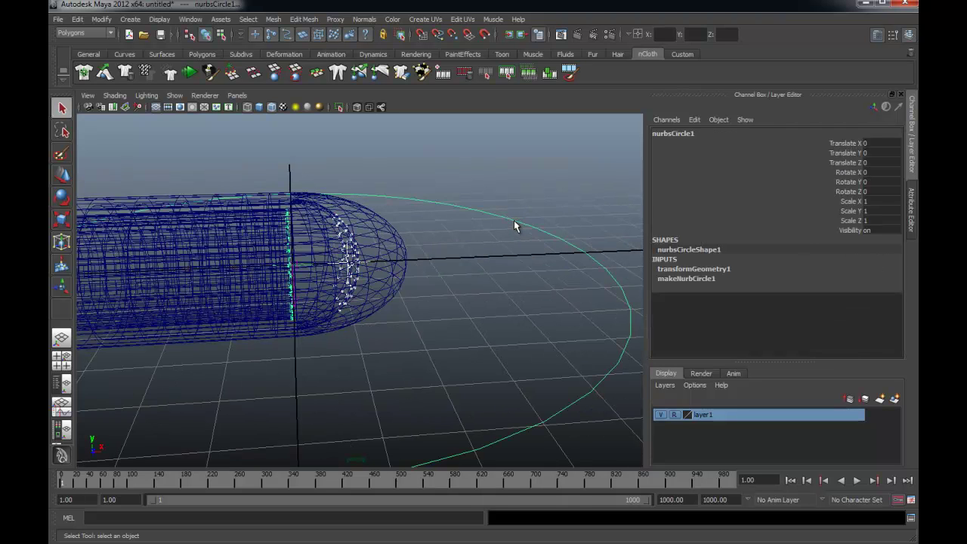
key(p)
- Select a vertical vertex ring on pSphere2 in side view and transform-constrain it
click(389, 256)
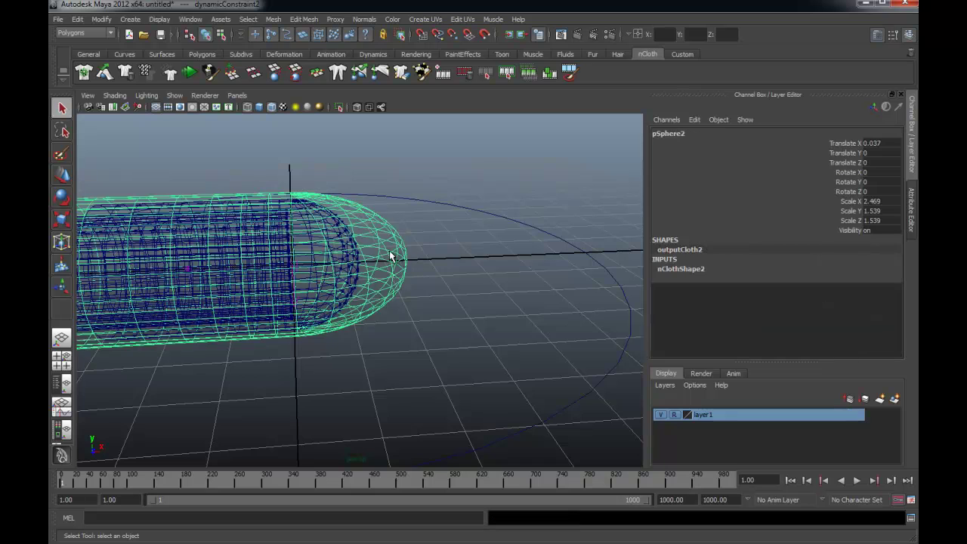
alt+drag(389, 256, 382, 219)
right_drag(383, 219, 413, 225)
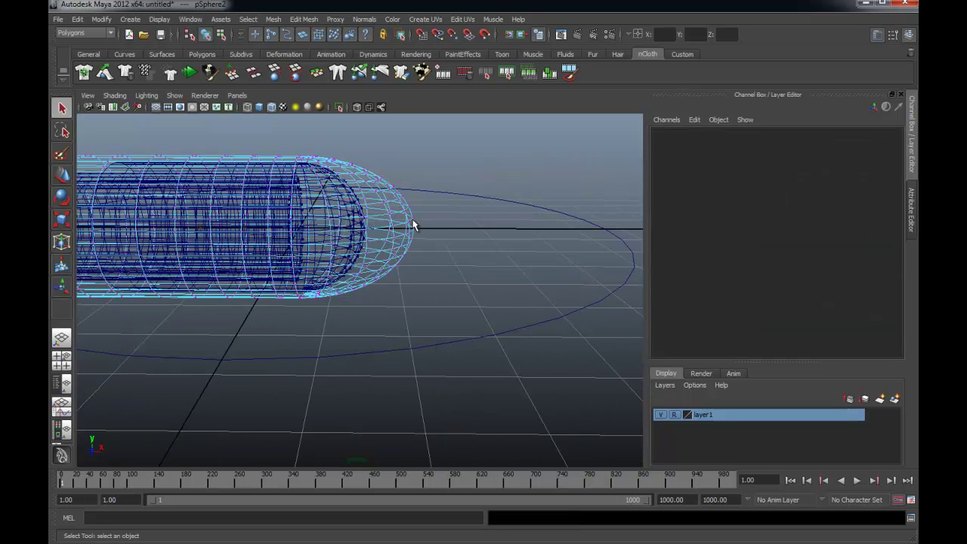
key(space)
mouse_move(301, 350)
mouse_down()
mouse_move(237, 458)
mouse_move(276, 446)
mouse_up()
right_click(522, 173)
right_drag(521, 174, 468, 170)
drag(167, 319, 172, 458)
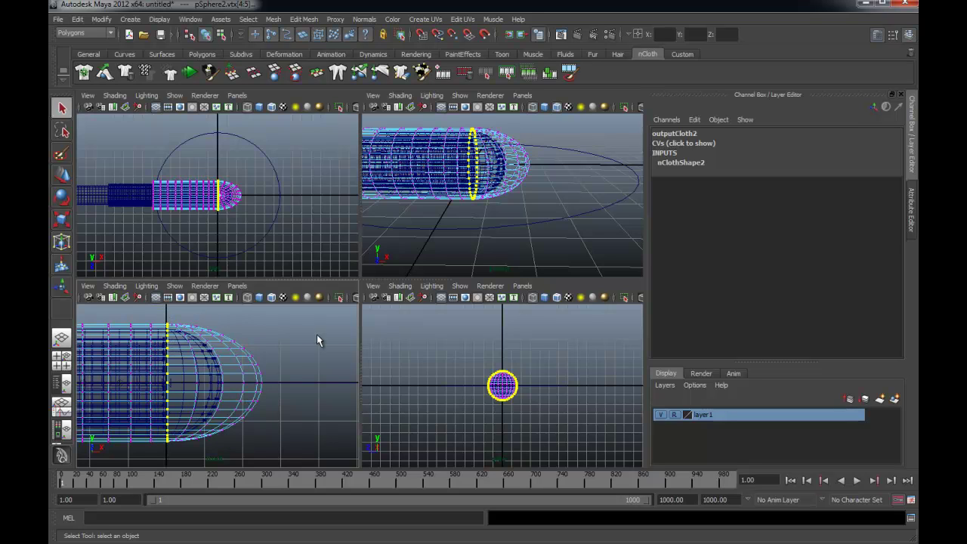
click(235, 72)
- Select the NURBS circle together with the second dynamic constraint
mouse_move(517, 206)
alt+mouse_down()
mouse_move(527, 225)
mouse_move(503, 212)
alt+mouse_up()
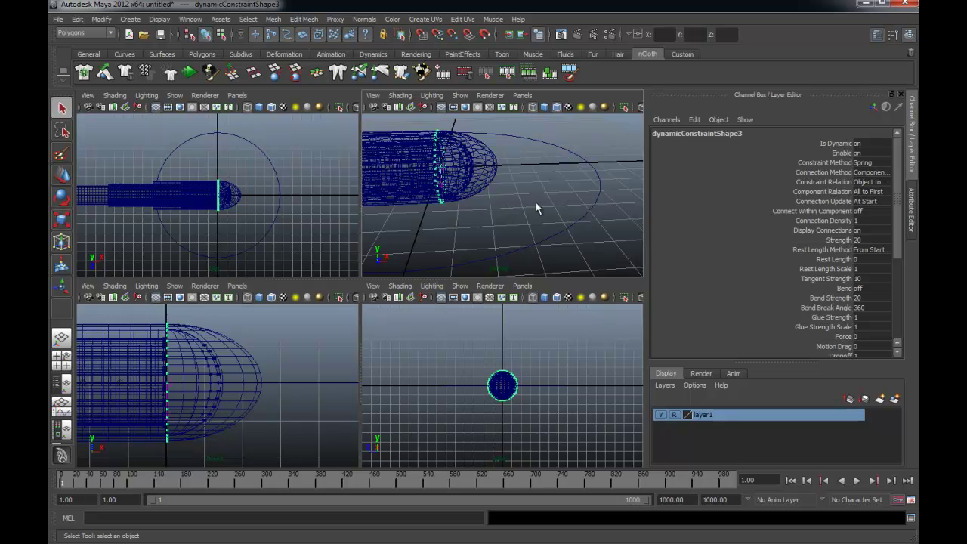
click(588, 214)
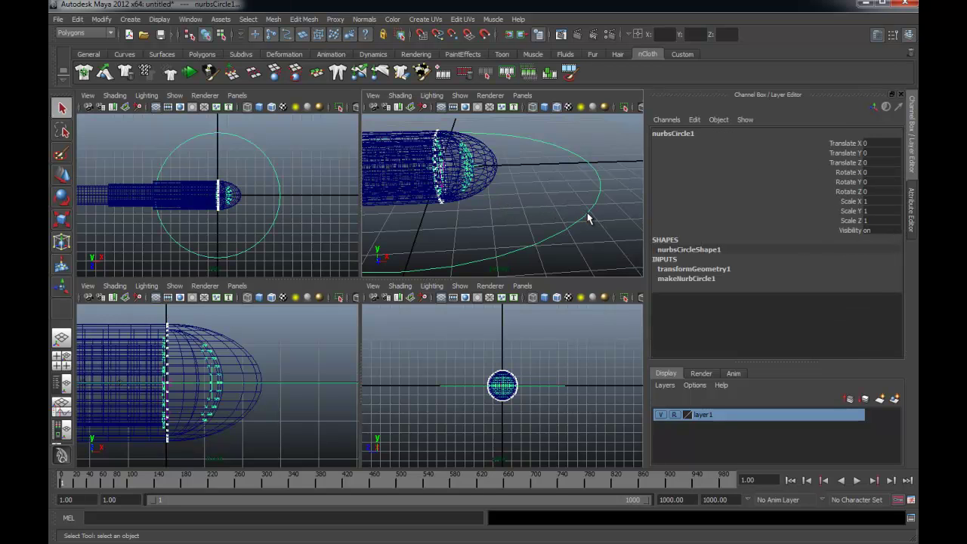
click(587, 213)
click(525, 246)
- Switch to smooth shading and shorten the playback range to end at frame 114
key(space)
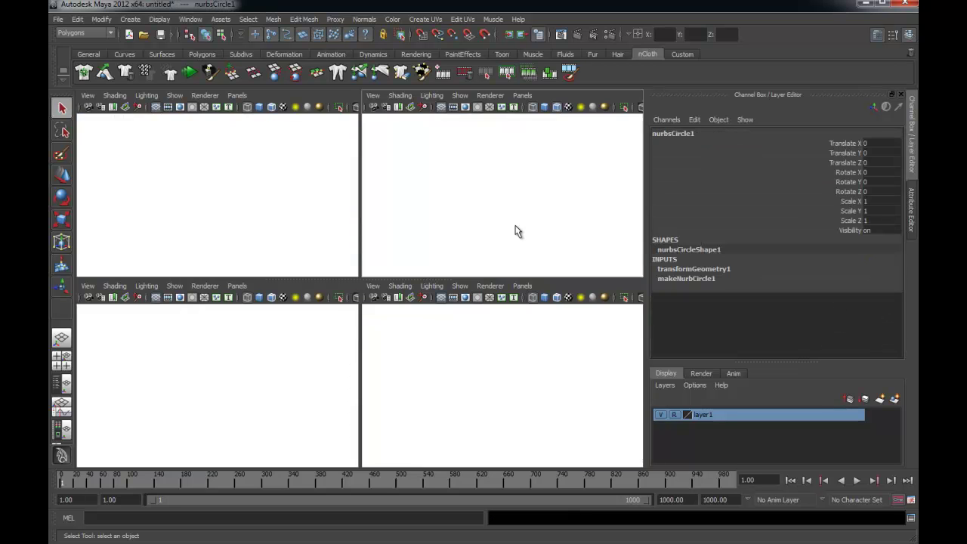
mouse_move(516, 231)
alt+mouse_down()
mouse_move(392, 250)
mouse_move(324, 237)
mouse_move(298, 252)
mouse_move(328, 255)
mouse_move(274, 272)
alt+mouse_up()
key(5)
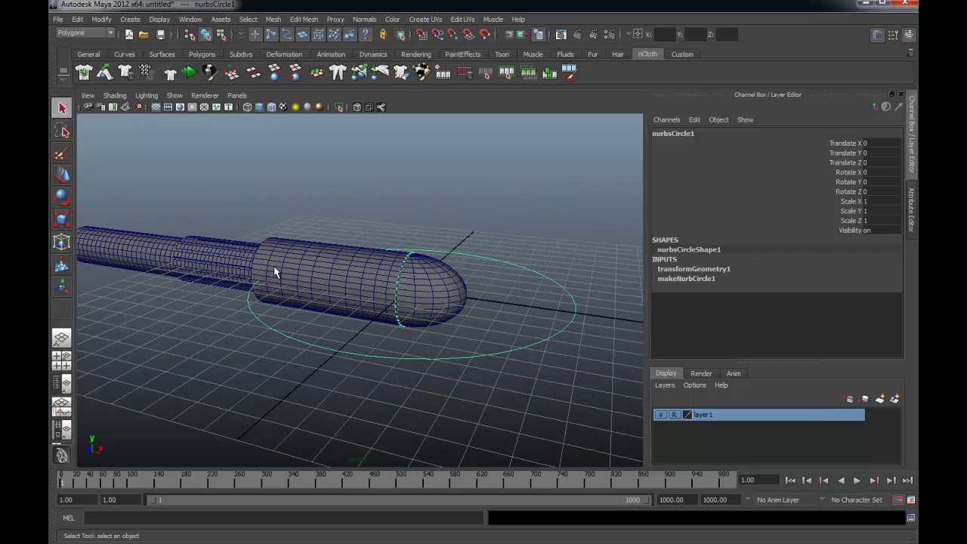
mouse_move(644, 500)
mouse_down()
mouse_move(272, 500)
mouse_move(166, 511)
mouse_move(215, 498)
mouse_up()
- Key the NURBS circle at frames 1 and 60
alt+middle_drag(369, 414, 384, 423)
mouse_move(384, 423)
alt+right_down()
mouse_move(354, 410)
mouse_move(364, 427)
alt+right_up()
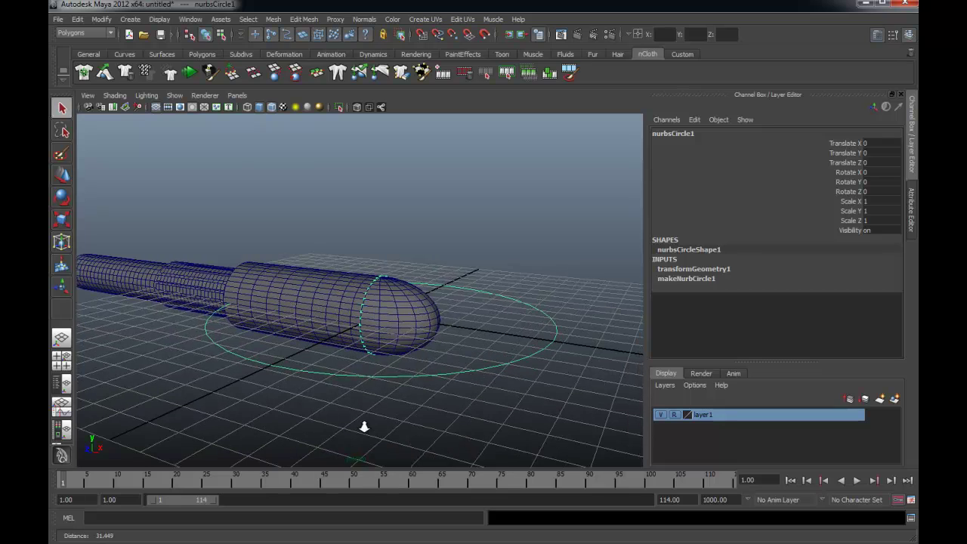
click(500, 333)
drag(507, 349, 549, 383)
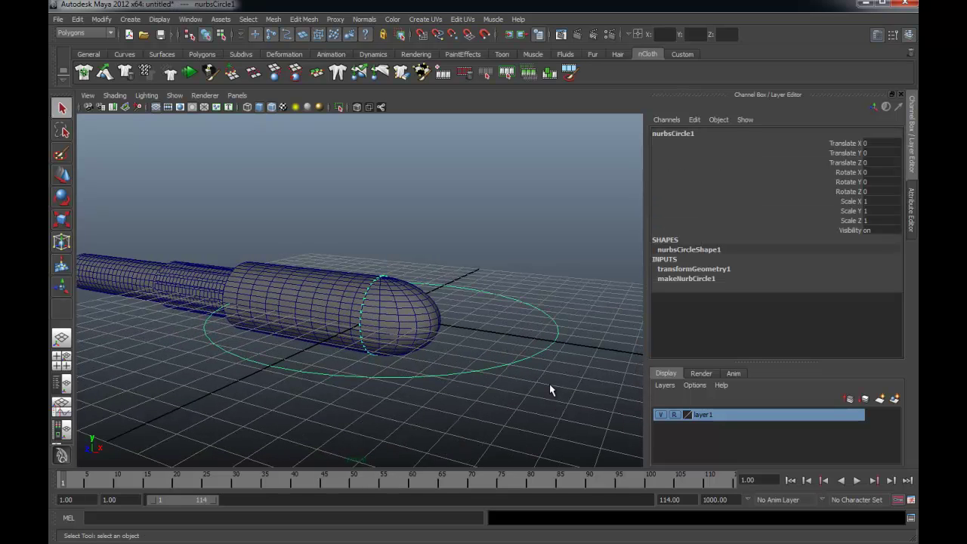
key(s)
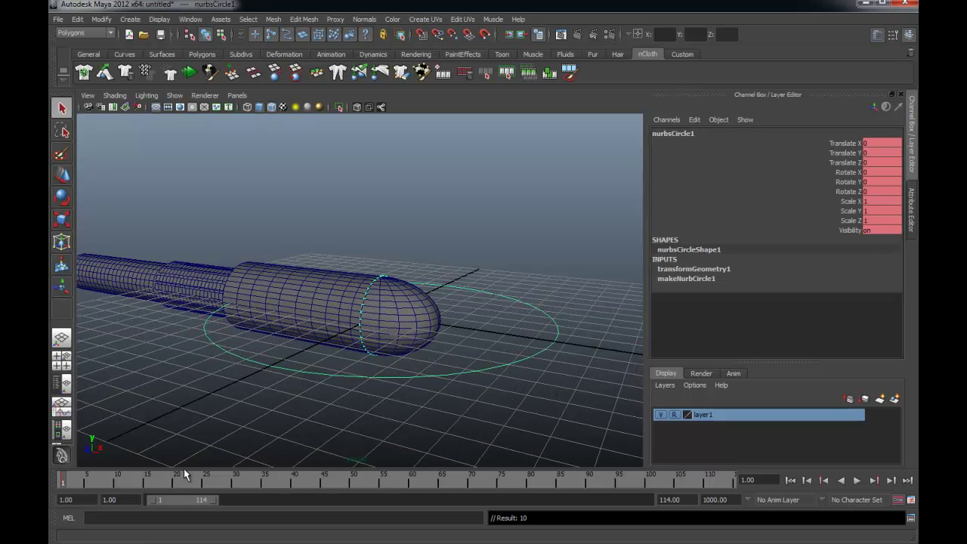
click(412, 484)
key(s)
- At frame 30, raise the circle to Translate Y 3.972
click(235, 478)
key(w)
mouse_move(367, 292)
mouse_down()
mouse_move(370, 164)
mouse_move(370, 186)
mouse_up()
mouse_move(348, 361)
alt+mouse_down()
mouse_move(426, 340)
mouse_move(427, 351)
mouse_move(480, 347)
alt+mouse_up()
click(501, 351)
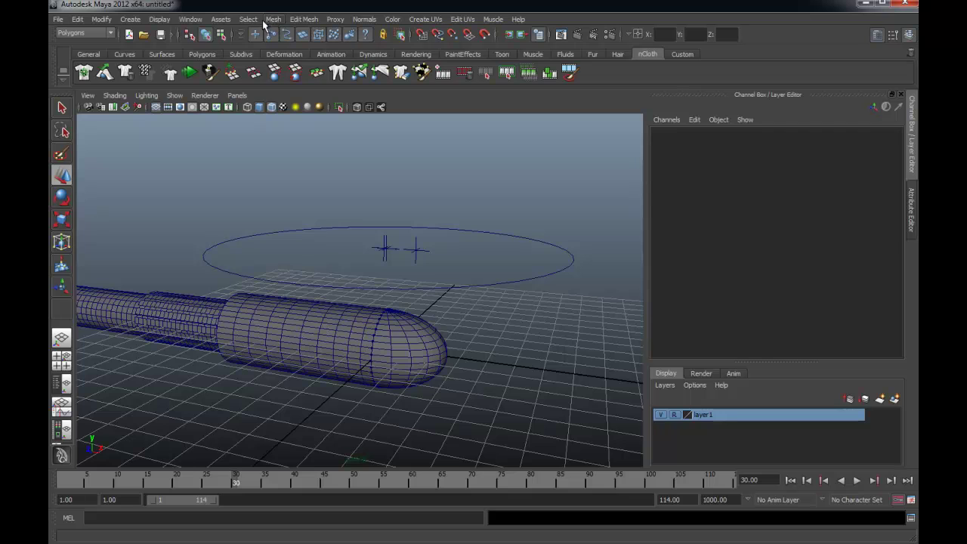
- Open the Graph Editor via Window > Animation Editors with nurbsCircle1 selected to show its curves
click(194, 20)
mouse_move(216, 59)
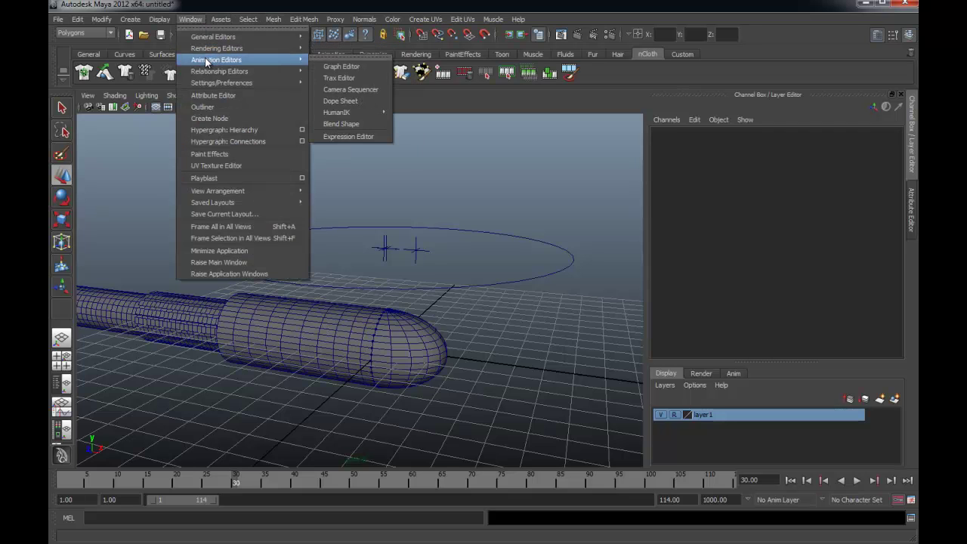
click(338, 70)
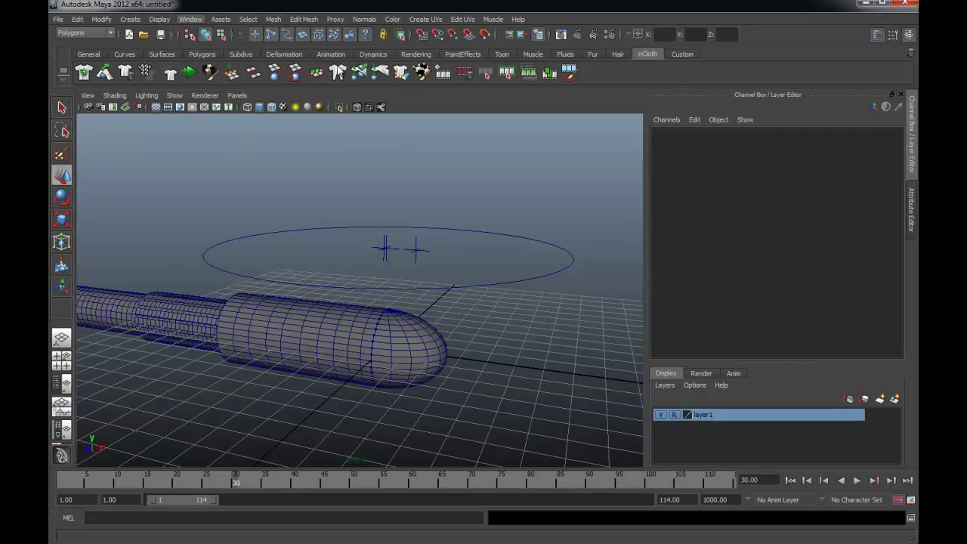
click(529, 277)
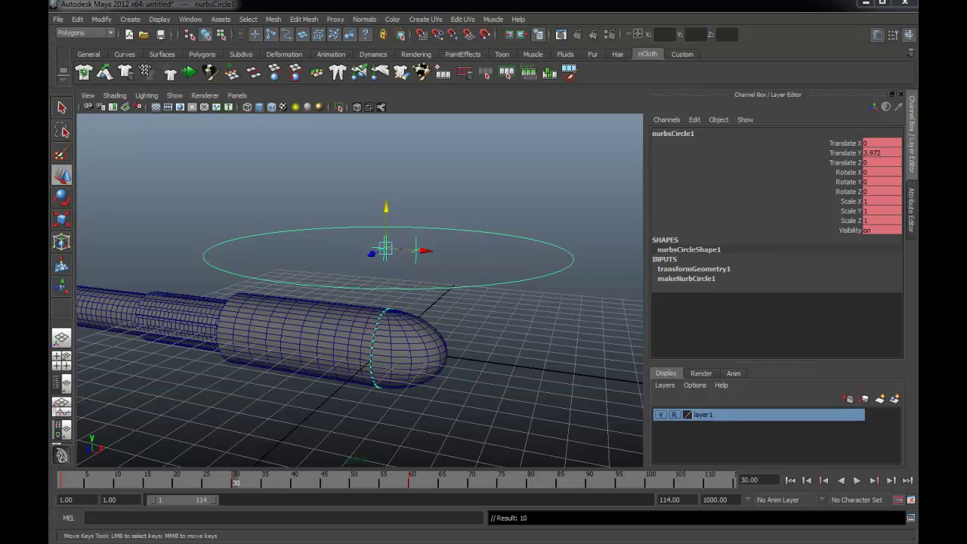
mouse_move(277, 286)
alt+mouse_down()
mouse_move(320, 340)
mouse_move(335, 341)
alt+mouse_up()
alt+middle_drag(346, 296, 333, 298)
click(272, 19)
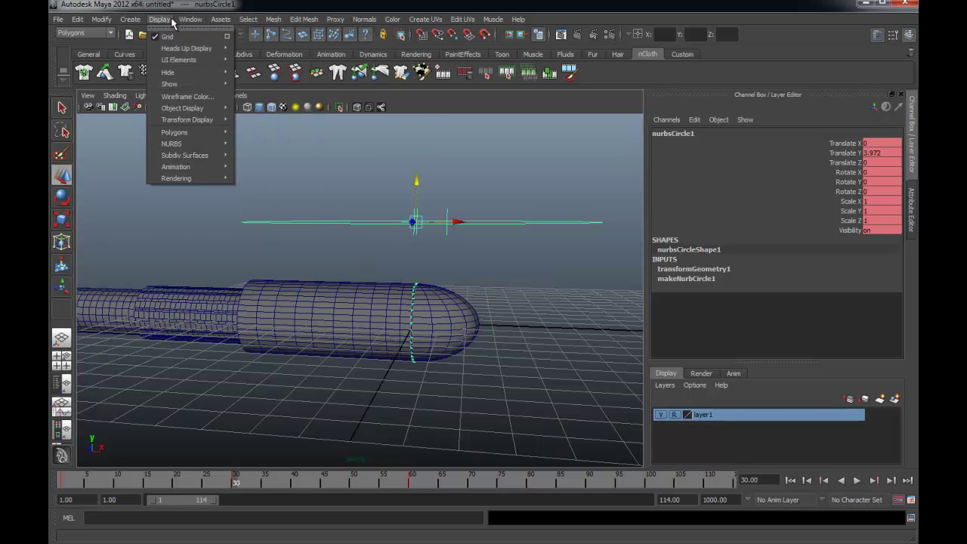
mouse_move(216, 60)
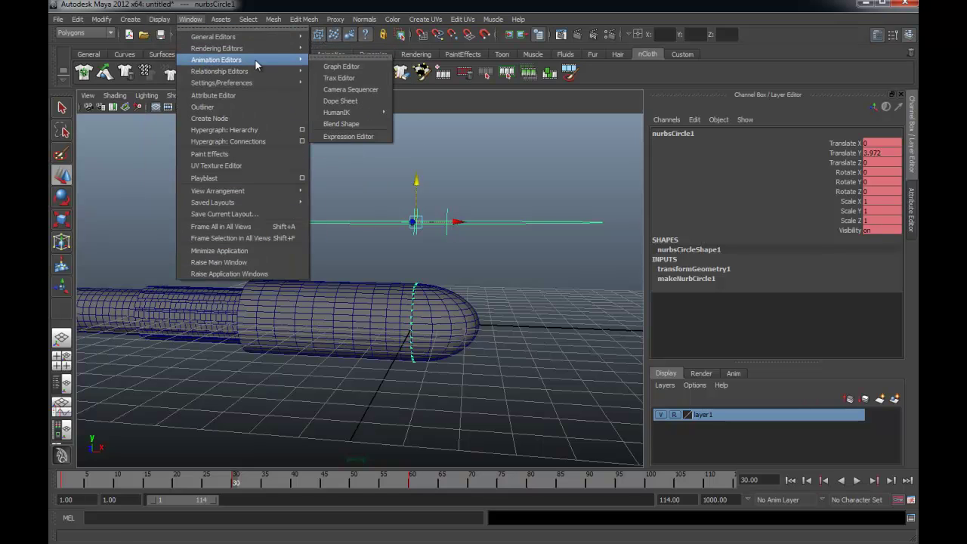
click(353, 74)
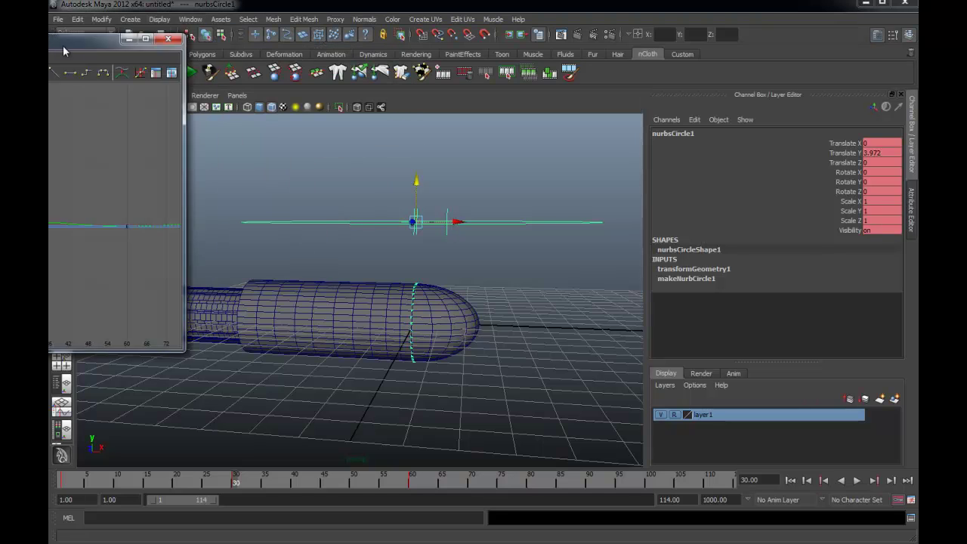
- Place the Graph Editor beside the scene and display curves beyond the first and last keys
alt+drag(340, 286, 285, 287)
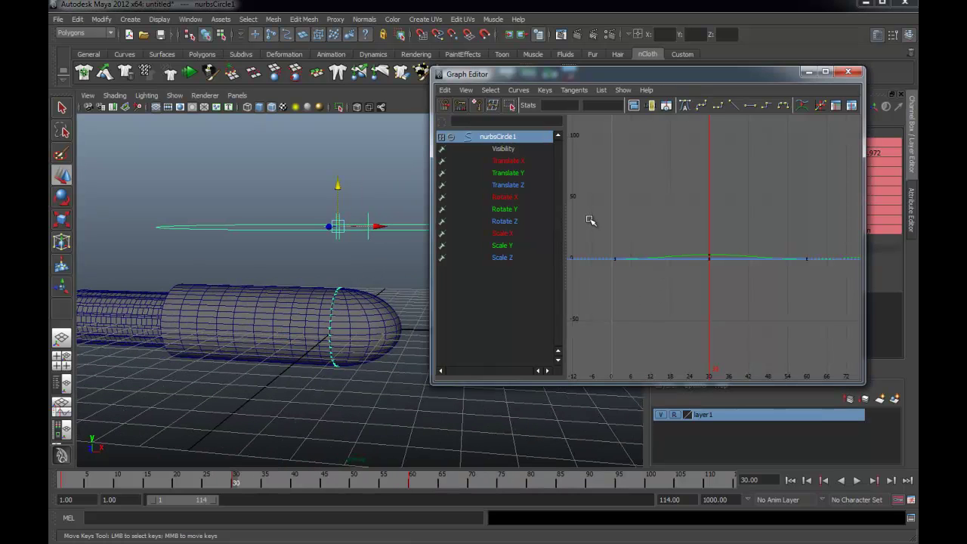
click(468, 90)
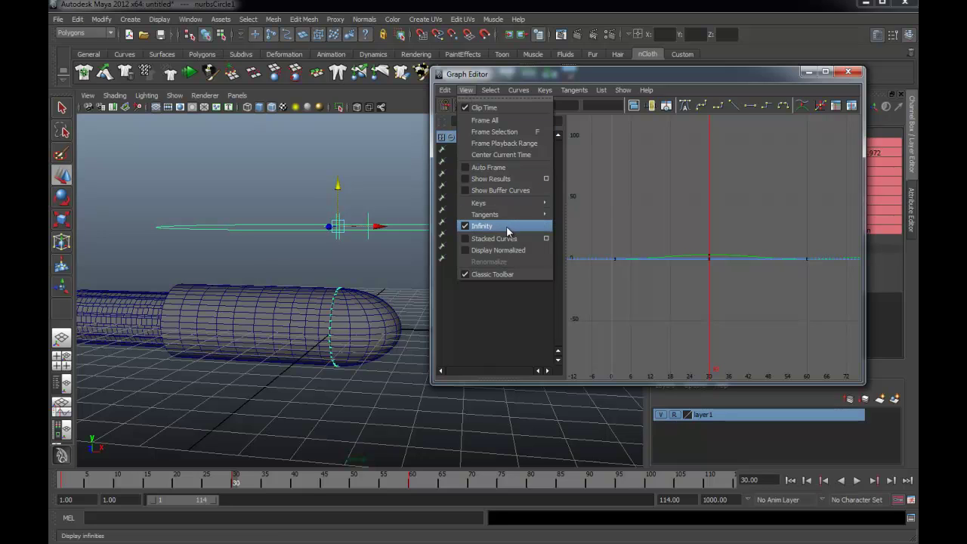
click(533, 225)
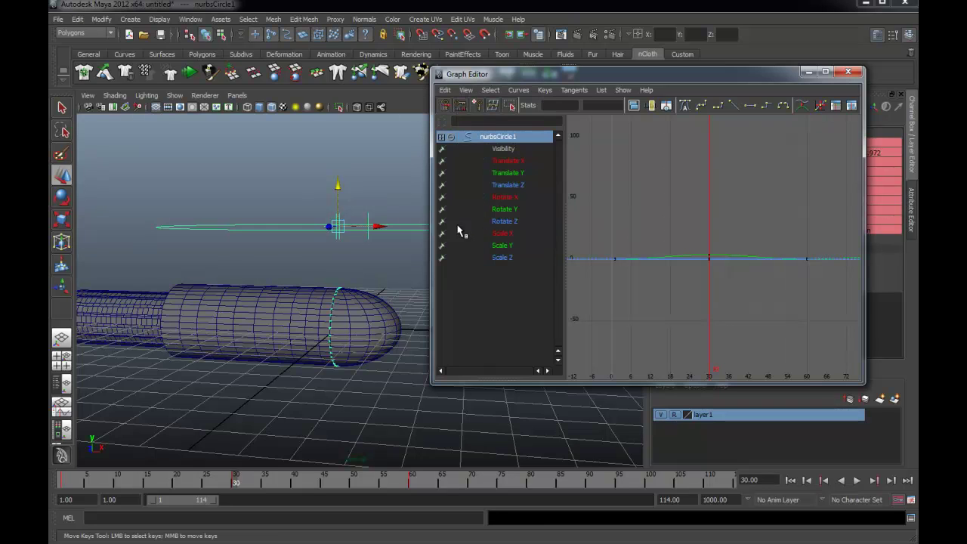
click(410, 218)
click(415, 226)
- Select all nurbsCircle1 keys and set their post-infinity behaviour to Oscillate
drag(816, 335, 630, 145)
click(517, 91)
mouse_move(538, 120)
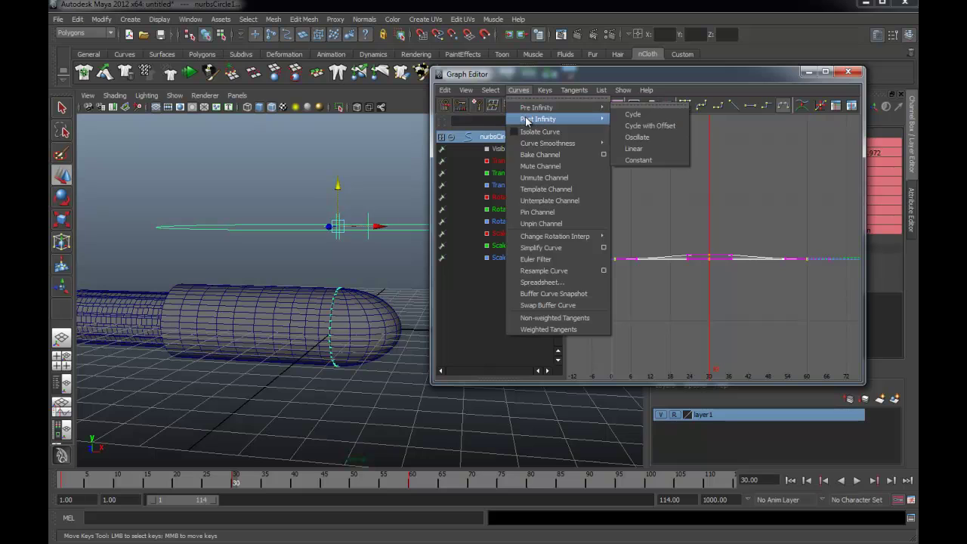
click(663, 148)
scroll(786, 302, down, 5)
alt+middle_drag(738, 260, 703, 253)
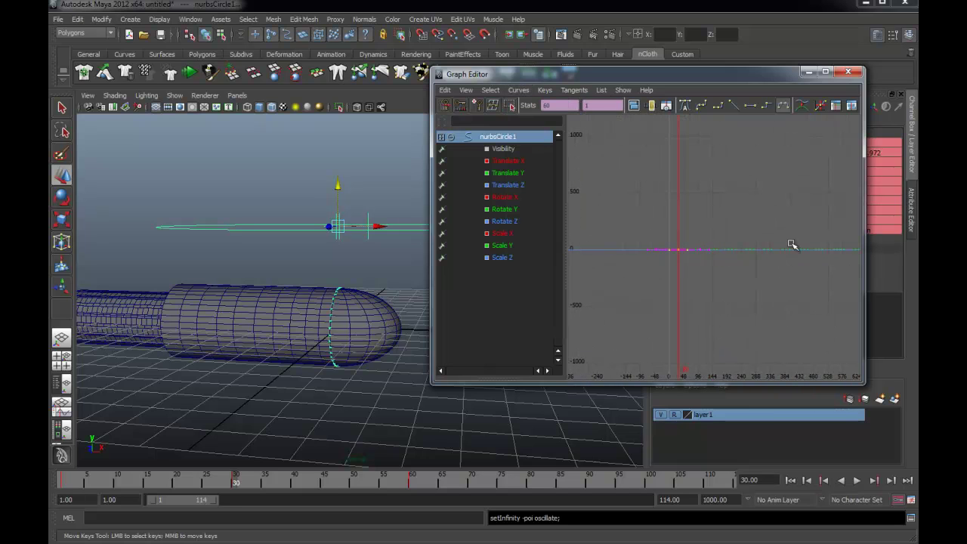
mouse_move(682, 297)
alt+right_down()
mouse_move(783, 335)
mouse_move(754, 331)
alt+right_up()
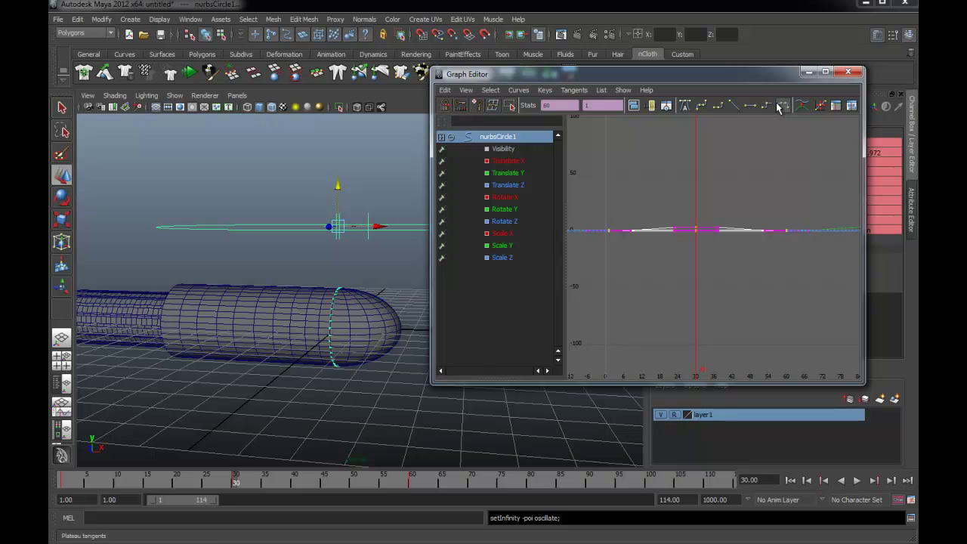
- Widen the graph window, change the keys' tangent type, and close the Graph Editor
mouse_move(432, 124)
mouse_down()
mouse_move(621, 125)
mouse_move(190, 125)
mouse_up()
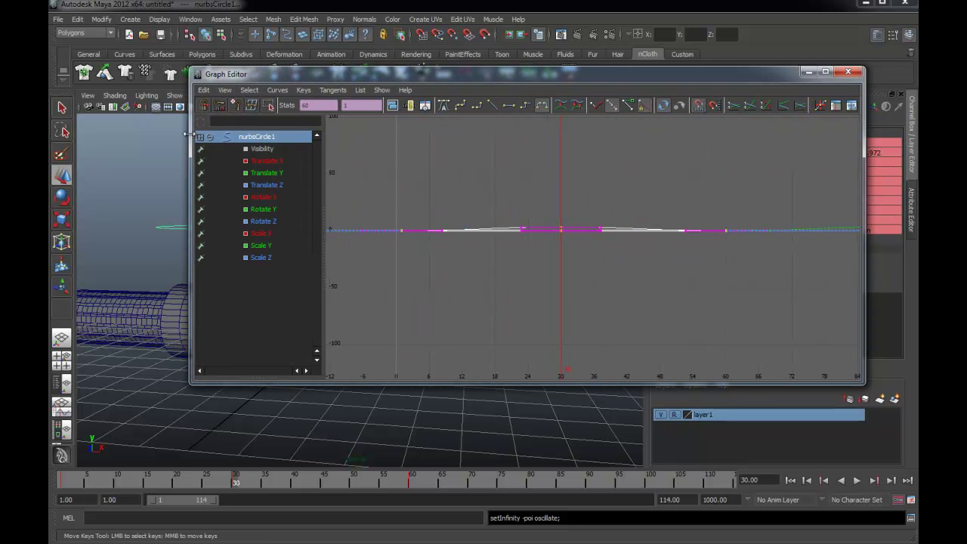
click(509, 106)
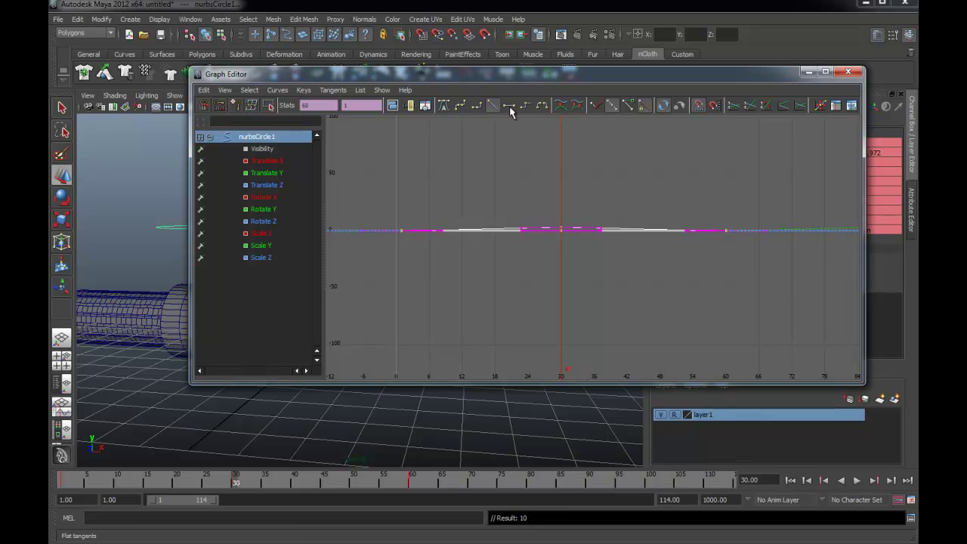
click(847, 72)
- Reframe the viewport and extend the playback range end to frame 229
click(550, 222)
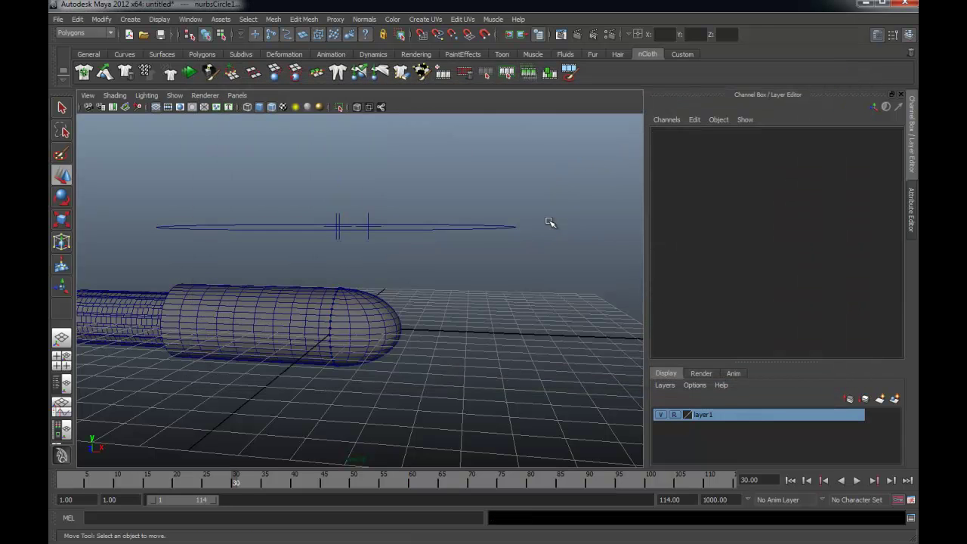
alt+middle_drag(550, 222, 467, 234)
mouse_move(467, 234)
alt+mouse_down()
mouse_move(496, 249)
mouse_move(459, 246)
alt+mouse_up()
alt+middle_drag(459, 246, 601, 415)
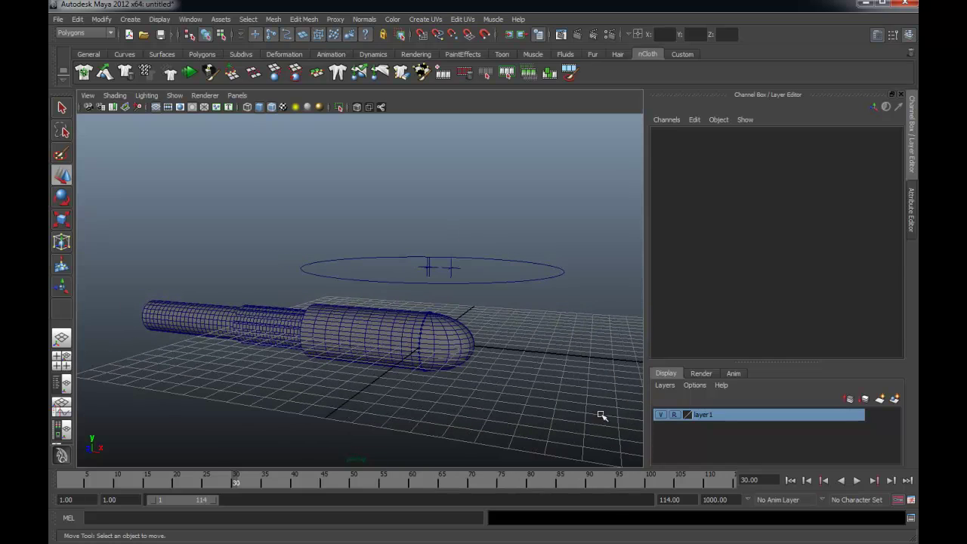
drag(215, 502, 273, 502)
- Playblast the falling cloth over the old file, stop it early, and rewind to frame 1
right_click(277, 476)
click(242, 448)
right_click(266, 483)
click(292, 476)
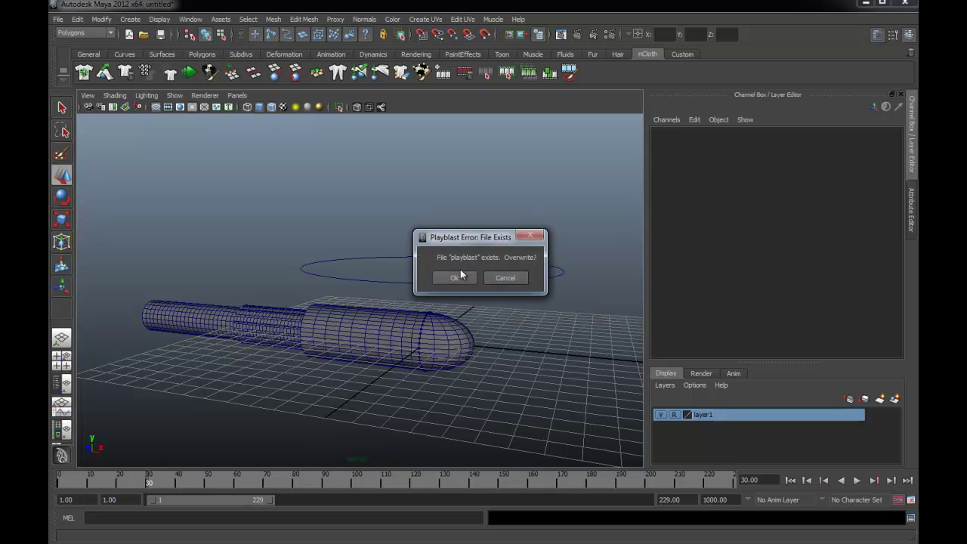
click(461, 277)
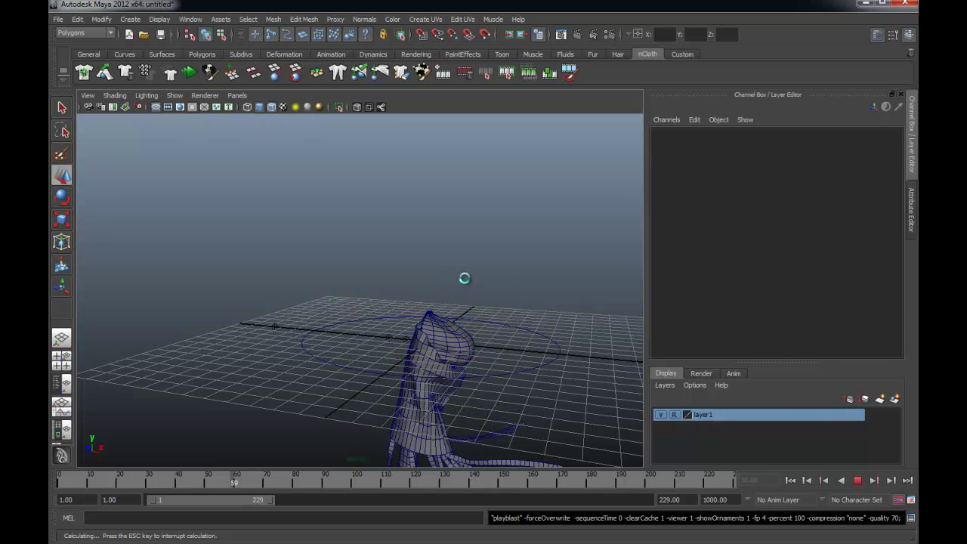
key(Escape)
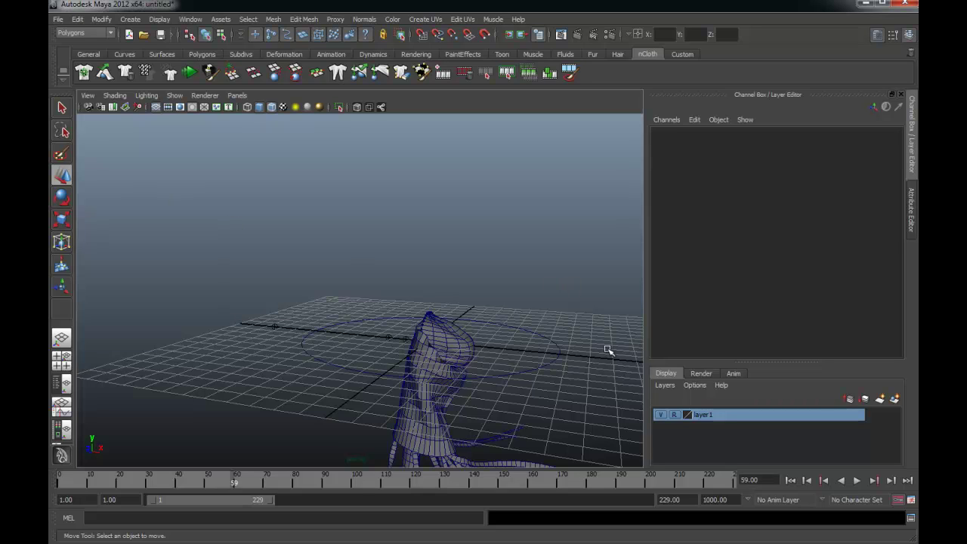
click(790, 480)
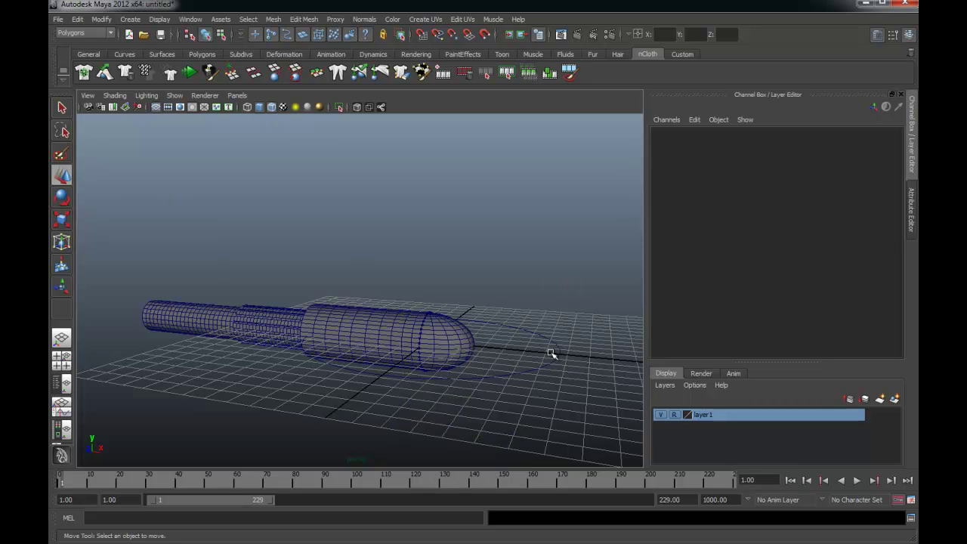
- Select the cloth tube and bring up the nucleus1 solver attributes
click(176, 317)
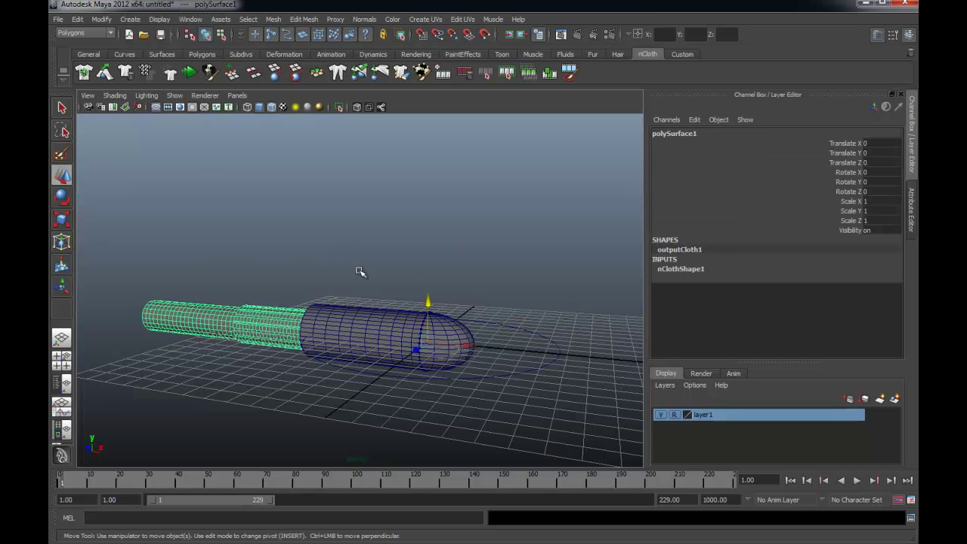
click(911, 204)
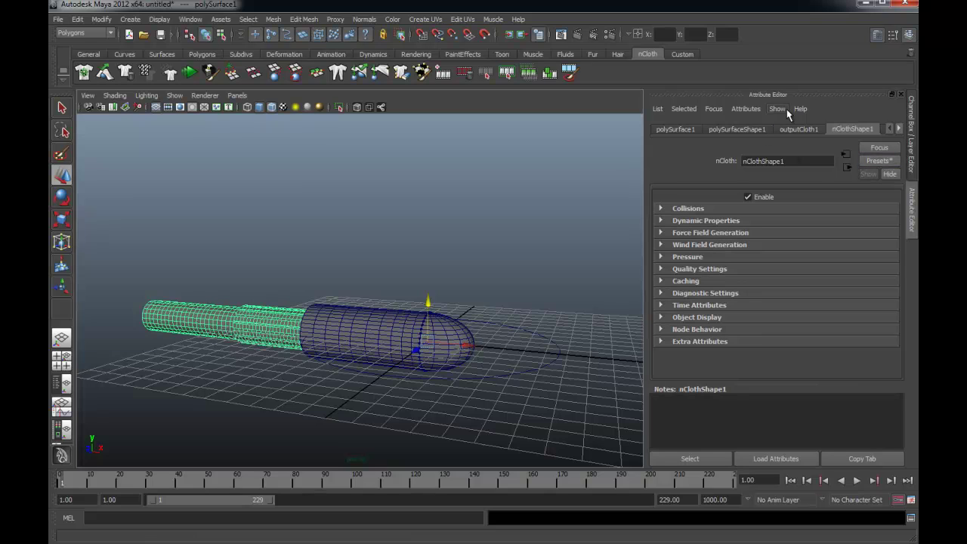
click(897, 129)
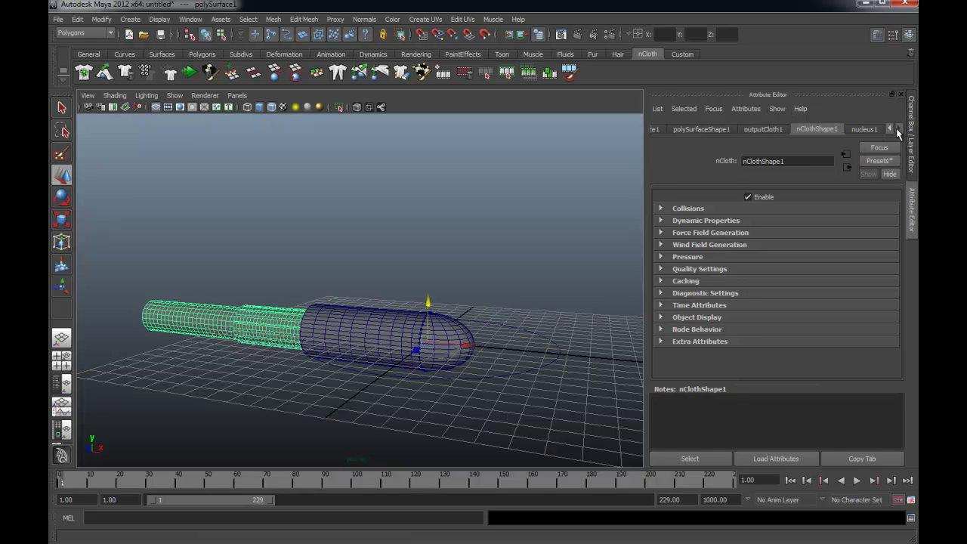
click(866, 130)
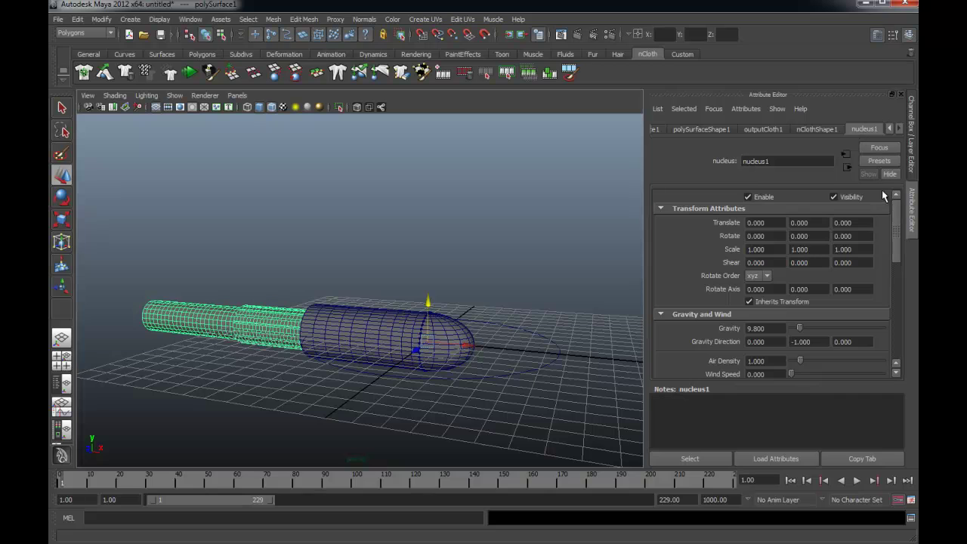
scroll(897, 220, down, 1)
scroll(897, 219, down, 2)
scroll(897, 220, down, 2)
alt+drag(352, 304, 353, 309)
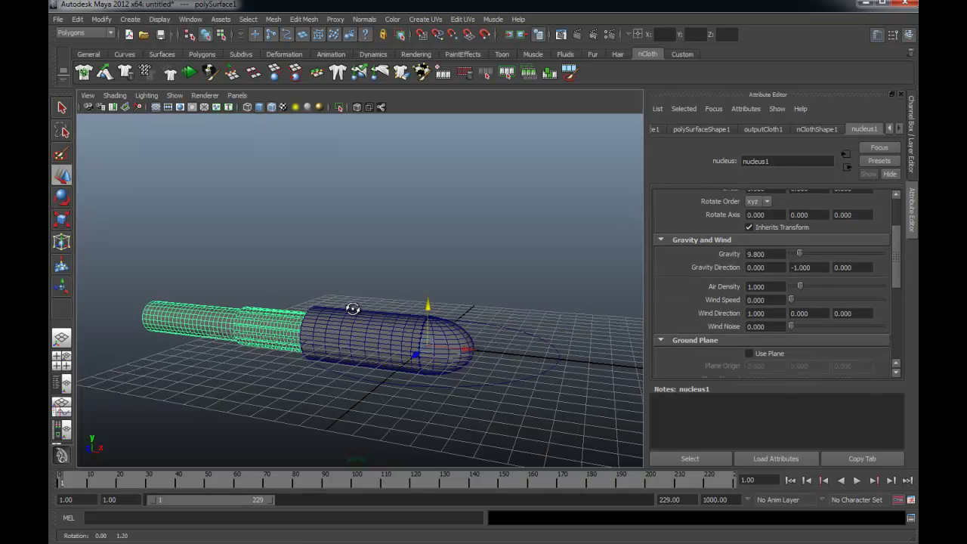
mouse_move(352, 309)
alt+middle_down()
mouse_move(283, 363)
mouse_move(371, 362)
mouse_move(360, 351)
alt+middle_up()
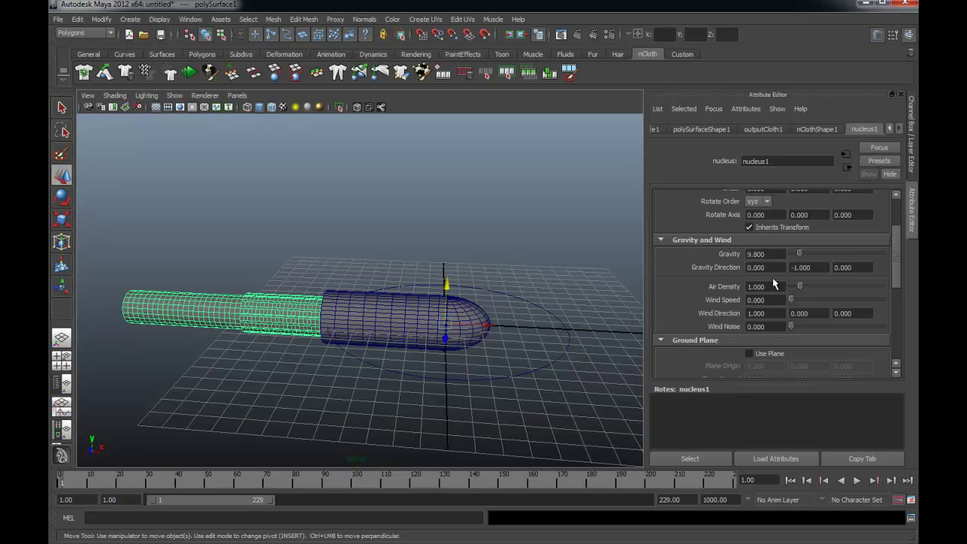
- Set nucleus1 Wind Speed 10, Wind Direction X -10 and Gravity 0, then deselect
drag(897, 264, 897, 269)
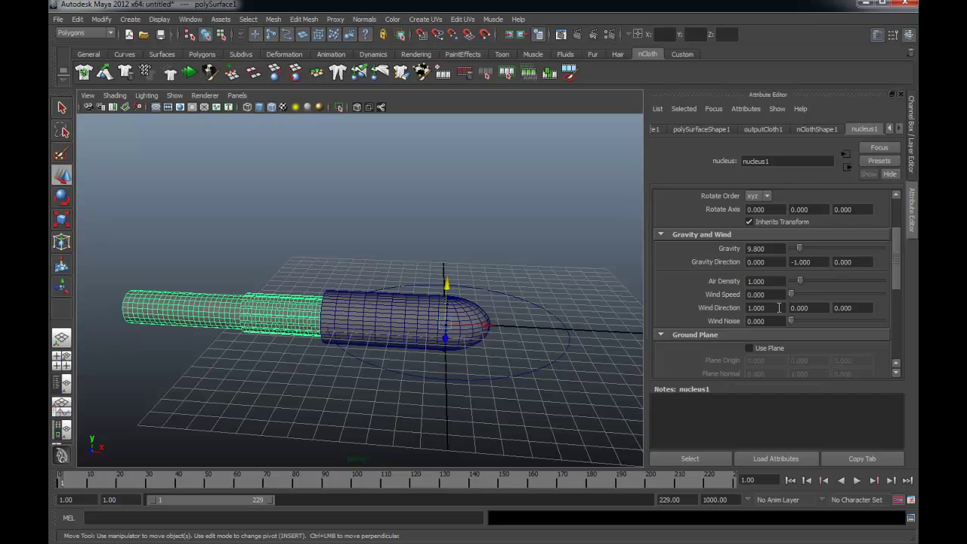
click(782, 294)
click(760, 308)
text(-10.000)
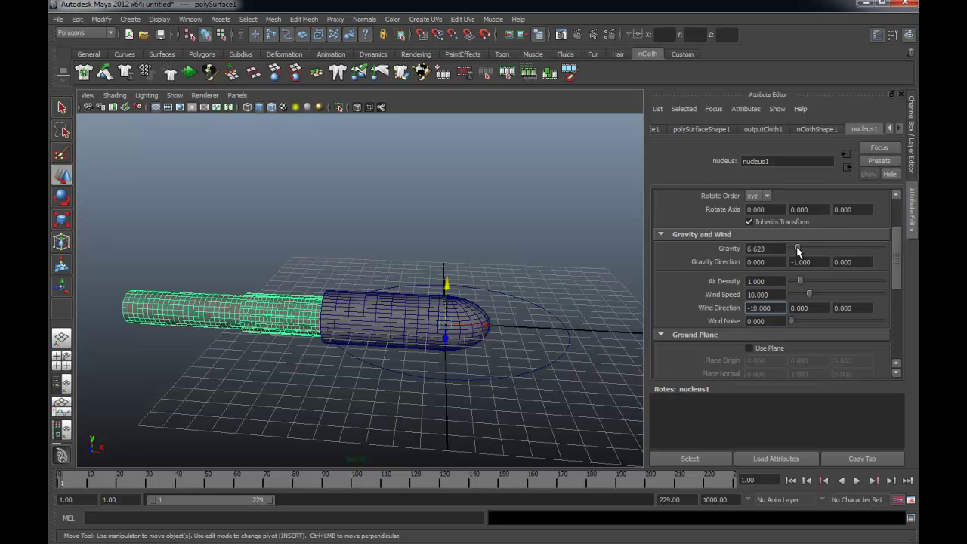
alt+drag(423, 281, 404, 280)
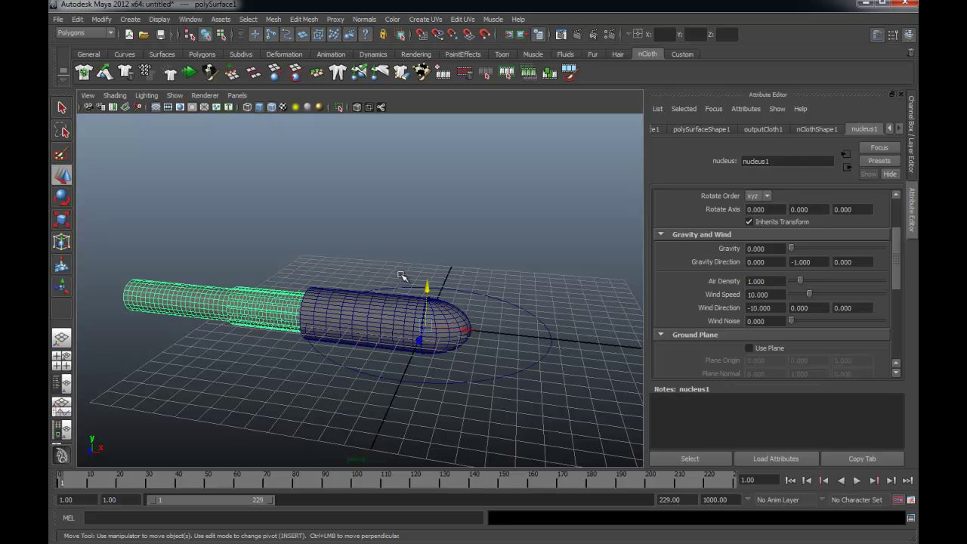
click(400, 259)
mouse_move(400, 259)
alt+middle_down()
mouse_move(443, 272)
mouse_move(442, 283)
alt+middle_up()
- Playblast the wind-blown cloth over the old file up to frame 184, close the player, and select the capsule
right_drag(439, 482, 444, 476)
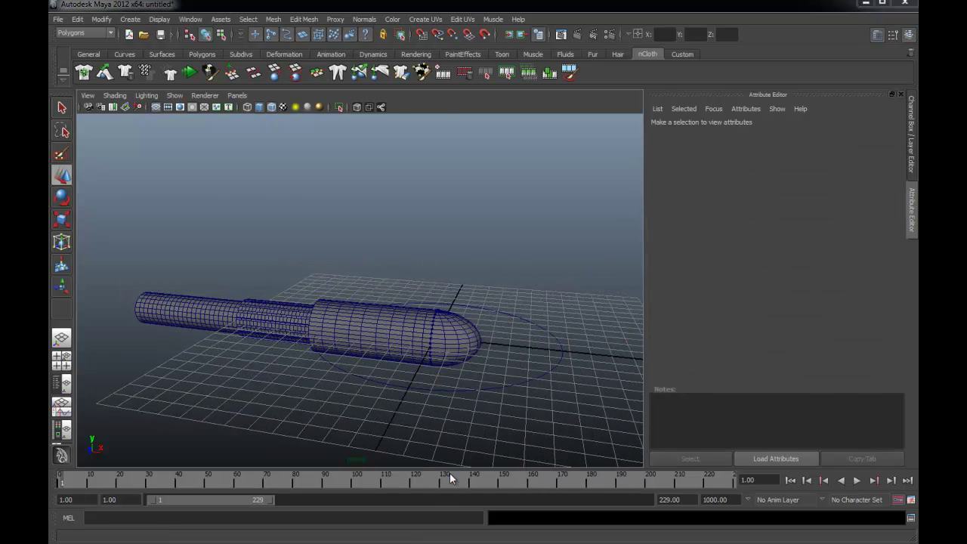
click(466, 278)
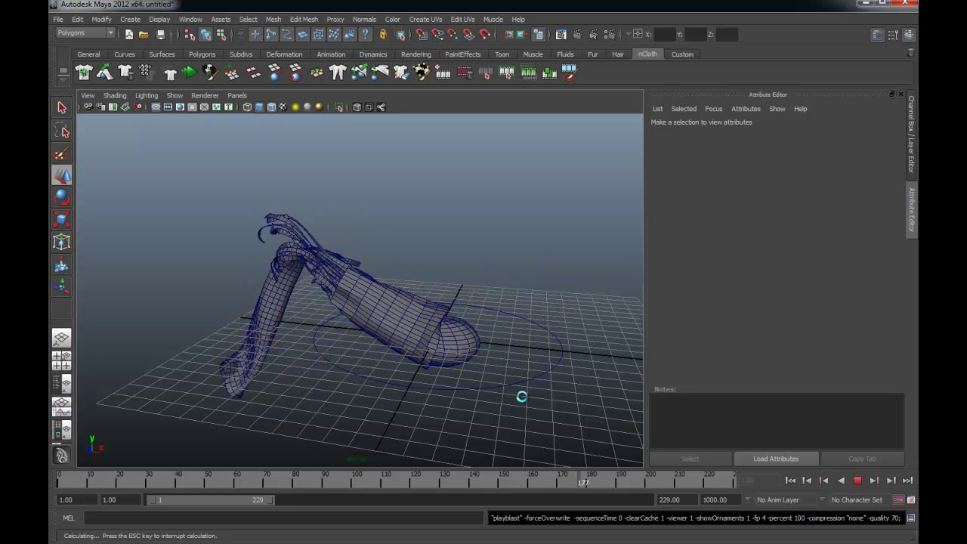
key(Escape)
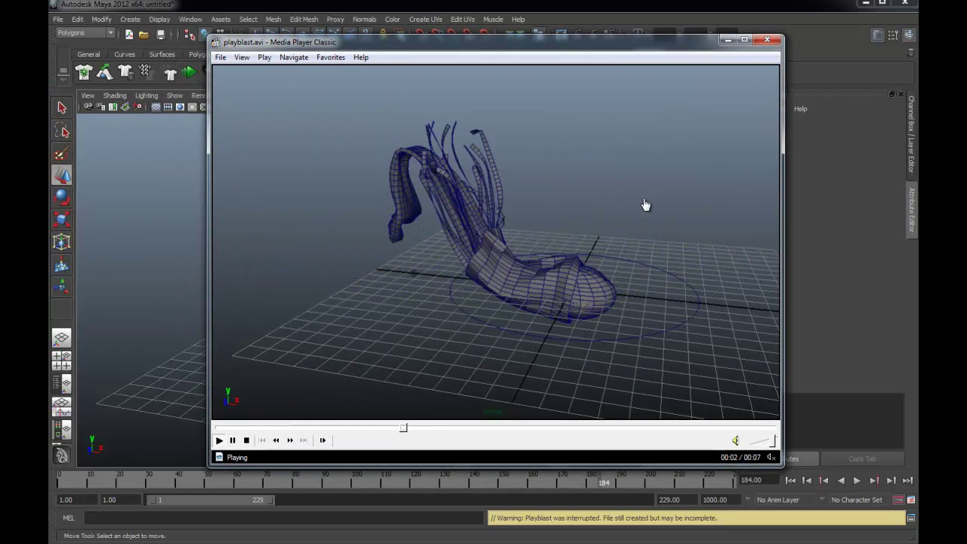
click(767, 39)
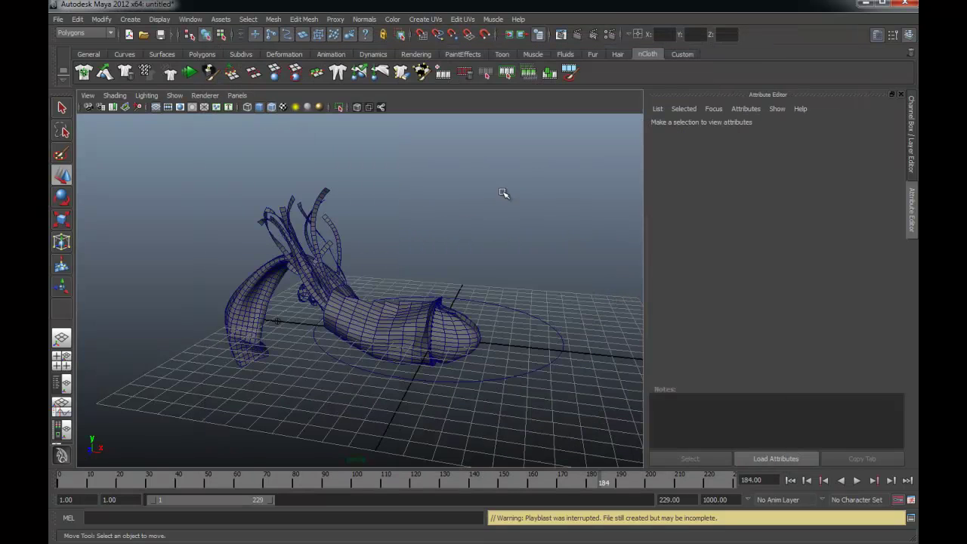
click(467, 325)
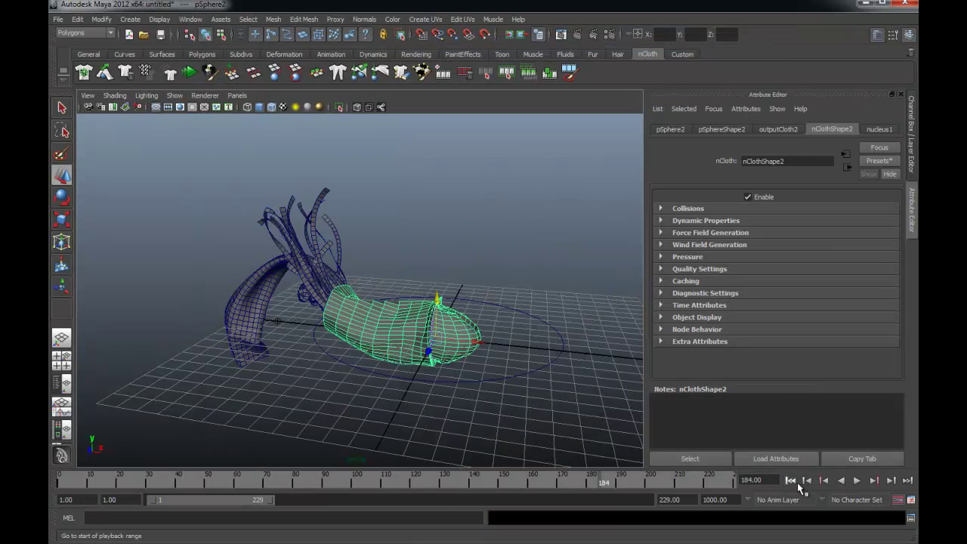
- At frame 1, lower the capsule nClothShape2 Stretch Resistance from 20 to 2
click(790, 480)
click(492, 268)
click(464, 325)
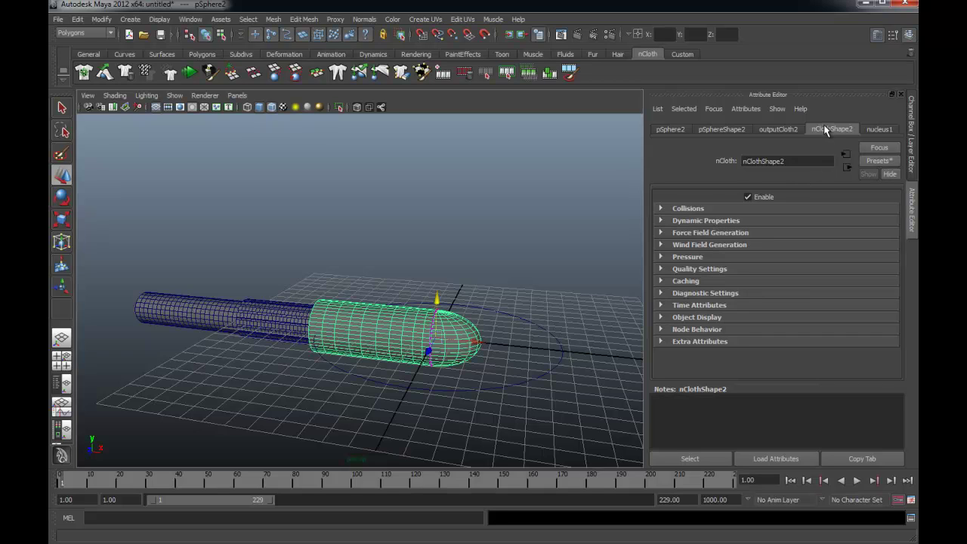
click(709, 220)
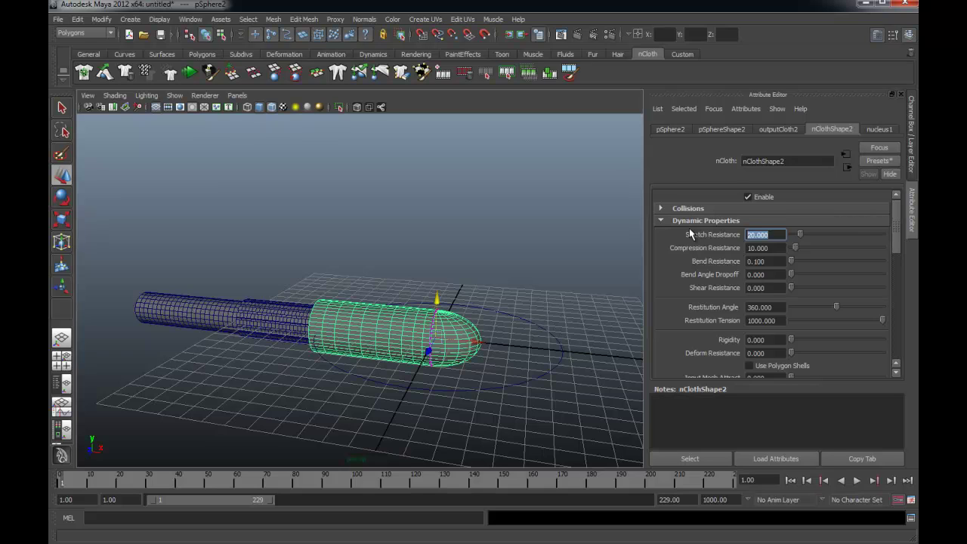
text(2)
key(Return)
click(266, 305)
click(770, 234)
click(538, 253)
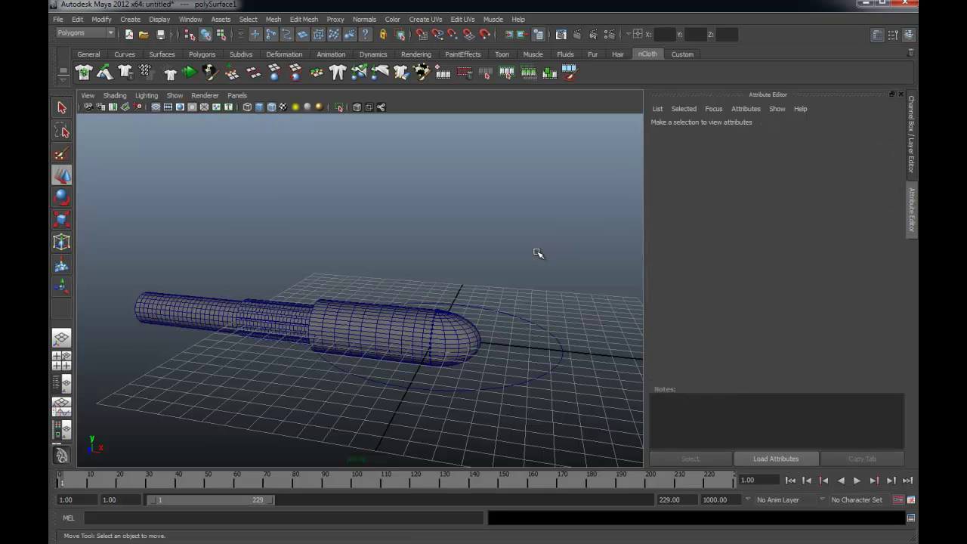
- Playblast the softer cloth through frame 229 over playblast.avi, review it, and rewind to frame 1
right_click(586, 492)
click(598, 481)
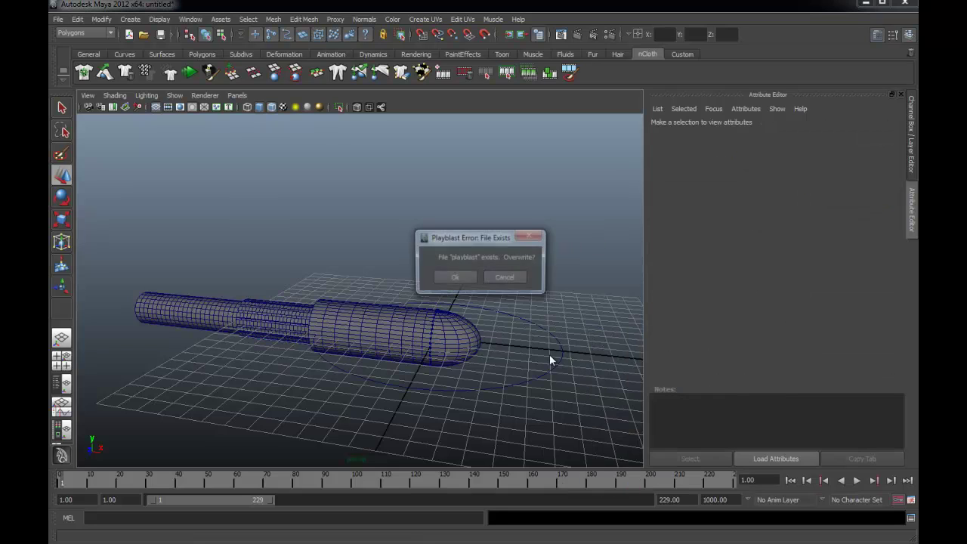
click(458, 274)
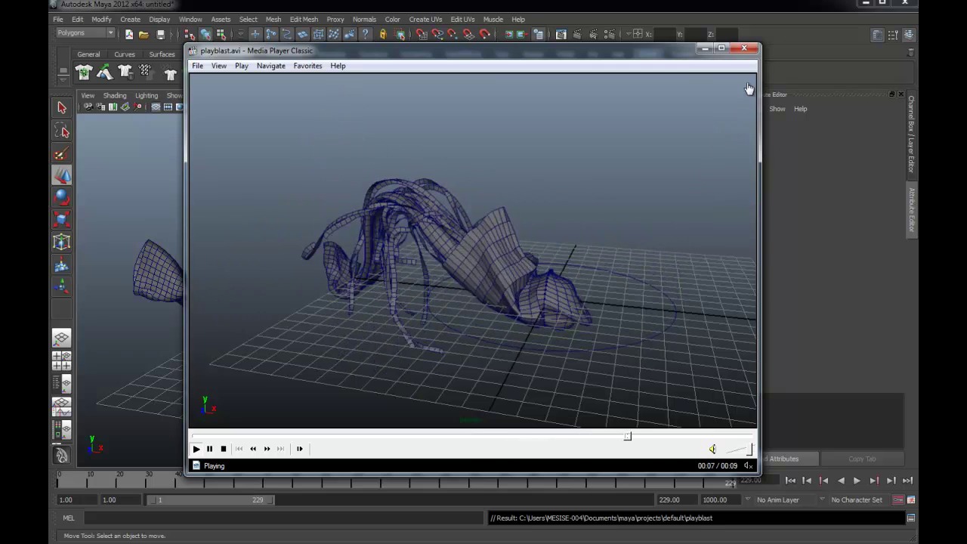
click(744, 48)
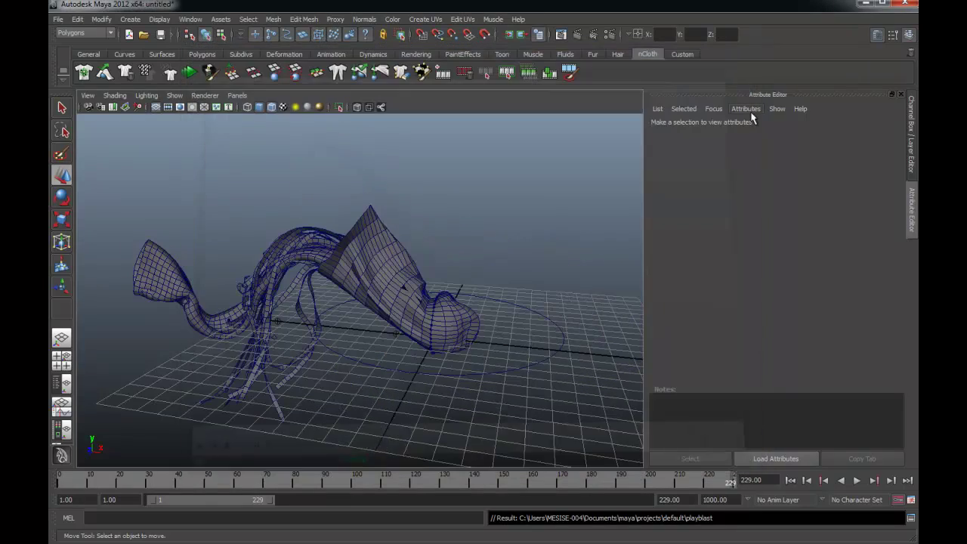
click(790, 480)
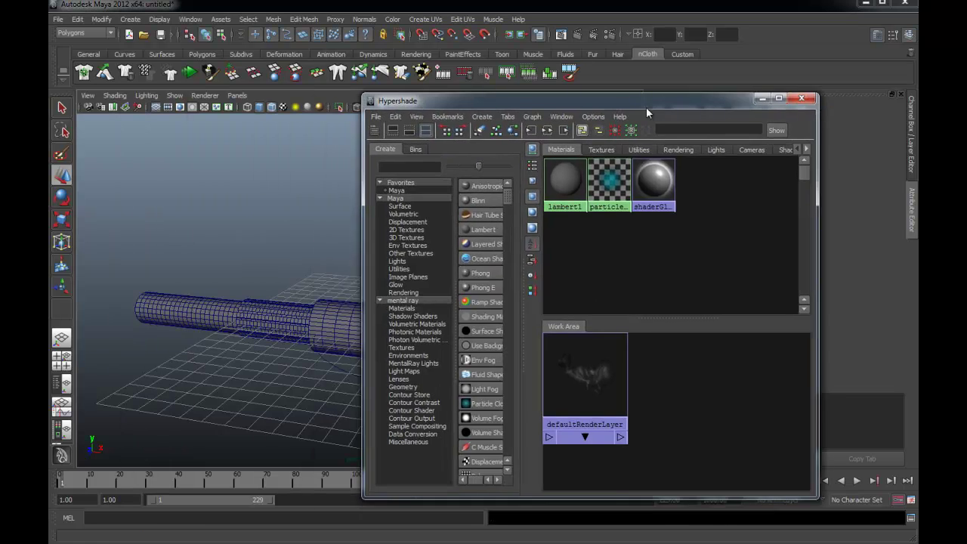
- Create a Blinn material in Hypershade with Transparency pushed almost to white
drag(646, 107, 812, 108)
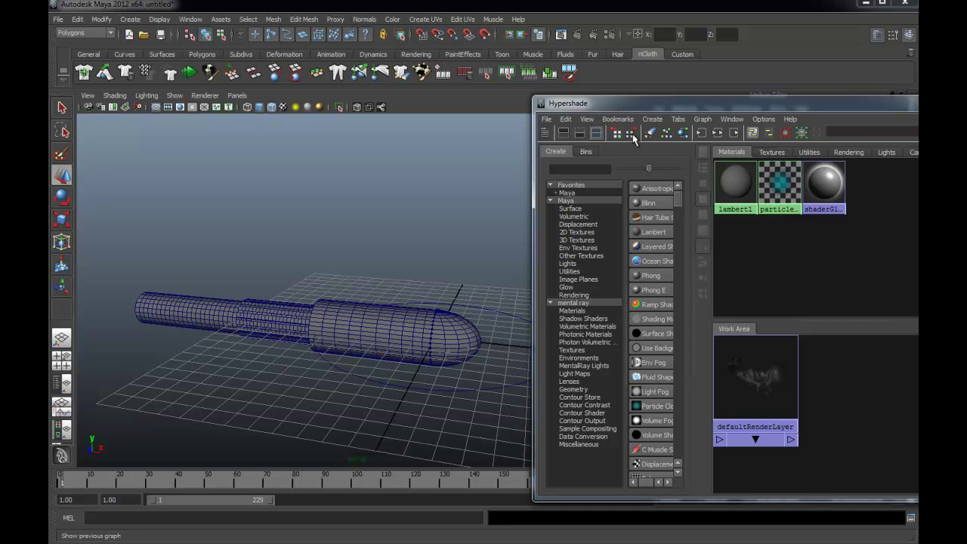
click(191, 19)
mouse_move(217, 48)
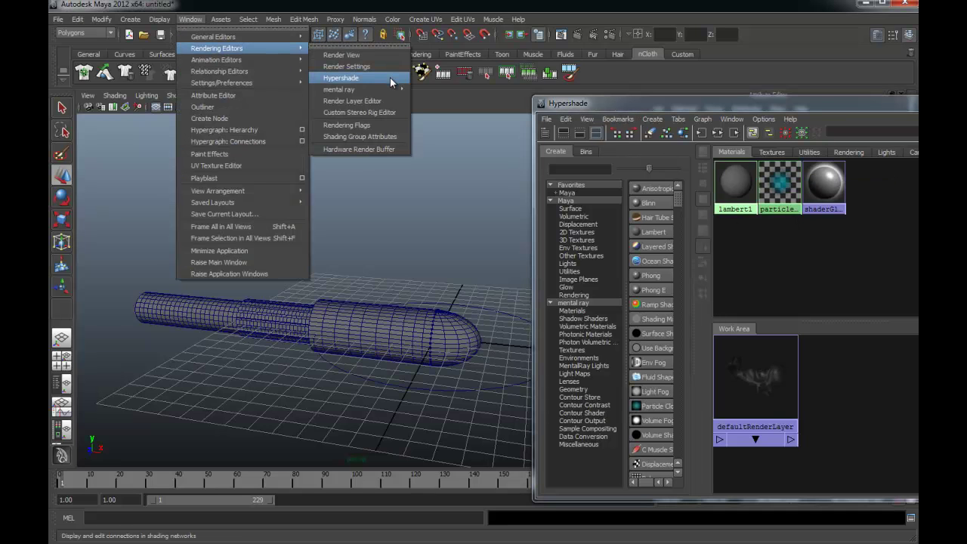
click(653, 98)
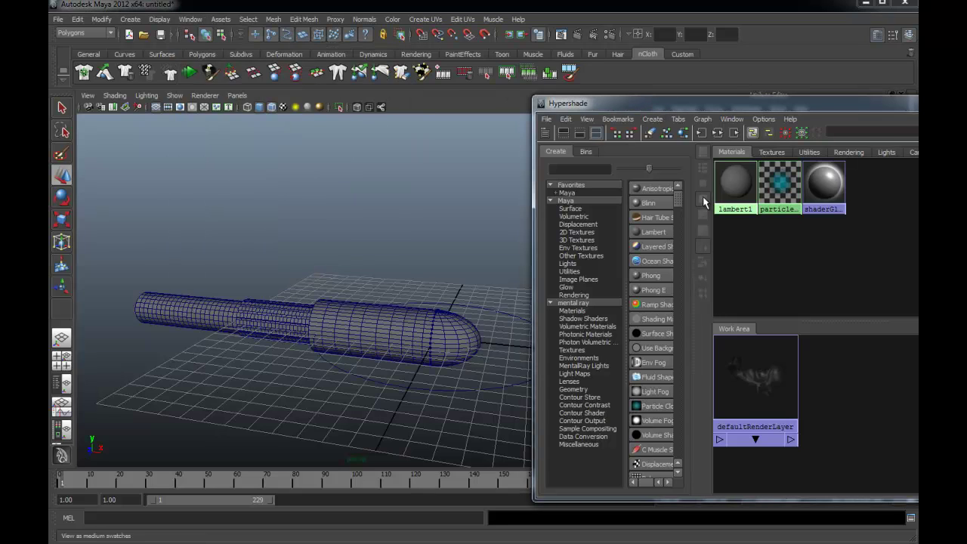
drag(693, 194, 739, 192)
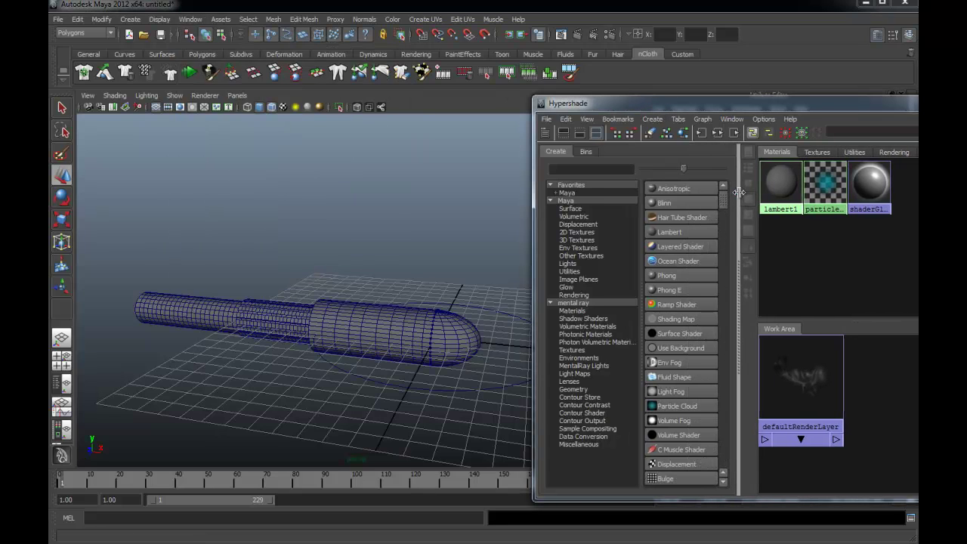
click(669, 204)
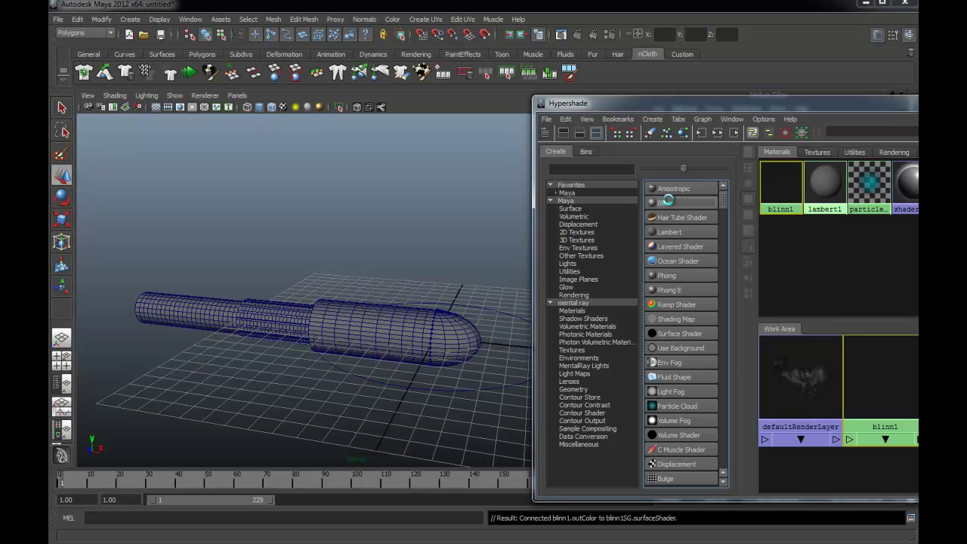
mouse_move(777, 106)
mouse_down()
mouse_move(246, 86)
mouse_move(269, 69)
mouse_up()
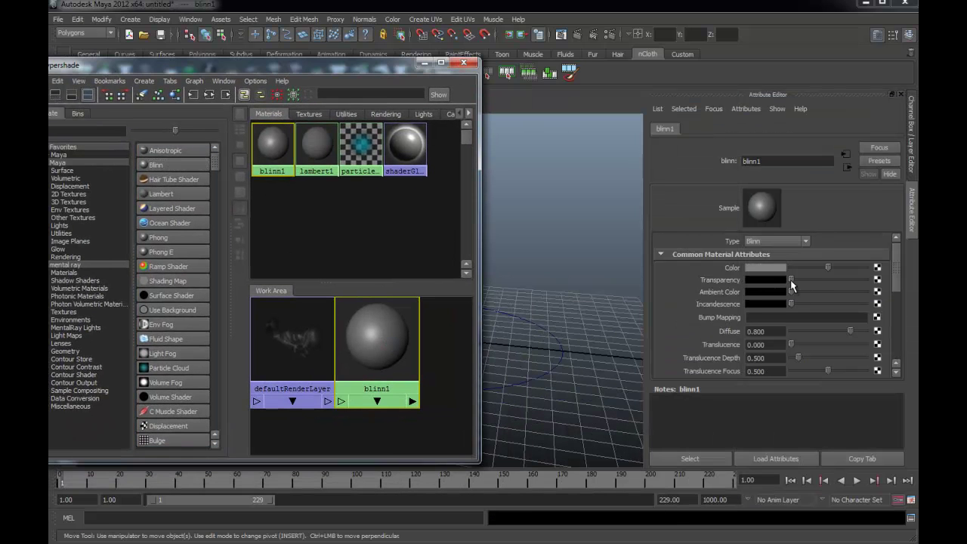
drag(791, 280, 852, 279)
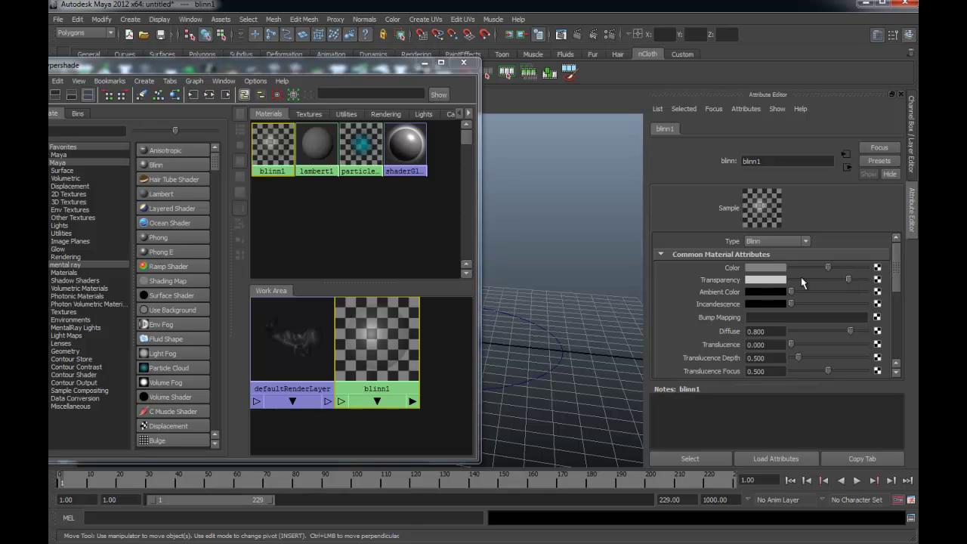
- Select the pSphere1 cloth capsule in the viewport
drag(342, 68, 169, 72)
mouse_move(389, 252)
alt+mouse_down()
mouse_move(427, 264)
mouse_move(367, 317)
alt+mouse_up()
click(358, 316)
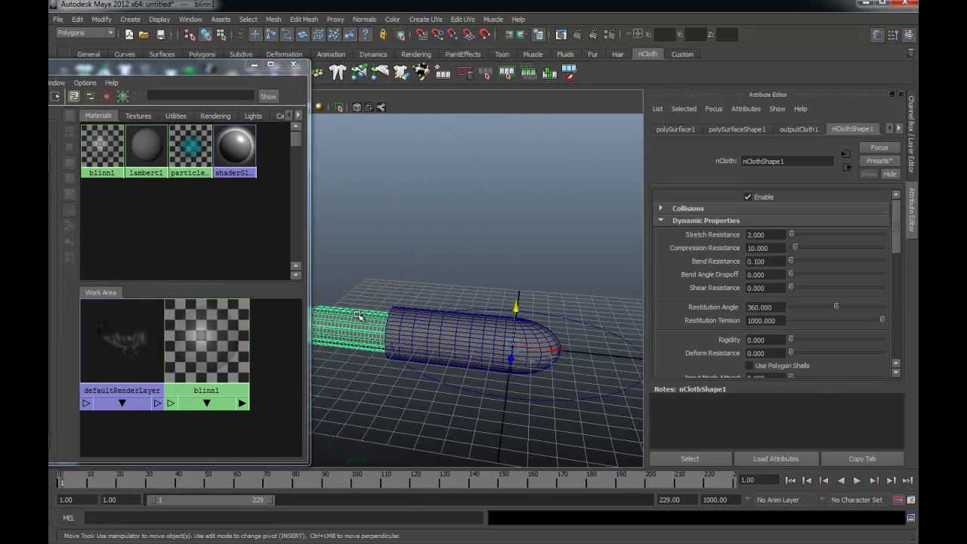
click(441, 326)
alt+drag(440, 327, 434, 310)
alt+right_drag(434, 310, 416, 293)
click(435, 294)
alt+middle_drag(435, 305, 496, 316)
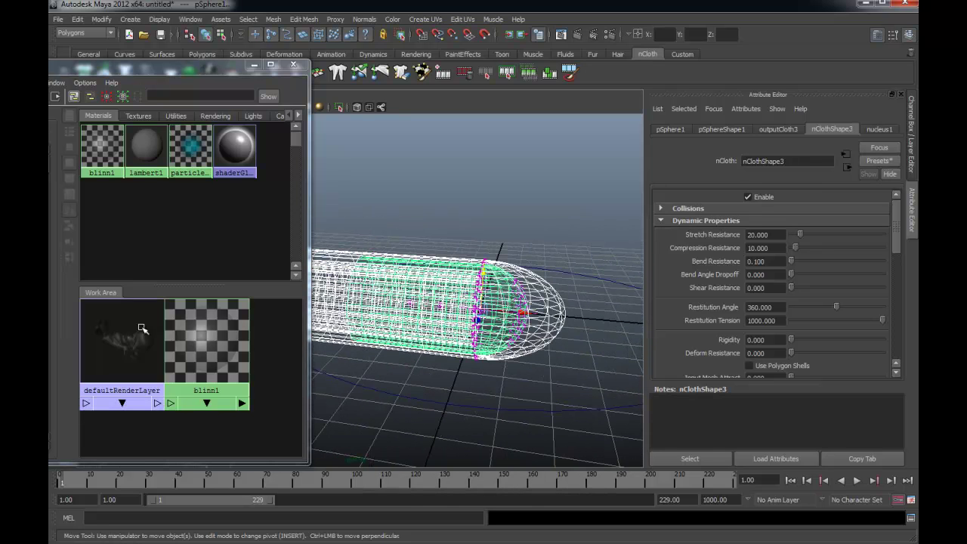
- Assign blinn1 to the selected capsule, close Hypershade, and deselect
right_click(194, 338)
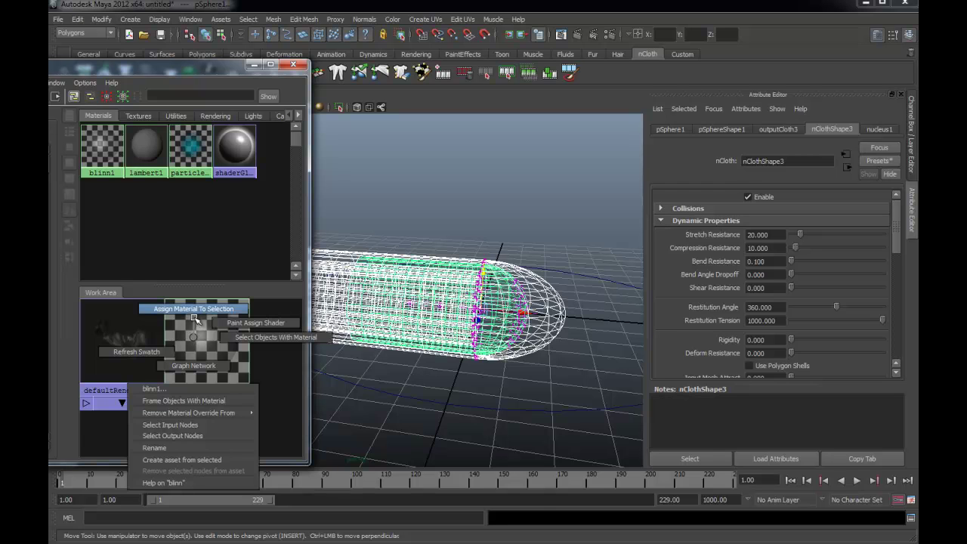
click(195, 309)
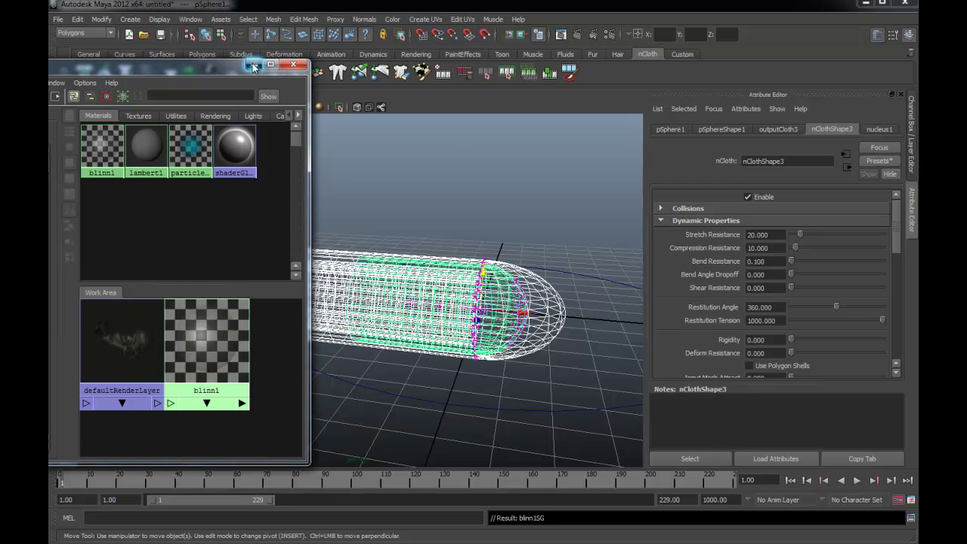
click(253, 66)
click(453, 156)
mouse_move(477, 225)
alt+mouse_down()
mouse_move(556, 224)
mouse_move(406, 220)
mouse_move(468, 248)
mouse_move(458, 242)
alt+mouse_up()
mouse_move(458, 242)
alt+middle_down()
mouse_move(453, 264)
mouse_move(426, 259)
mouse_move(424, 268)
alt+middle_up()
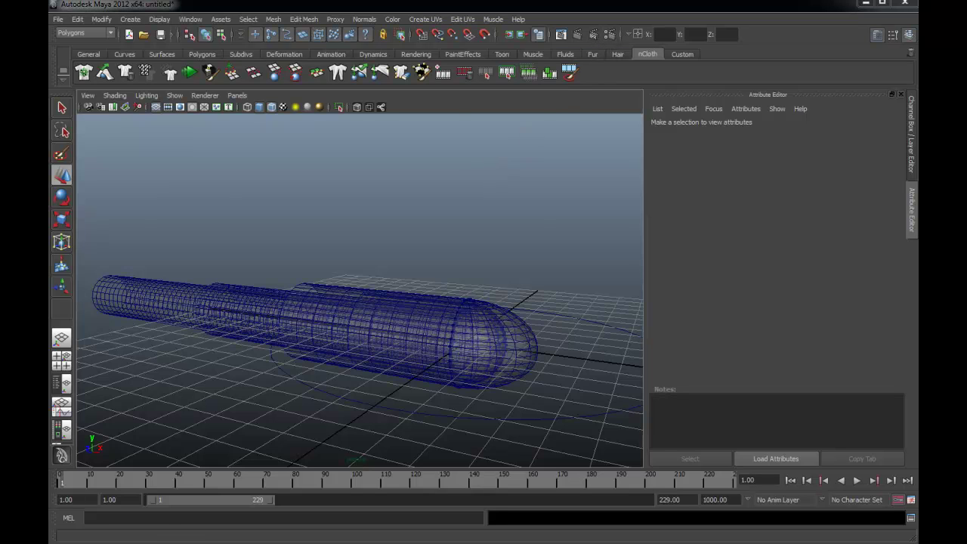
- Set Maya Software render quality to Production quality with Raytracing enabled
click(594, 34)
drag(402, 56, 411, 56)
click(365, 118)
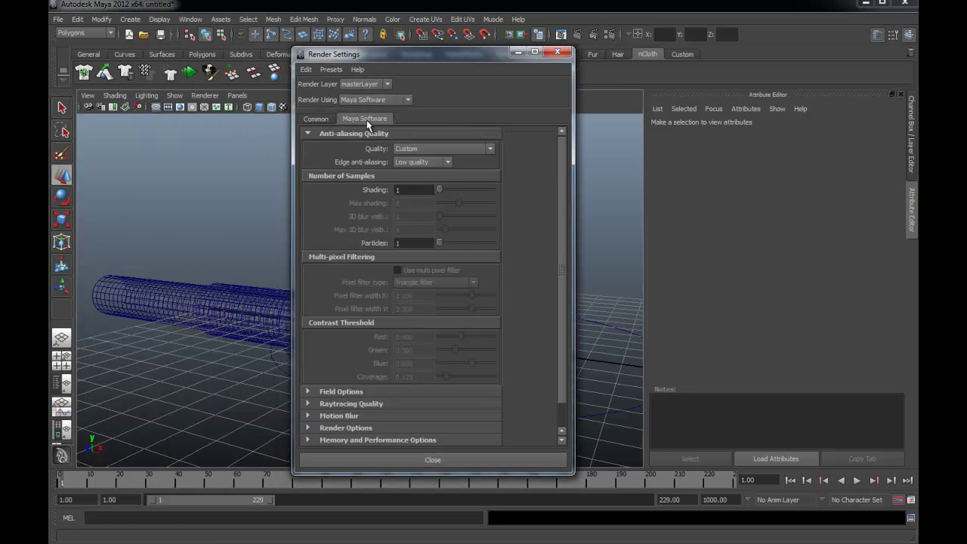
click(446, 148)
click(445, 185)
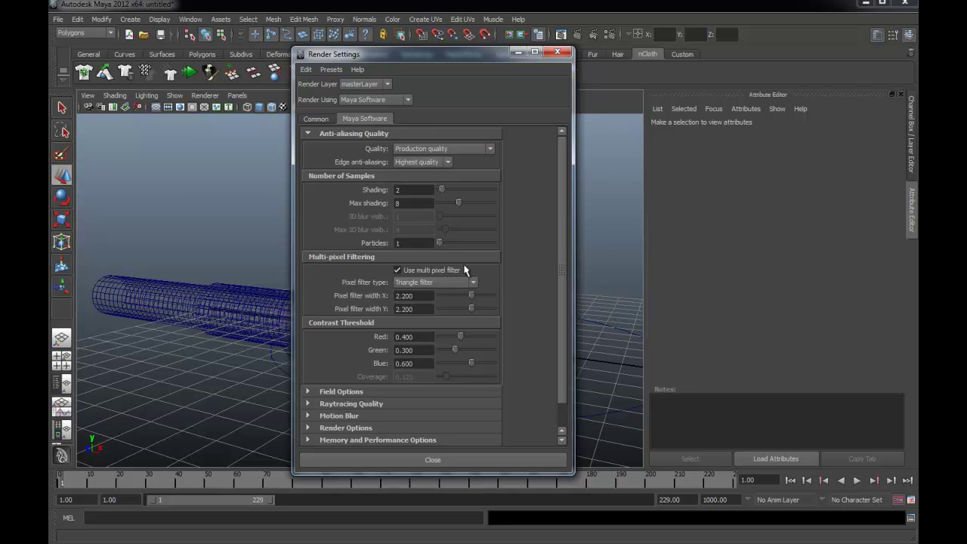
click(366, 404)
click(395, 417)
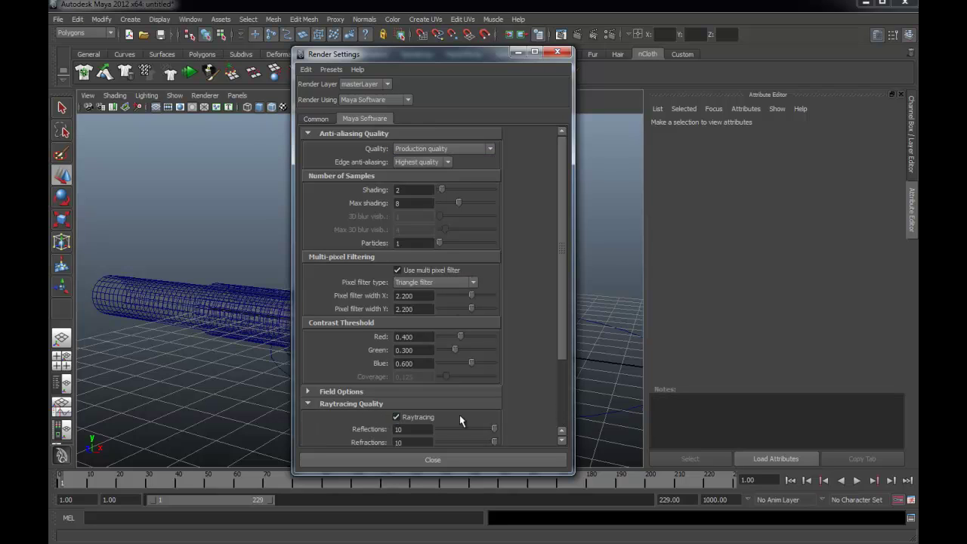
drag(566, 319, 569, 394)
click(445, 459)
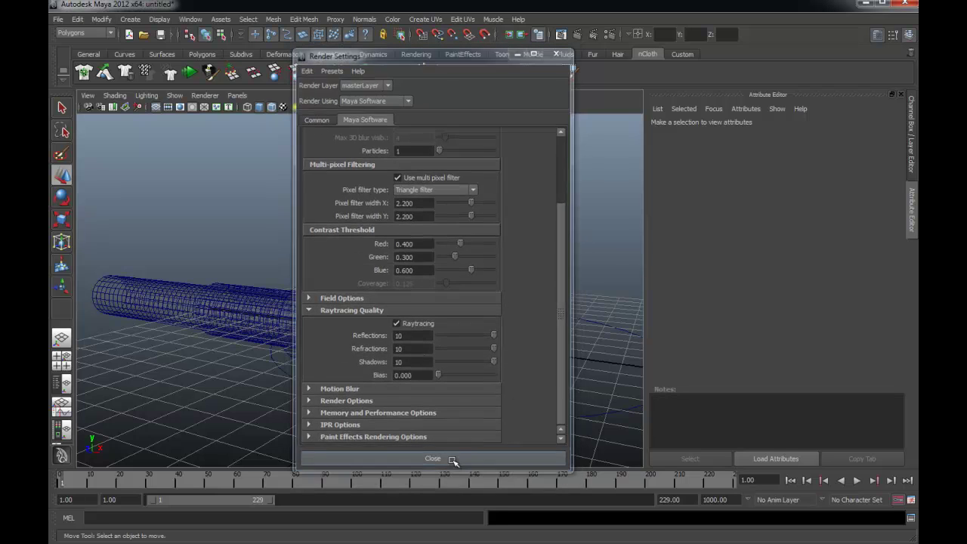
- Render a test of the current frame, then close the Render View
alt+right_drag(298, 275, 393, 264)
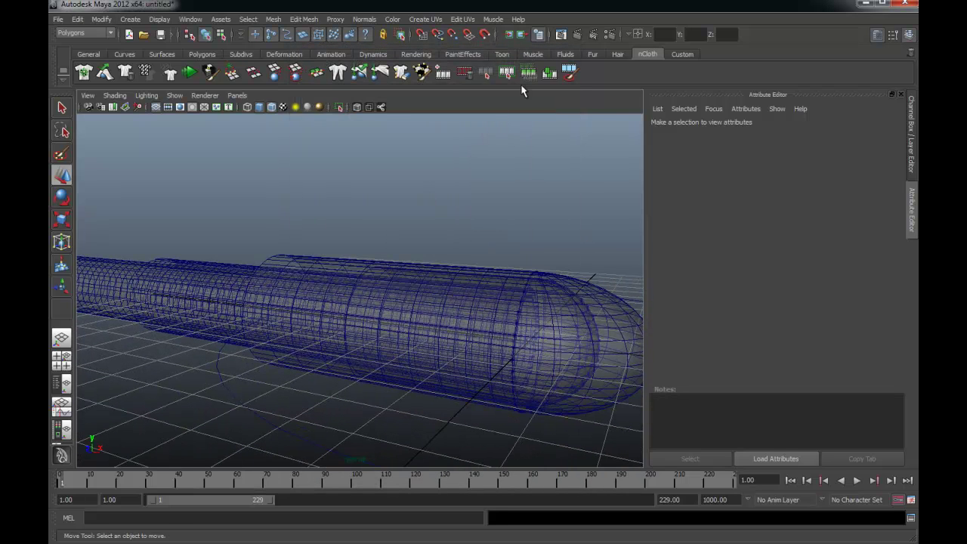
click(579, 34)
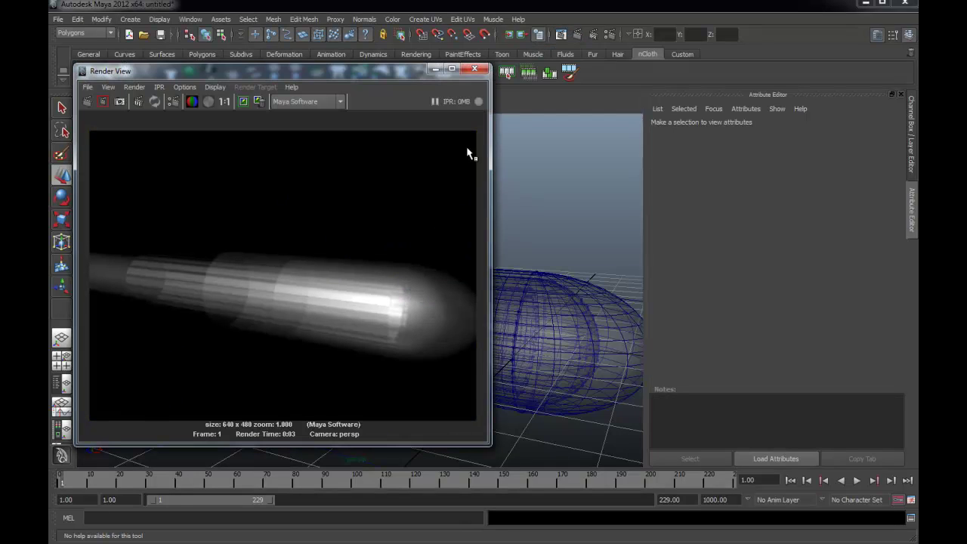
click(476, 71)
alt+drag(371, 240, 343, 256)
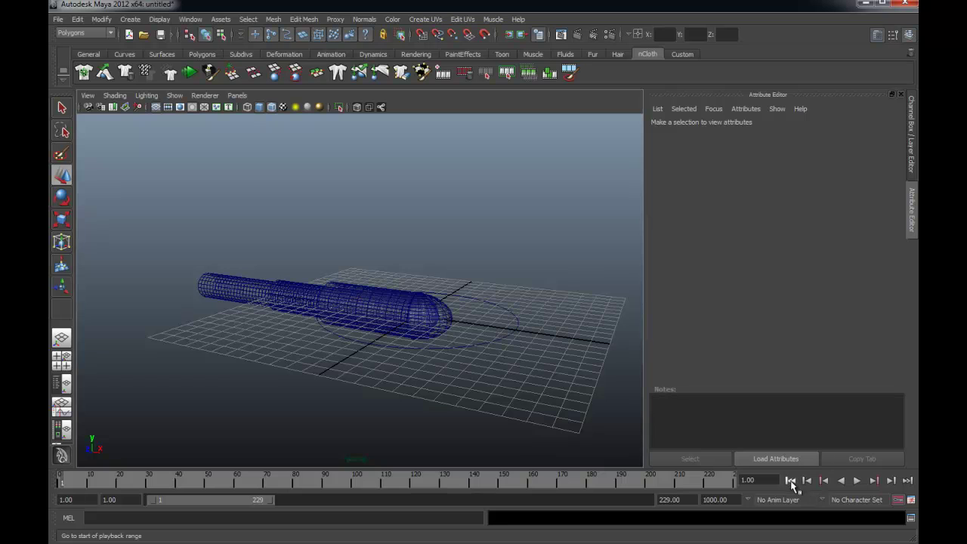
- Play the simulation, playblast over the old file stopping at frame 91, and pause the video
click(856, 480)
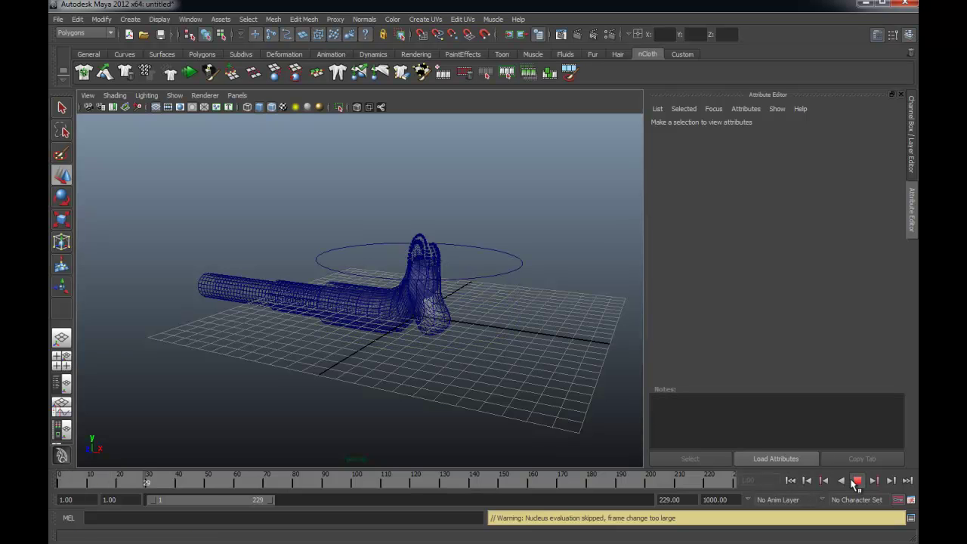
alt+drag(351, 283, 330, 292)
alt+right_drag(330, 291, 423, 319)
right_click(465, 480)
click(492, 466)
click(459, 279)
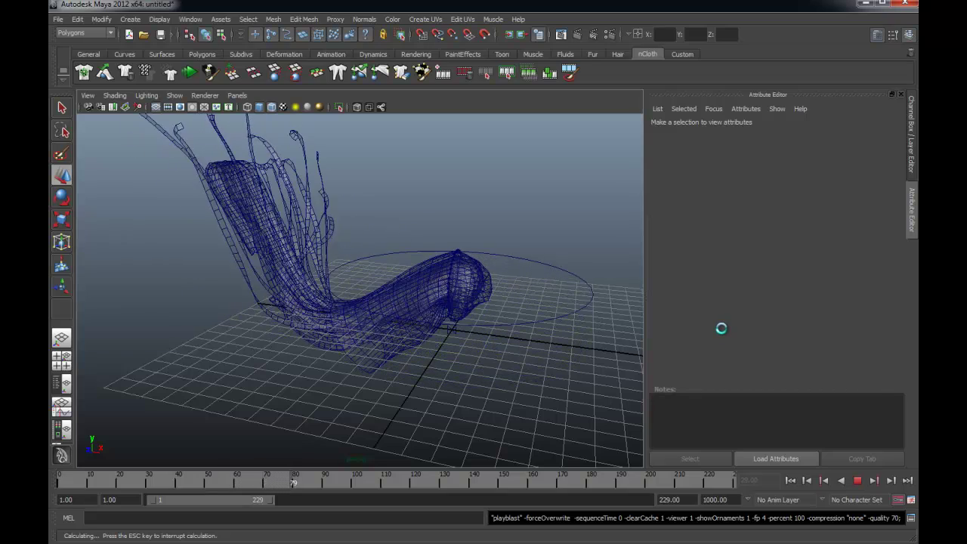
key(Escape)
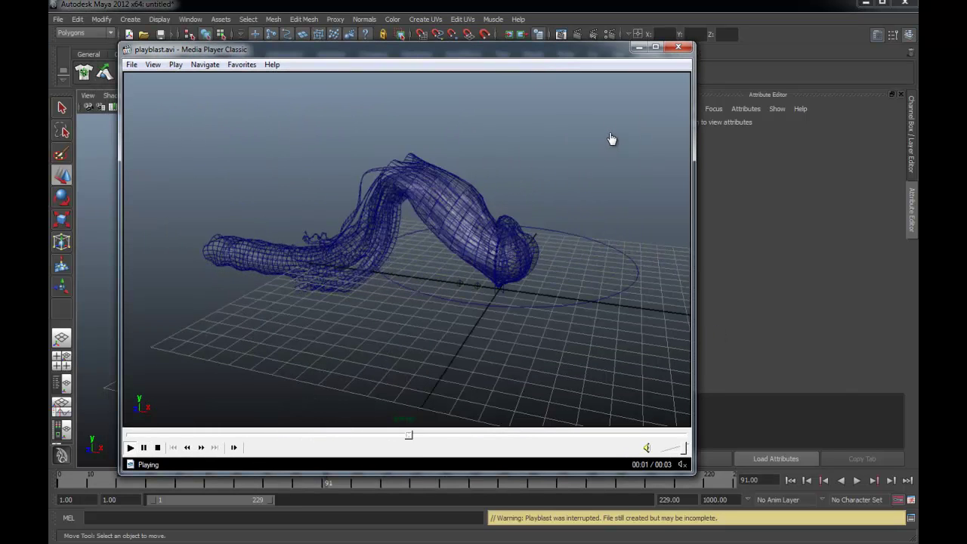
click(175, 145)
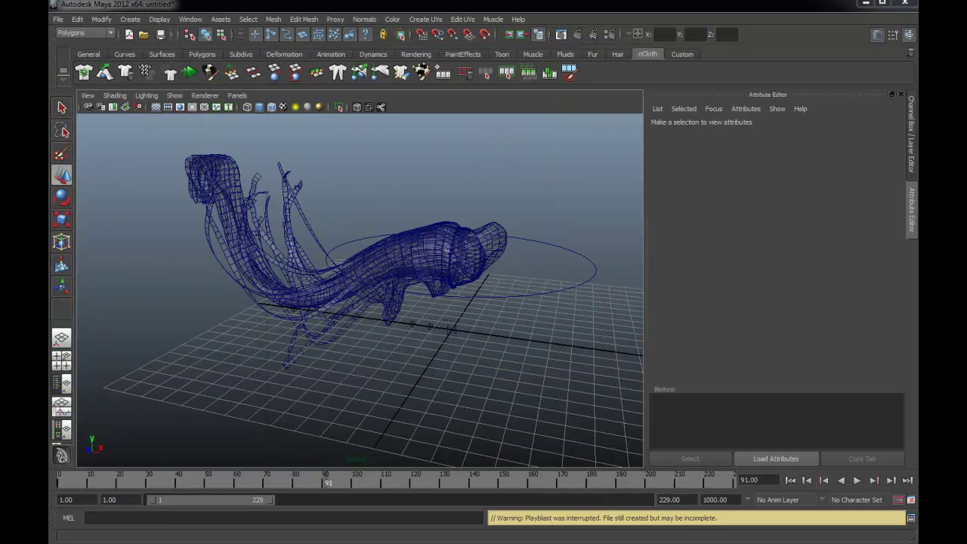
click(577, 34)
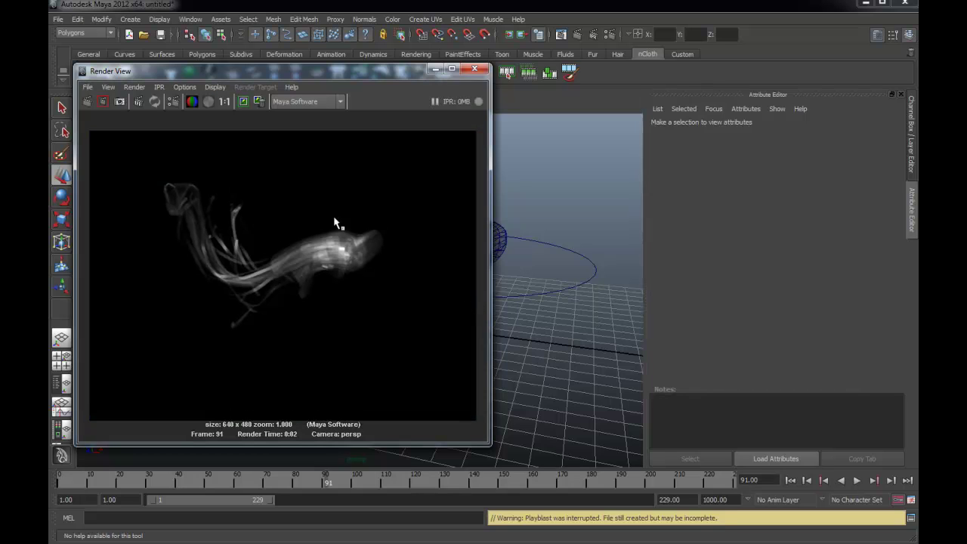
mouse_move(394, 71)
mouse_down()
mouse_move(573, 79)
mouse_move(223, 84)
mouse_up()
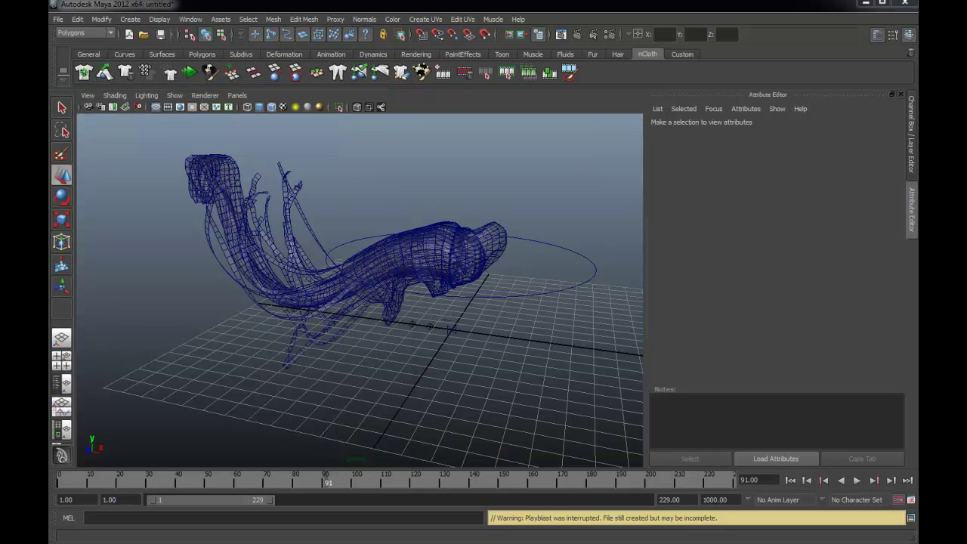
scroll(285, 340, down, 2)
scroll(382, 360, down, 2)
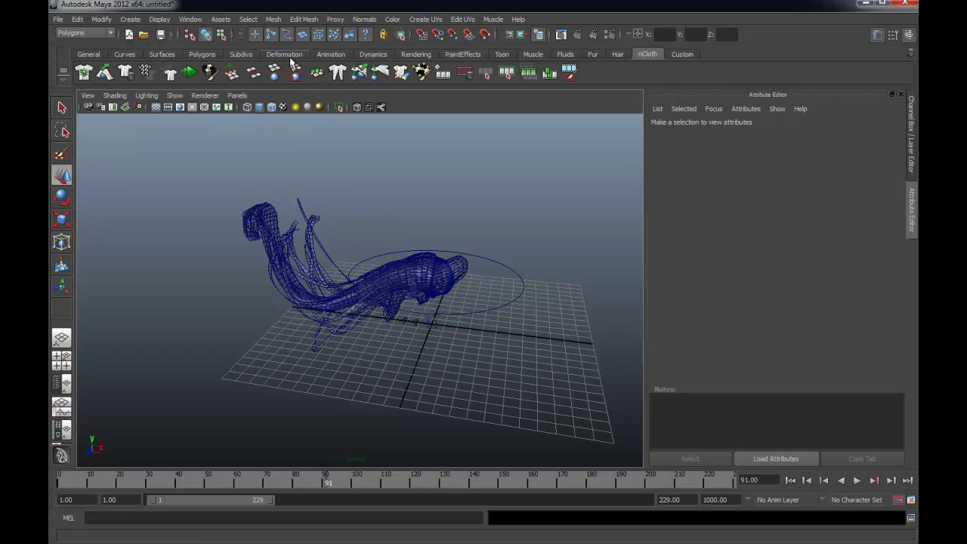
- Create a directional light from the Rendering shelf, move it and enlarge its icon
click(415, 55)
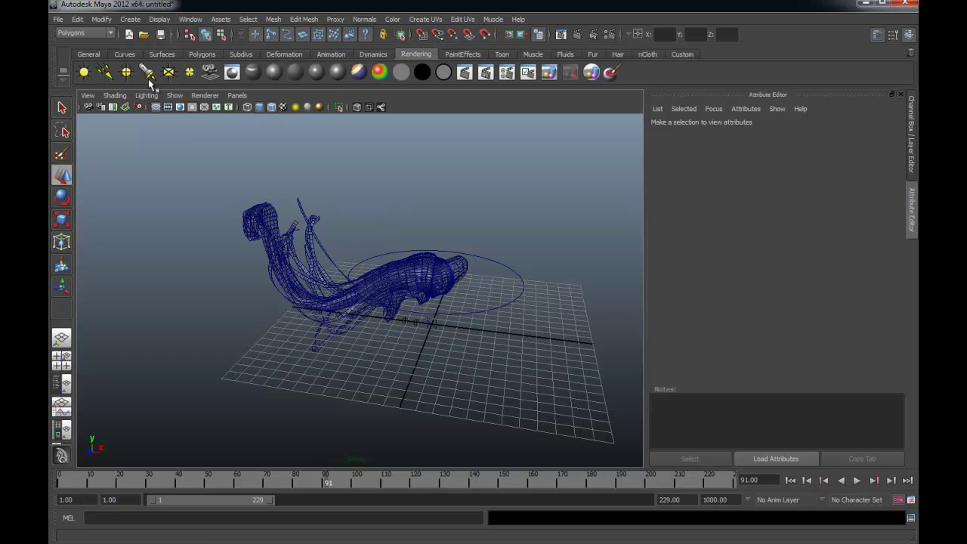
click(106, 72)
alt+drag(539, 352, 566, 352)
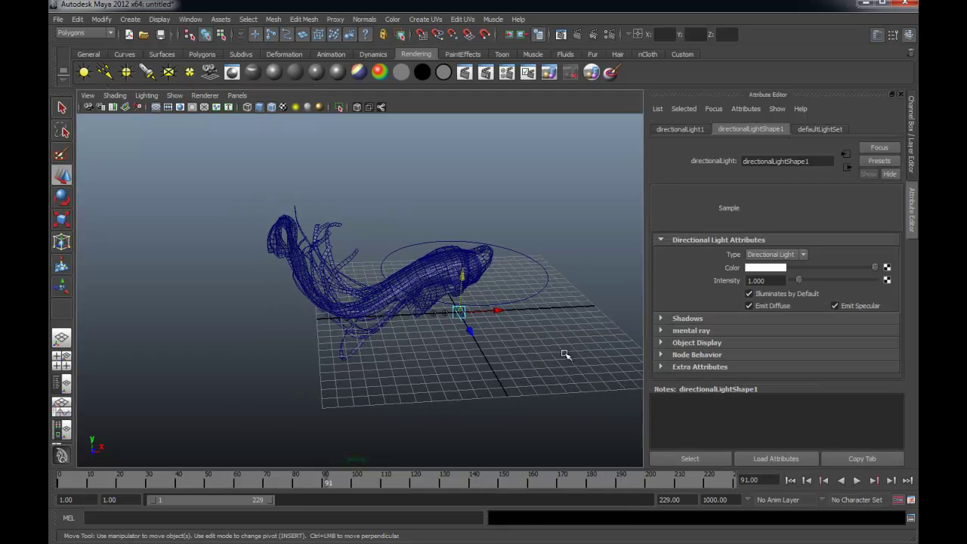
mouse_move(471, 336)
mouse_down()
mouse_move(540, 458)
mouse_move(380, 312)
mouse_up()
key(r)
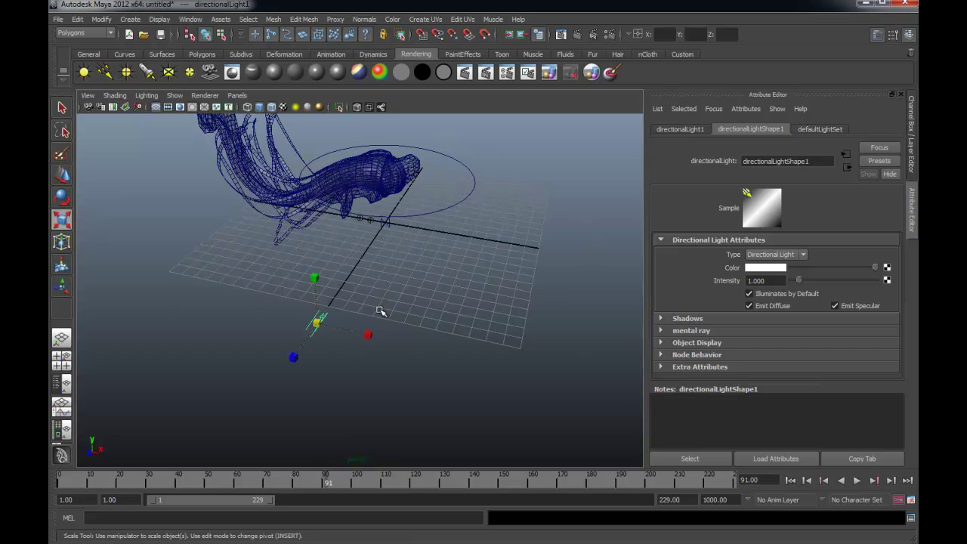
mouse_move(319, 323)
mouse_down()
mouse_move(385, 328)
mouse_move(337, 318)
mouse_move(376, 357)
mouse_move(356, 388)
mouse_move(365, 382)
mouse_up()
key(e)
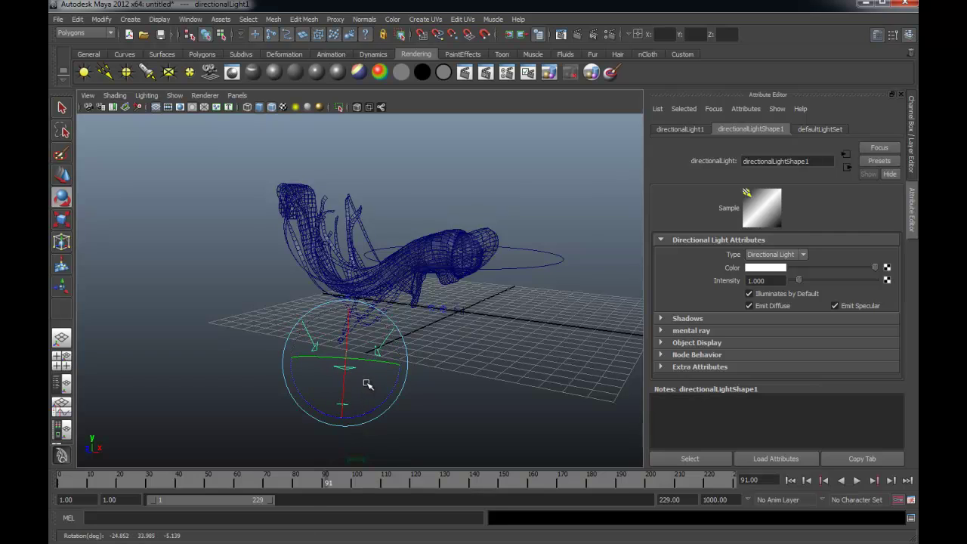
- Raise directionalLight1 above the tube and rotate it to aim down at the cloth
key(w)
drag(350, 340, 350, 210)
drag(377, 242, 501, 253)
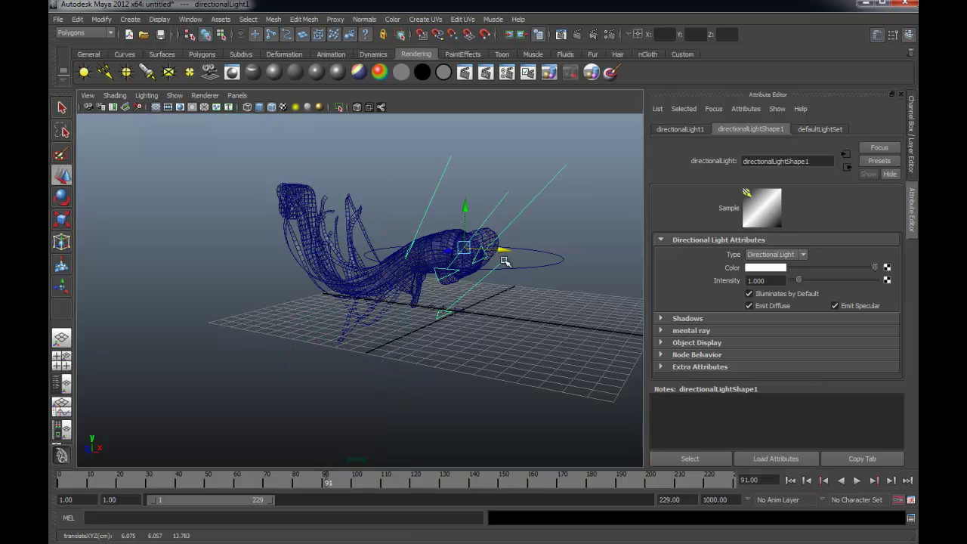
click(468, 140)
key(ctrl+z)
mouse_move(473, 208)
mouse_down()
mouse_move(462, 139)
mouse_move(459, 256)
mouse_move(471, 226)
mouse_move(399, 249)
mouse_move(380, 237)
mouse_move(417, 288)
mouse_move(381, 269)
mouse_up()
key(e)
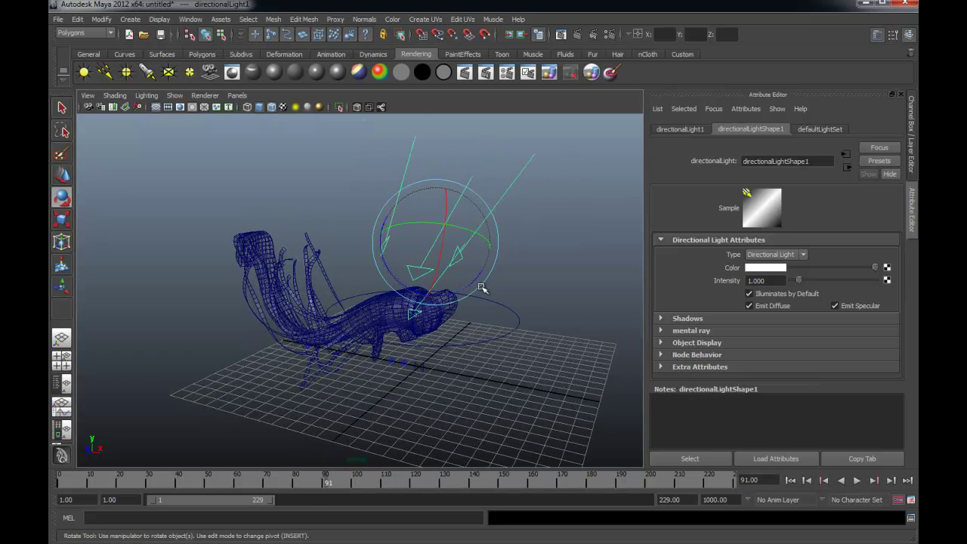
click(762, 269)
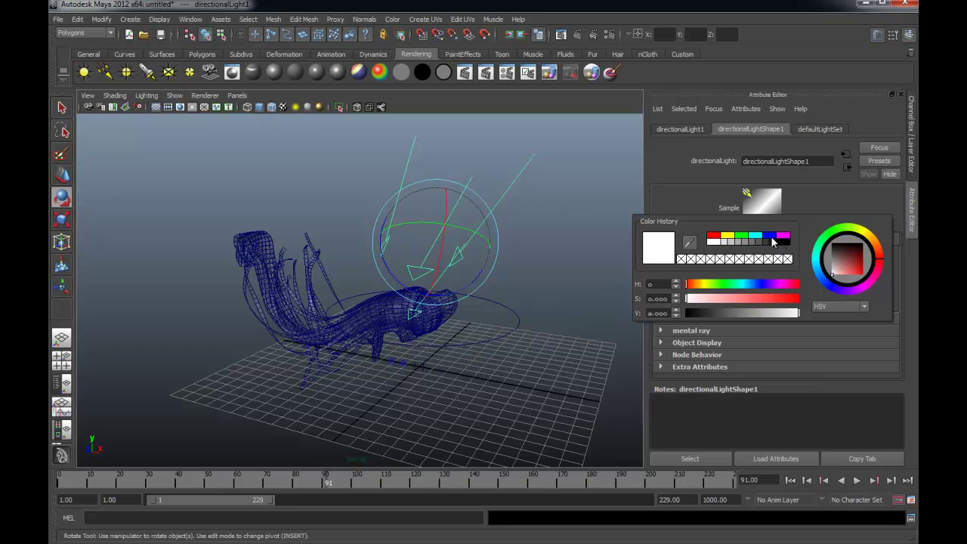
- Colour the light pale lavender-blue and enable depth map shadows with Filter Size 10
click(767, 235)
drag(838, 272, 849, 283)
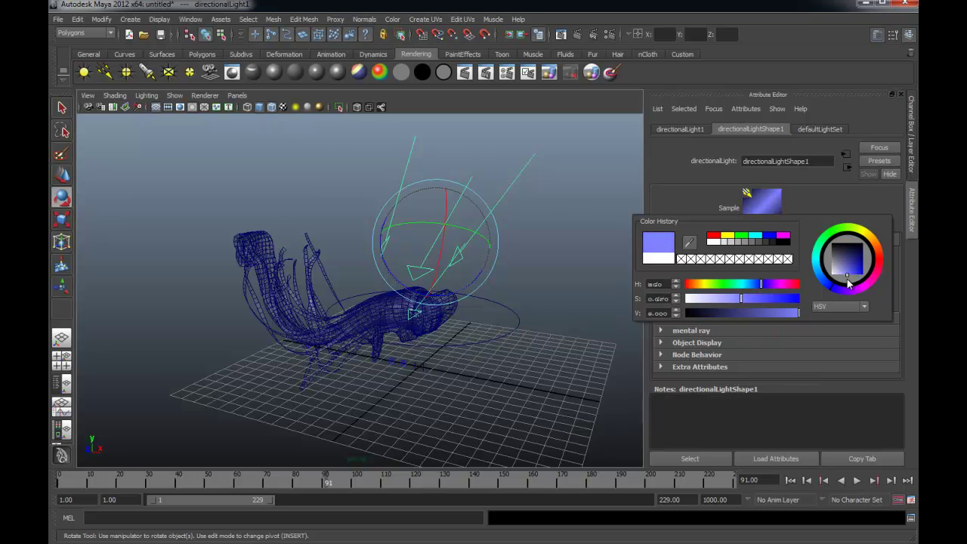
click(509, 284)
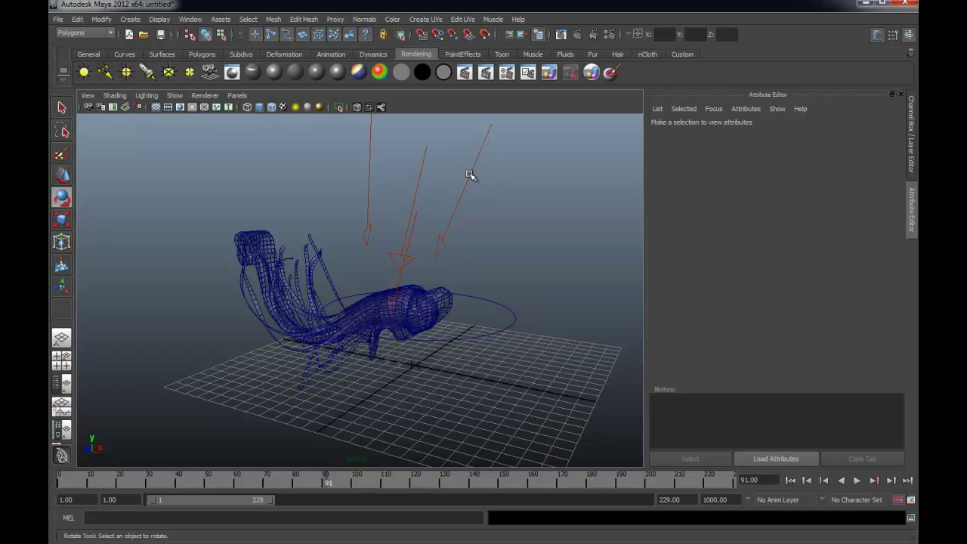
click(422, 155)
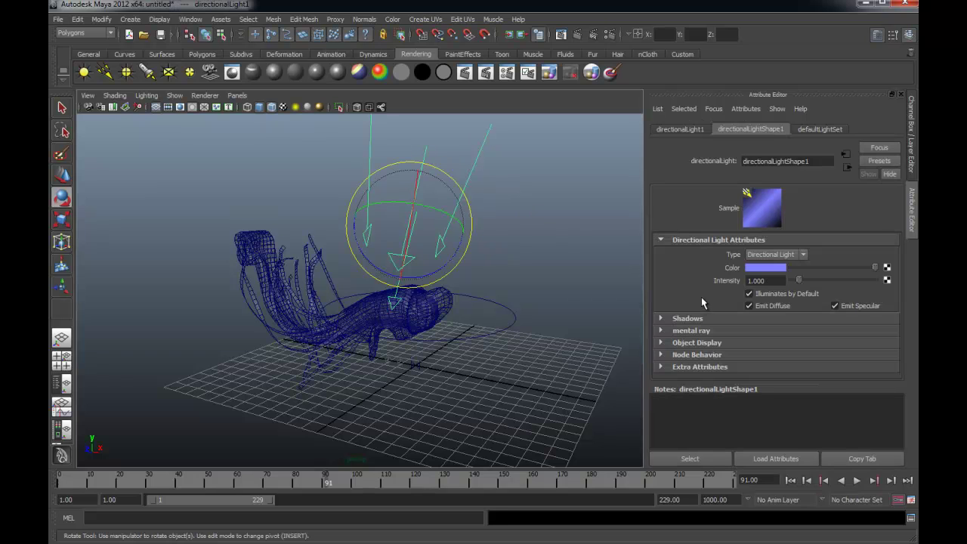
click(660, 319)
scroll(760, 341, down, 1)
scroll(761, 341, down, 2)
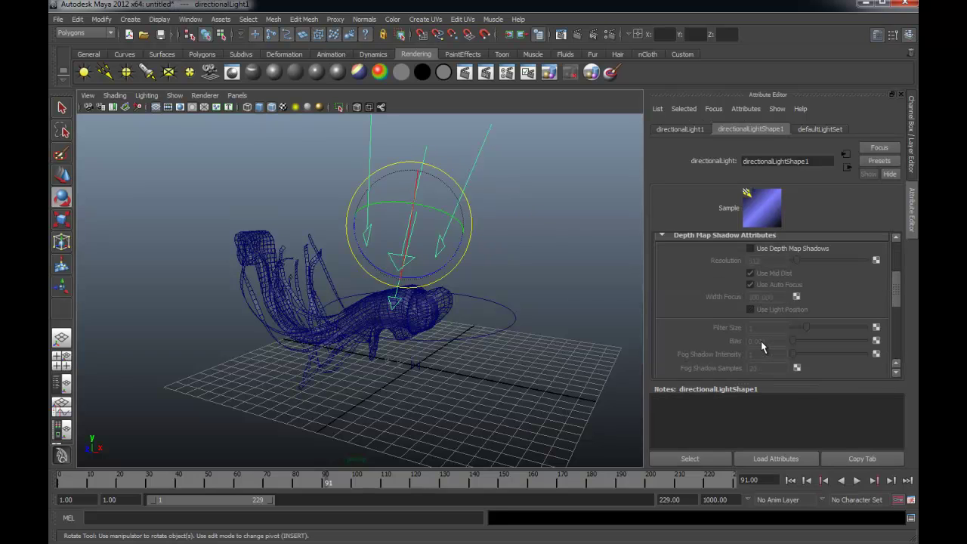
click(750, 249)
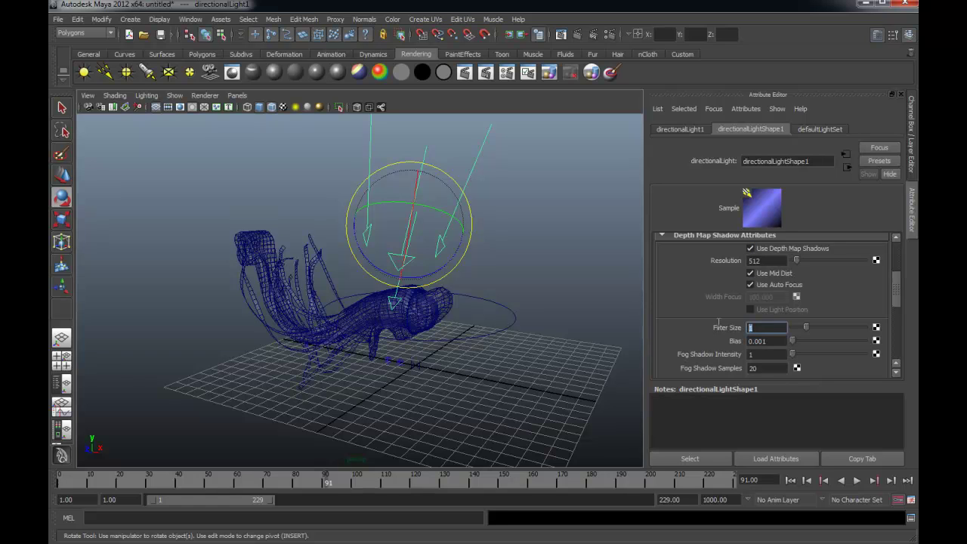
click(760, 330)
text(0)
click(495, 206)
click(443, 177)
alt+drag(443, 177, 458, 201)
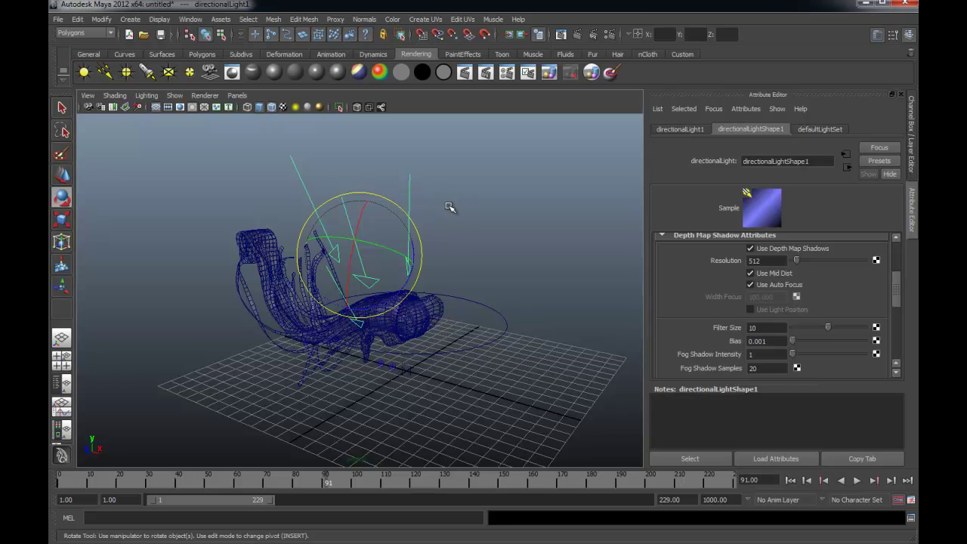
- Duplicate the blue light and move and rotate the copy to aim from another side
key(ctrl+d)
key(w)
mouse_move(338, 260)
mouse_down()
mouse_move(534, 187)
mouse_move(497, 201)
mouse_move(417, 201)
mouse_move(470, 183)
mouse_move(489, 196)
mouse_up()
key(e)
mouse_move(389, 248)
mouse_down()
mouse_move(295, 261)
mouse_move(281, 290)
mouse_up()
key(r)
key(e)
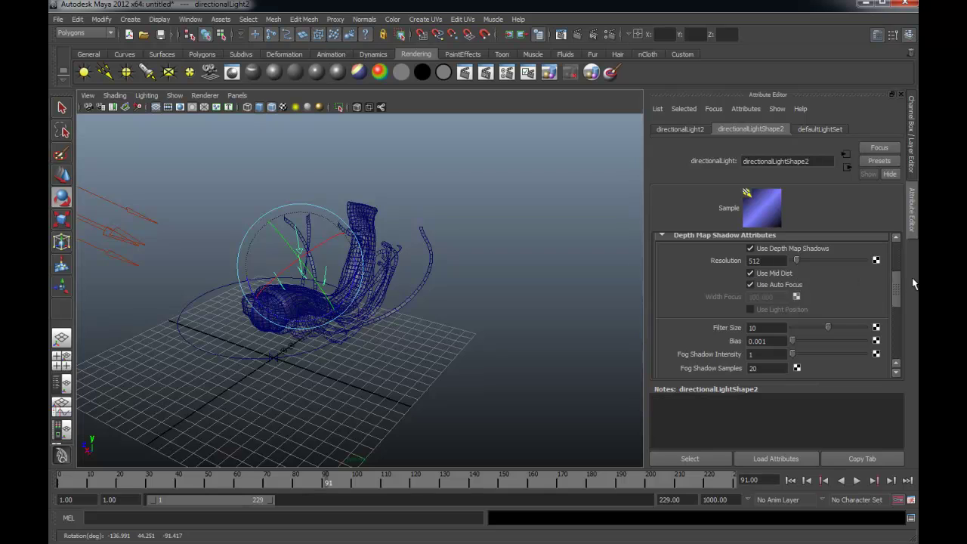
scroll(831, 302, up, 5)
- Set directionalLight2's Intensity to 0.5 and adjust its direction
double_click(755, 280)
text(0.5)
key(Return)
mouse_move(544, 285)
alt+mouse_down()
mouse_move(509, 285)
mouse_move(637, 277)
mouse_move(590, 296)
mouse_move(558, 290)
alt+mouse_up()
alt+drag(480, 329, 459, 328)
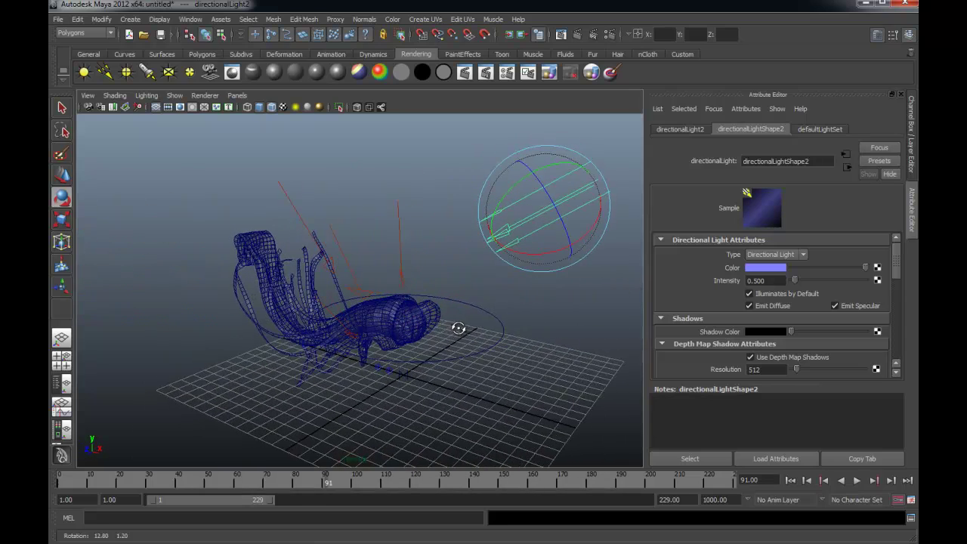
drag(551, 250, 554, 248)
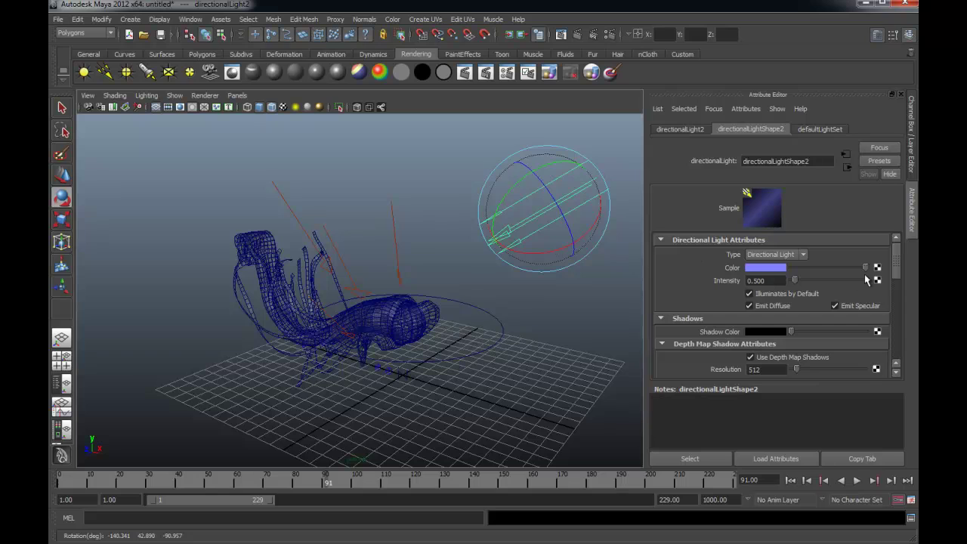
- Change directionalLight2's colour from lavender-blue to a light orange in the HSV colour picker
click(772, 272)
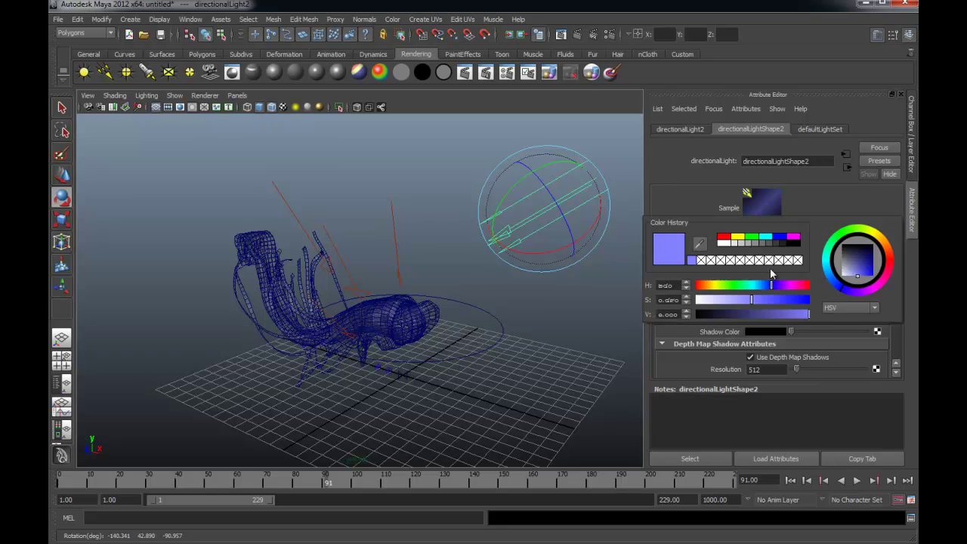
click(725, 241)
drag(878, 278, 854, 281)
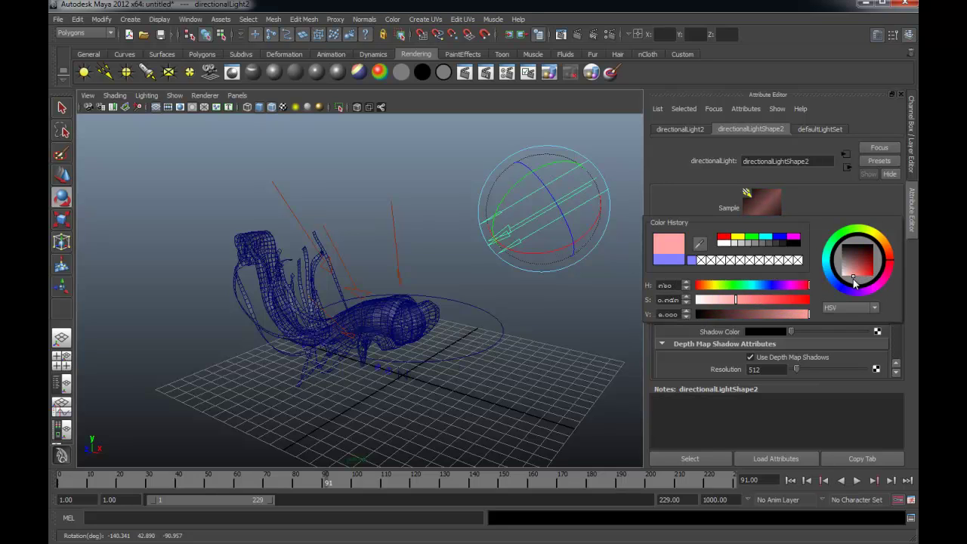
mouse_move(885, 251)
mouse_down()
mouse_move(861, 275)
mouse_move(869, 285)
mouse_up()
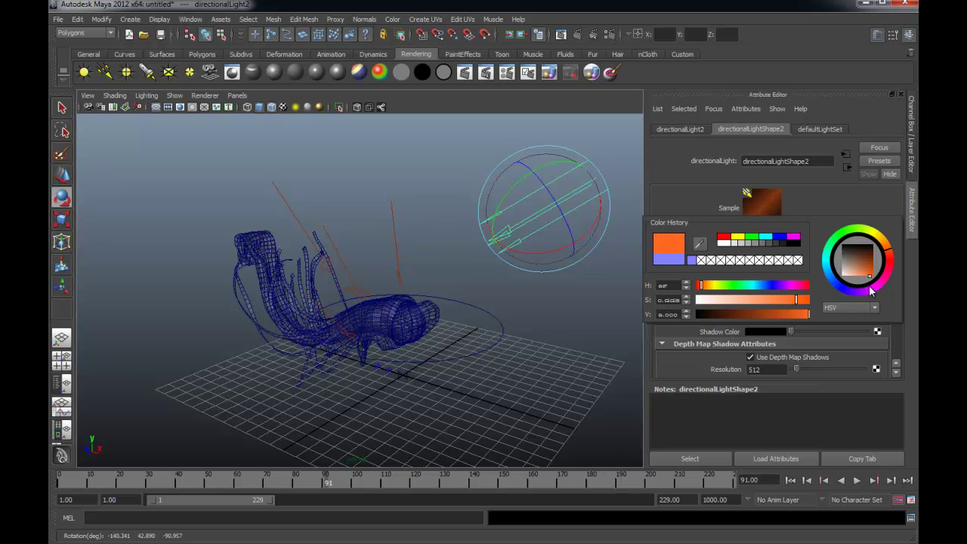
drag(870, 287, 864, 294)
click(521, 300)
mouse_move(520, 300)
alt+mouse_down()
mouse_move(572, 303)
mouse_move(542, 234)
mouse_move(509, 260)
alt+mouse_up()
click(533, 209)
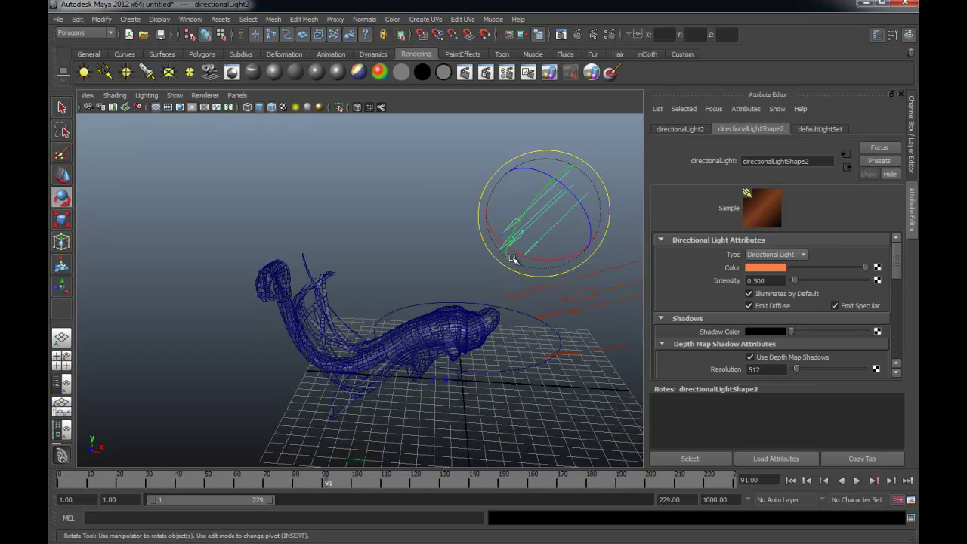
- Duplicate the orange light as directionalLight3 and rotate it to aim toward the tube
mouse_move(557, 209)
alt+mouse_down()
mouse_move(521, 200)
mouse_move(544, 213)
mouse_move(541, 223)
mouse_move(184, 227)
alt+mouse_up()
key(ctrl+d)
key(w)
key(e)
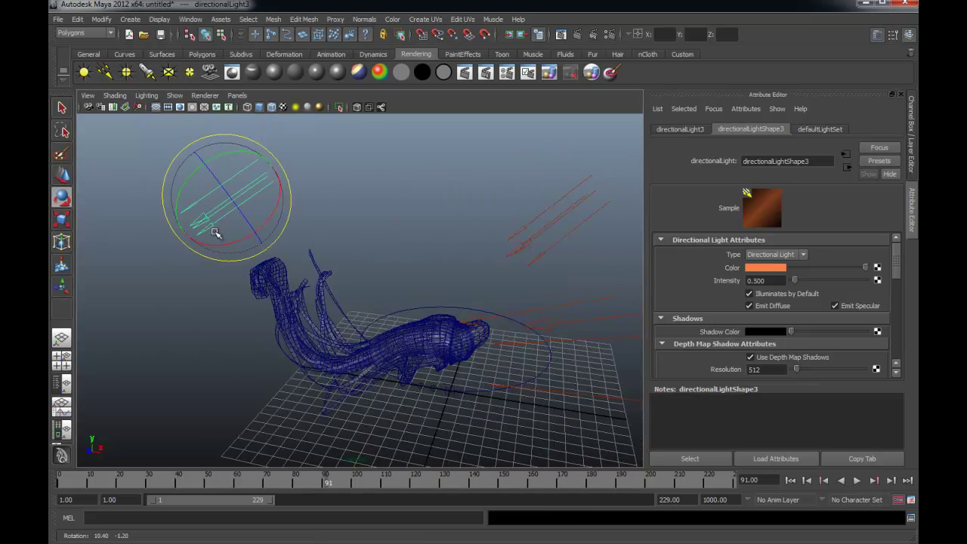
mouse_move(264, 231)
mouse_down()
mouse_move(348, 207)
mouse_move(317, 209)
mouse_move(378, 206)
mouse_move(442, 277)
mouse_up()
key(w)
- In the side view, raise directionalLight3 up and right and turn it diagonally
key(space)
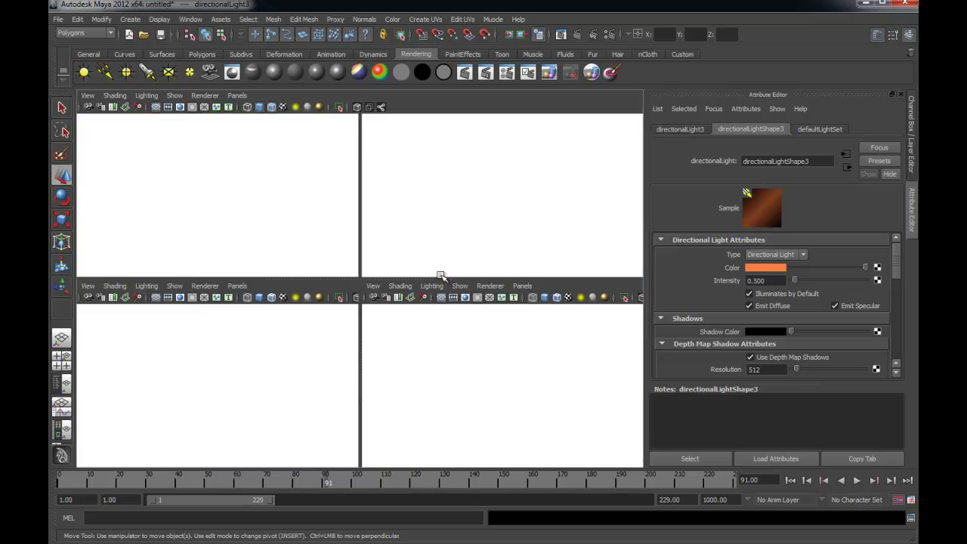
key(space)
alt+middle_drag(343, 299, 337, 287)
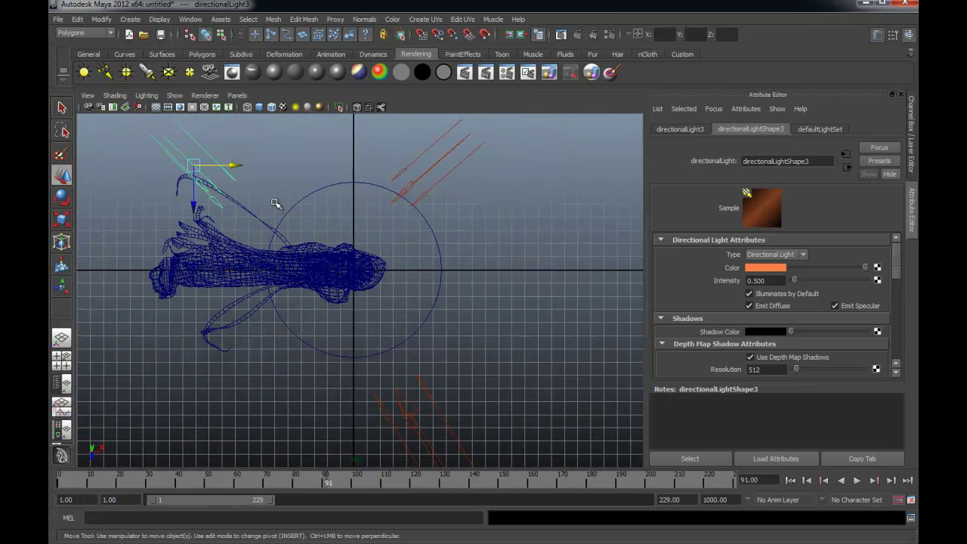
drag(193, 174, 216, 143)
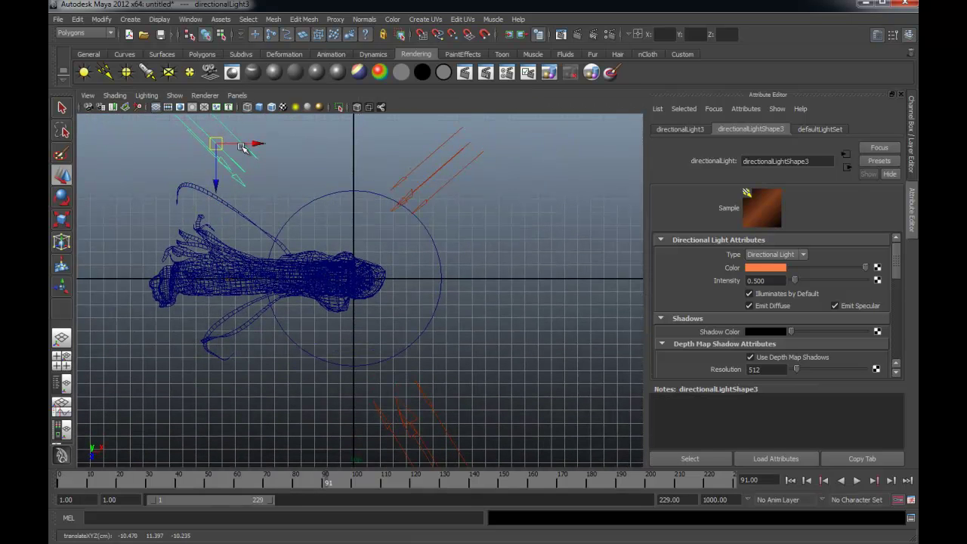
key(e)
mouse_move(269, 174)
mouse_down()
mouse_move(248, 181)
mouse_move(170, 123)
mouse_move(174, 134)
mouse_up()
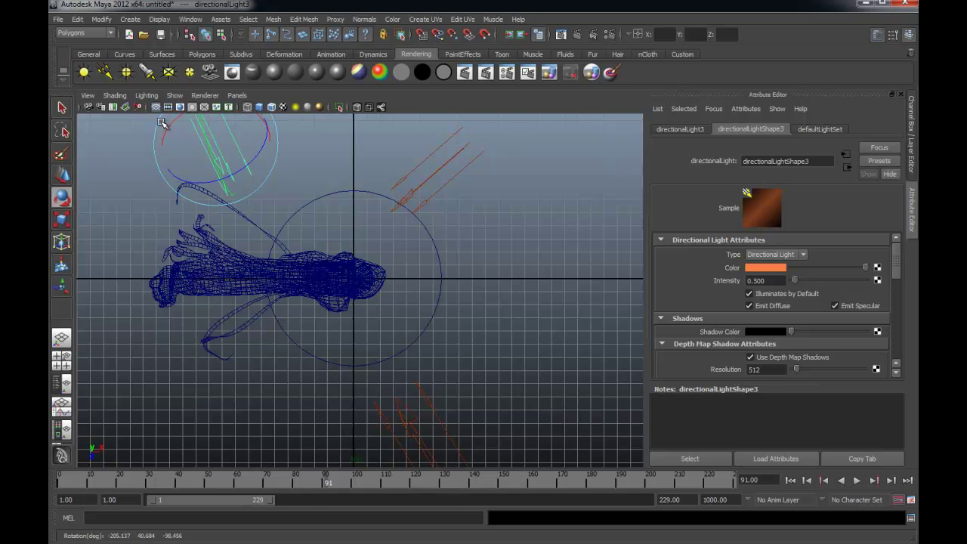
key(w)
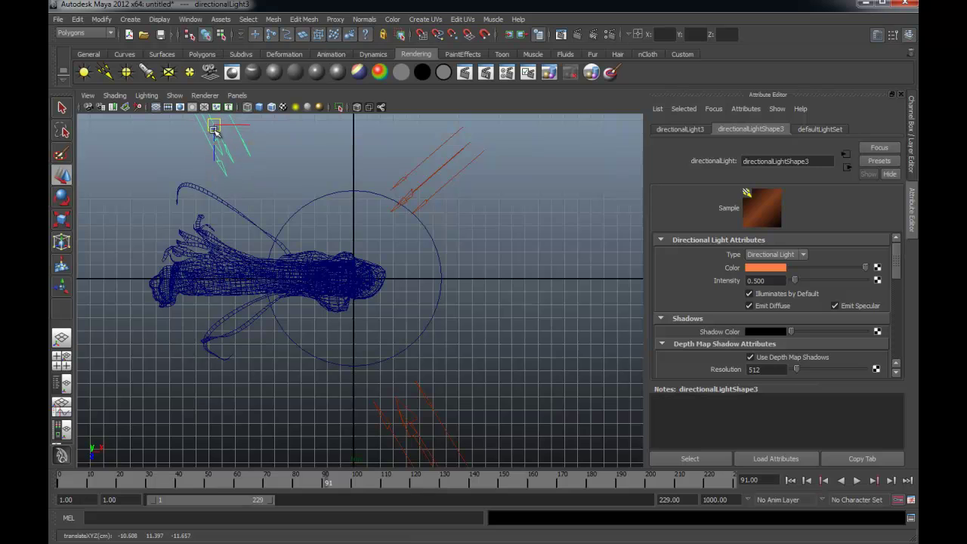
- Move the first light up and left and the second light down and right
click(428, 407)
mouse_move(427, 408)
alt+middle_down()
mouse_move(412, 402)
mouse_move(392, 357)
alt+middle_up()
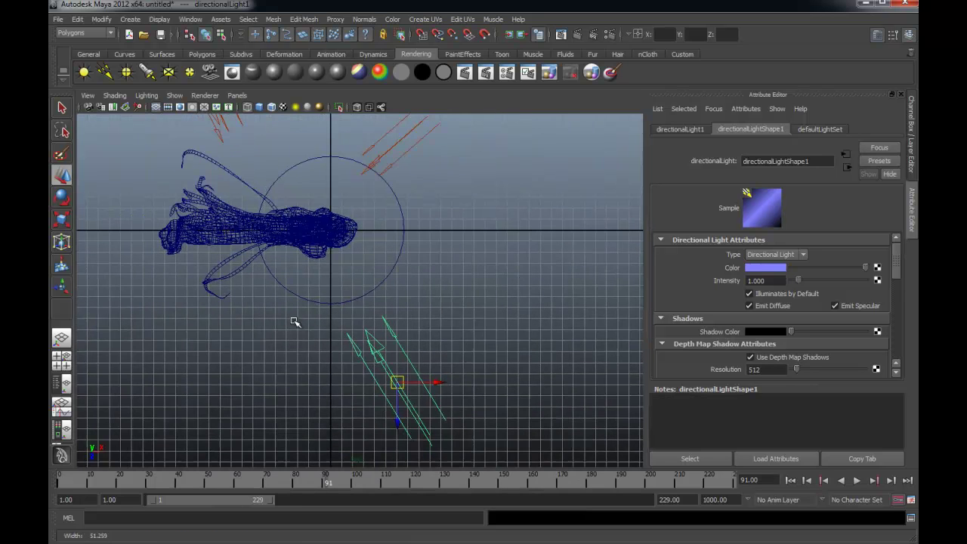
drag(409, 410, 391, 394)
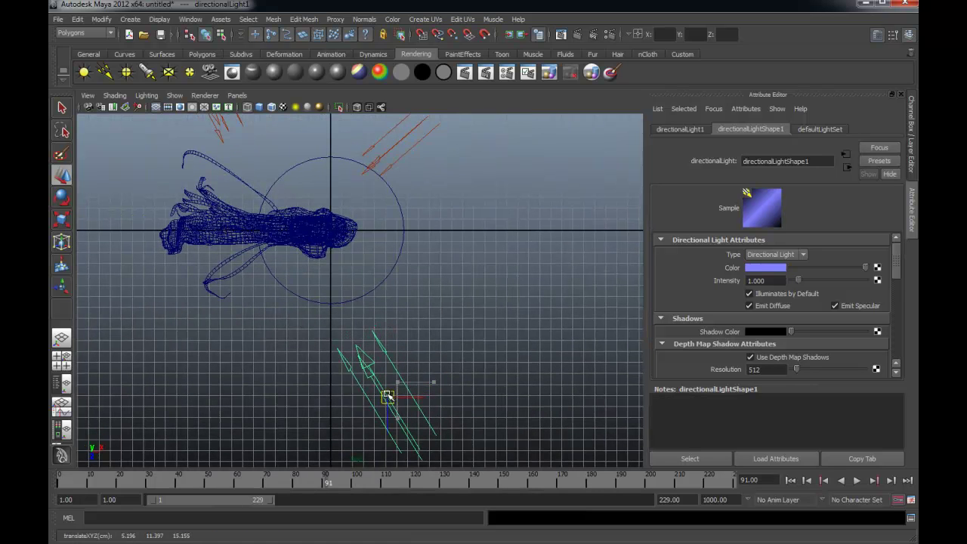
click(408, 153)
alt+middle_drag(409, 154, 408, 165)
drag(409, 164, 452, 182)
key(e)
key(w)
- Re-aim the third light and the bottom blue light at the tube, then deselect
click(225, 140)
alt+middle_drag(225, 140, 222, 167)
key(e)
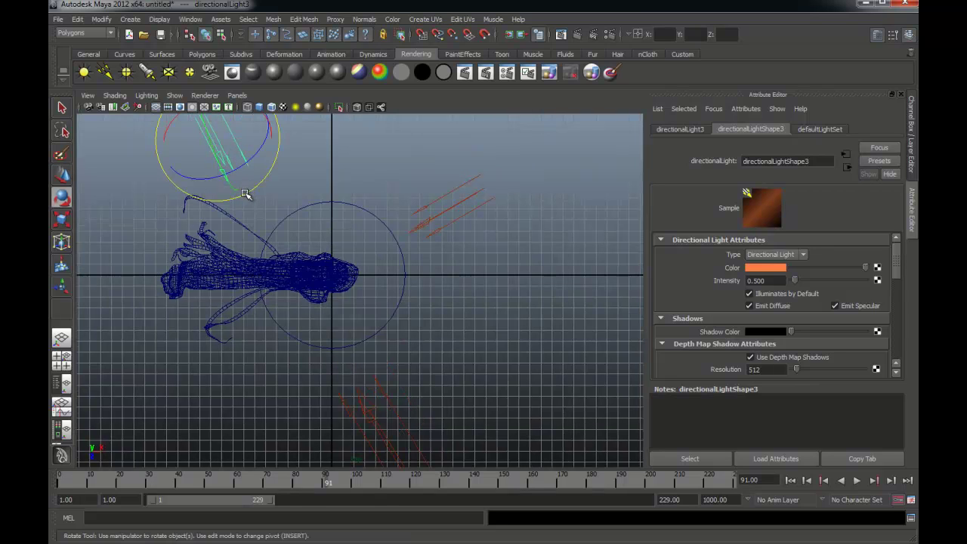
click(398, 401)
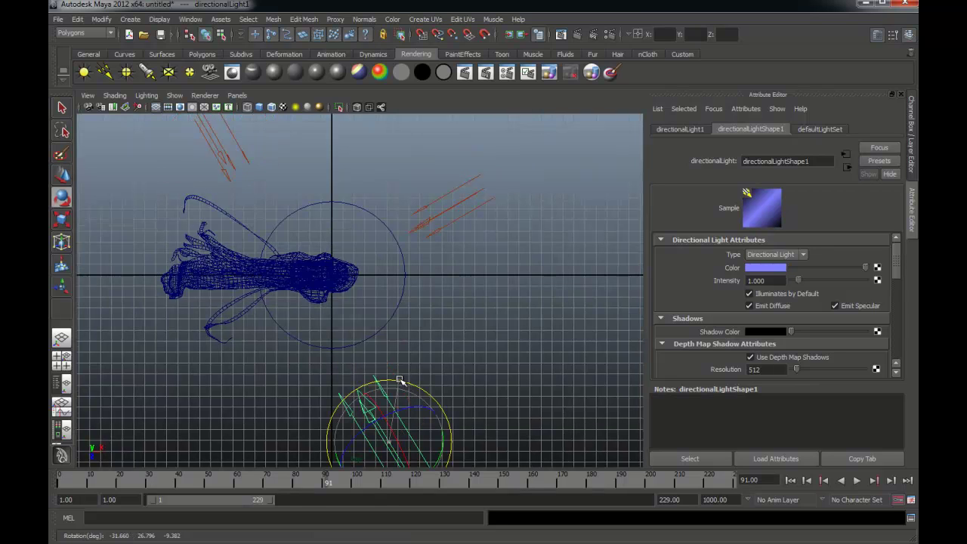
click(541, 324)
- Frame the tube in the maximized perspective view and test-render frame 91 with three lights
key(space)
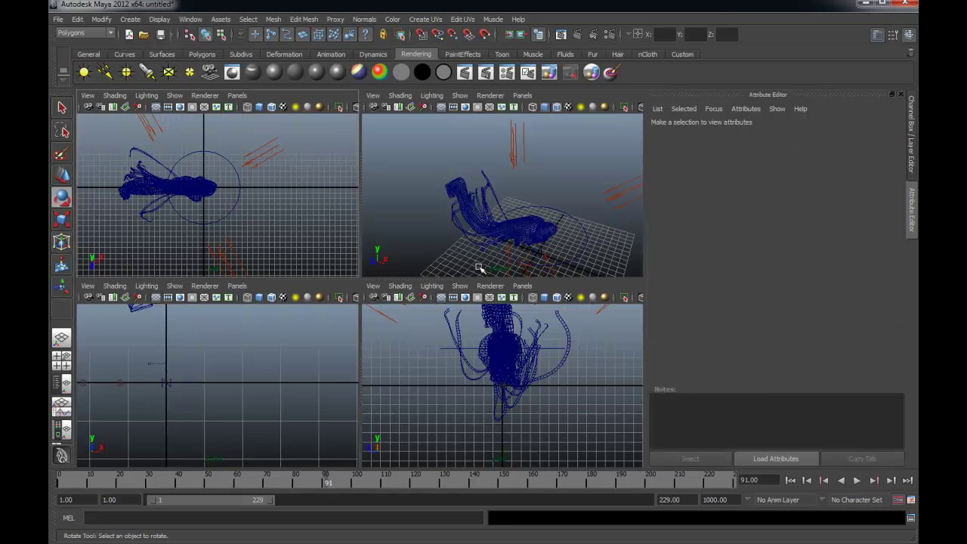
key(space)
mouse_move(400, 324)
alt+mouse_down()
mouse_move(361, 239)
mouse_move(350, 254)
mouse_move(431, 277)
mouse_move(413, 274)
alt+mouse_up()
alt+middle_drag(413, 274, 406, 272)
alt+right_drag(405, 272, 405, 275)
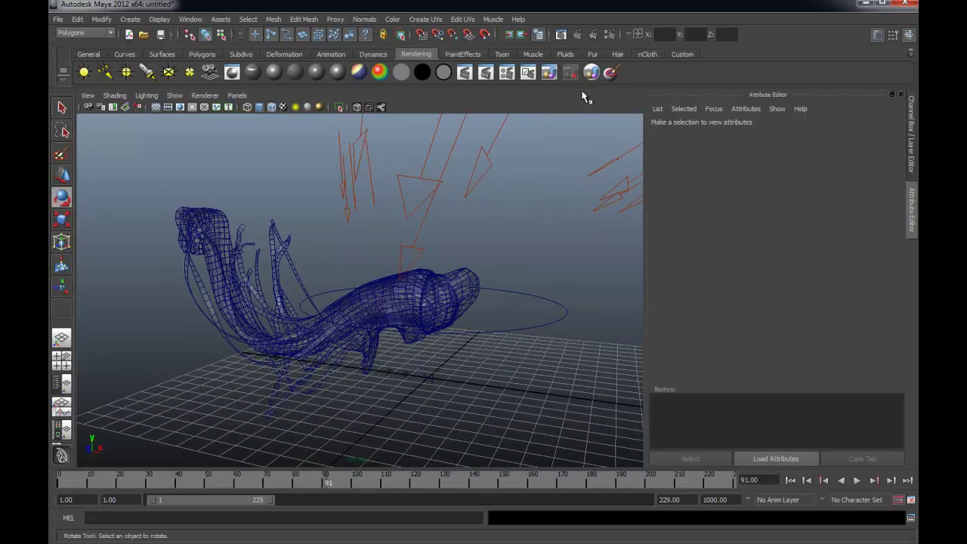
click(561, 35)
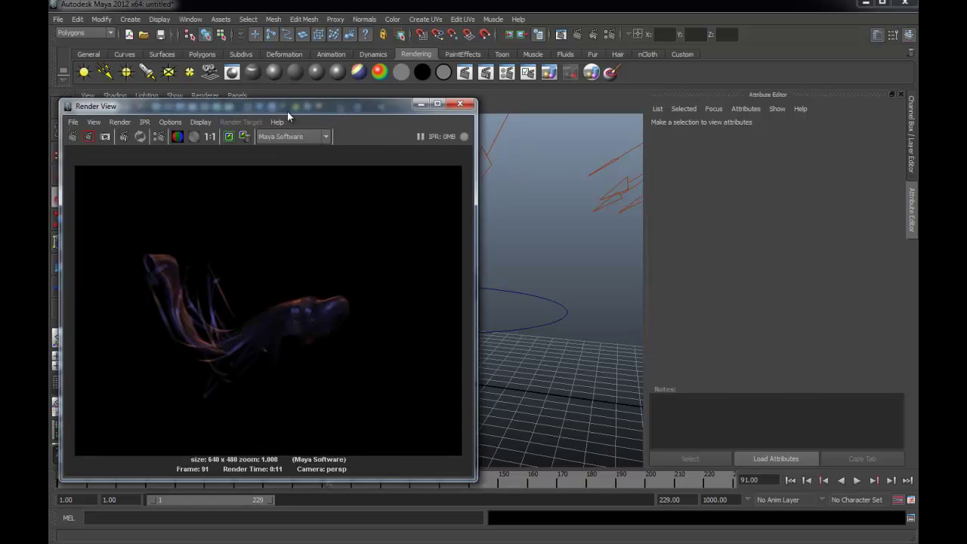
drag(287, 111, 330, 106)
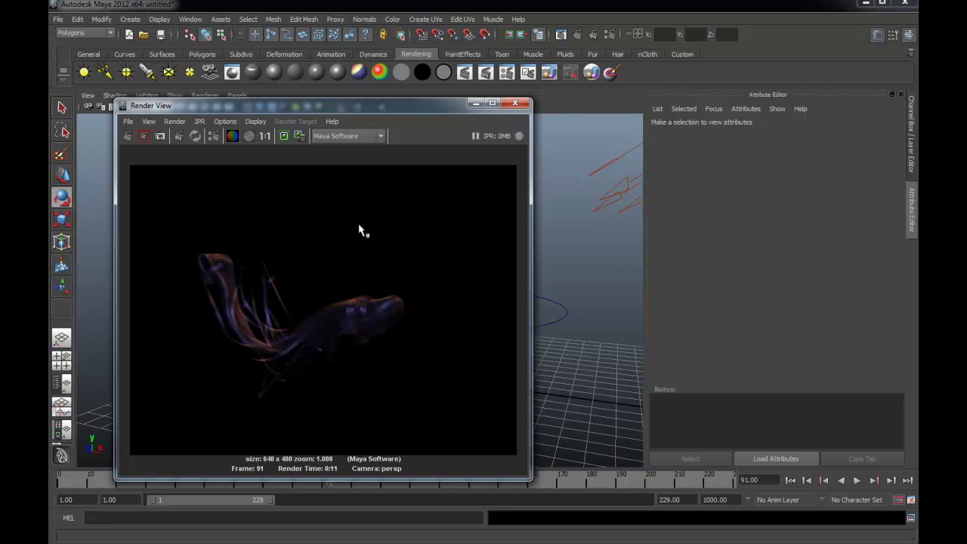
click(514, 103)
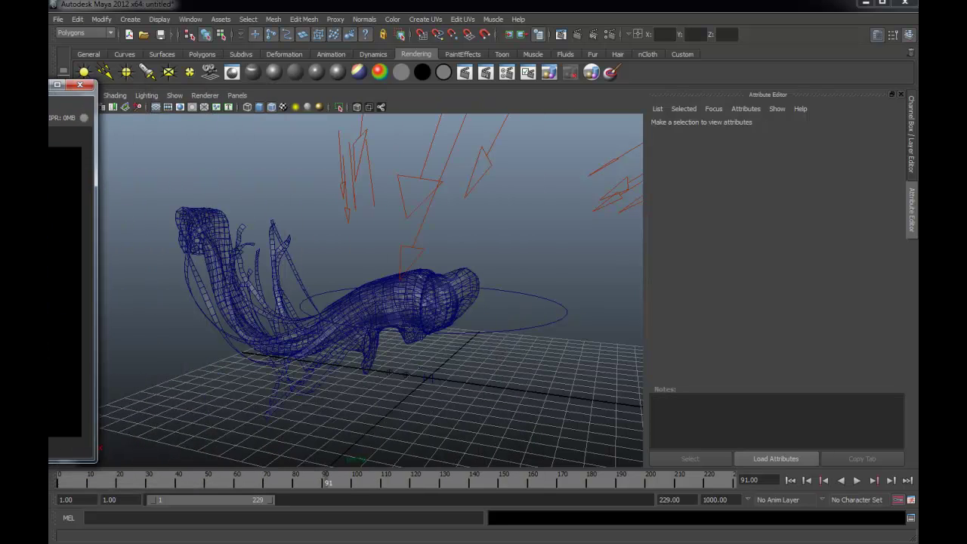
click(356, 179)
- Rotate the orange directionalLight3 to a new angle and reselect it
drag(318, 197, 336, 207)
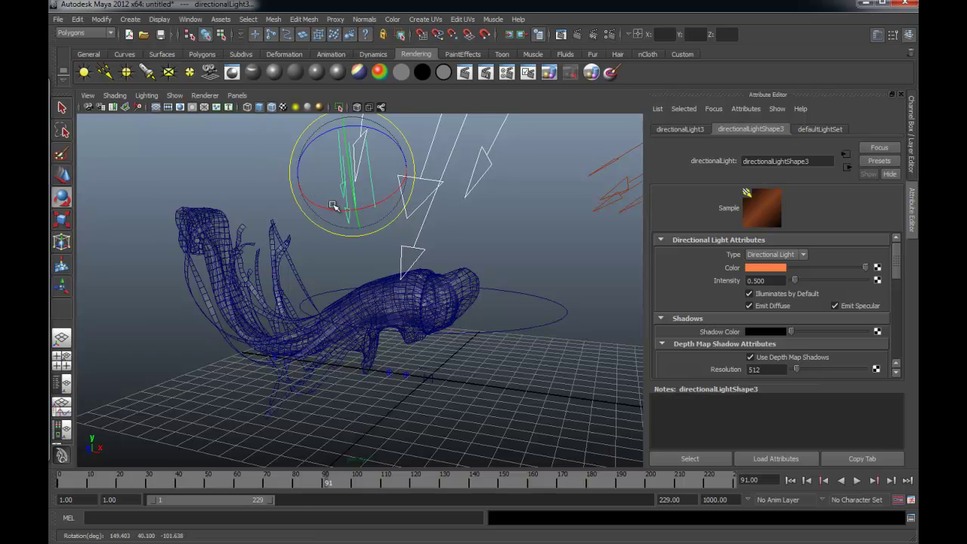
click(343, 214)
key(q)
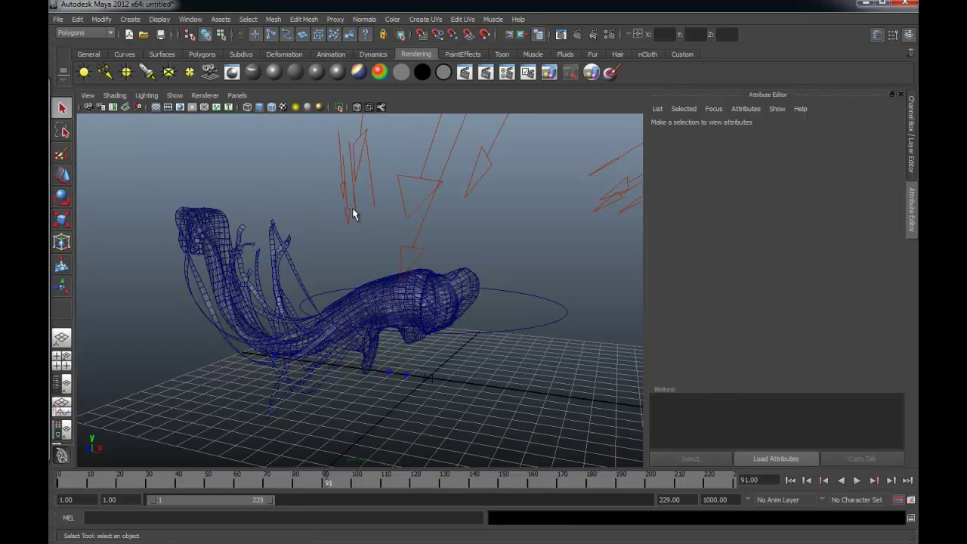
click(355, 220)
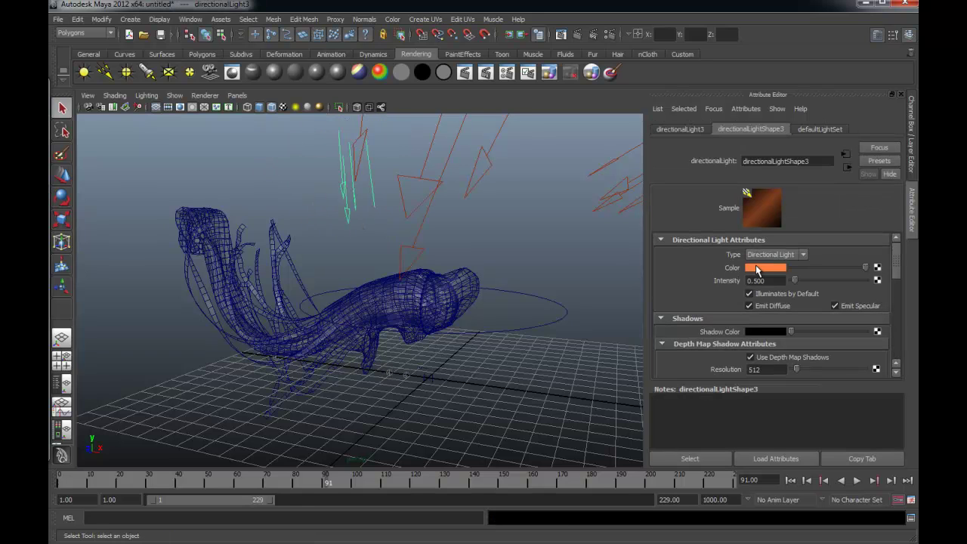
- Change directionalLight3's colour to a pale green and reopen the Render View
click(757, 269)
click(740, 236)
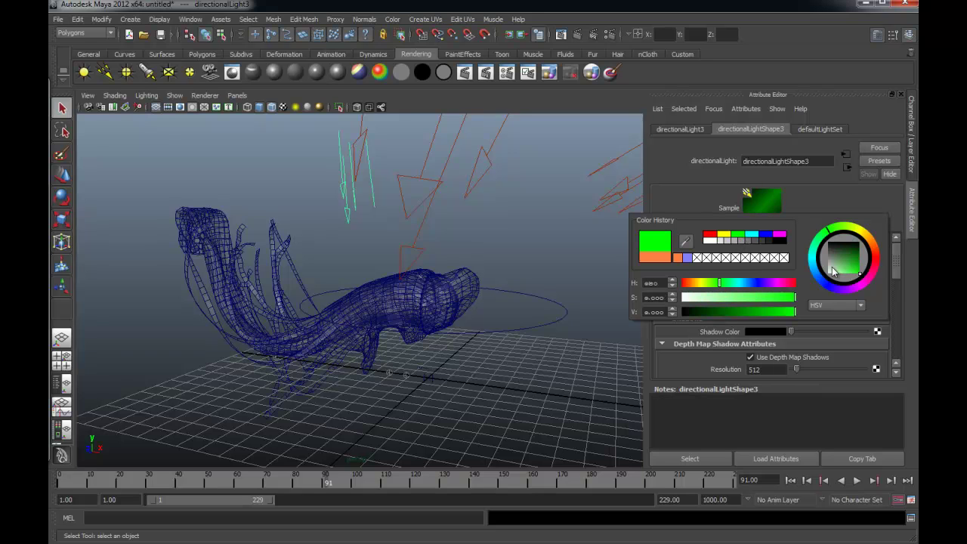
drag(846, 277, 849, 285)
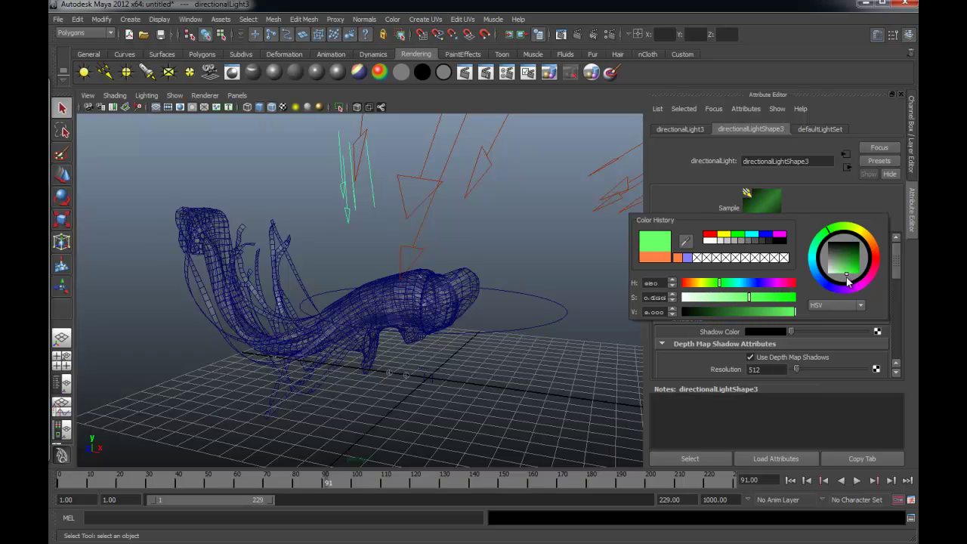
click(513, 366)
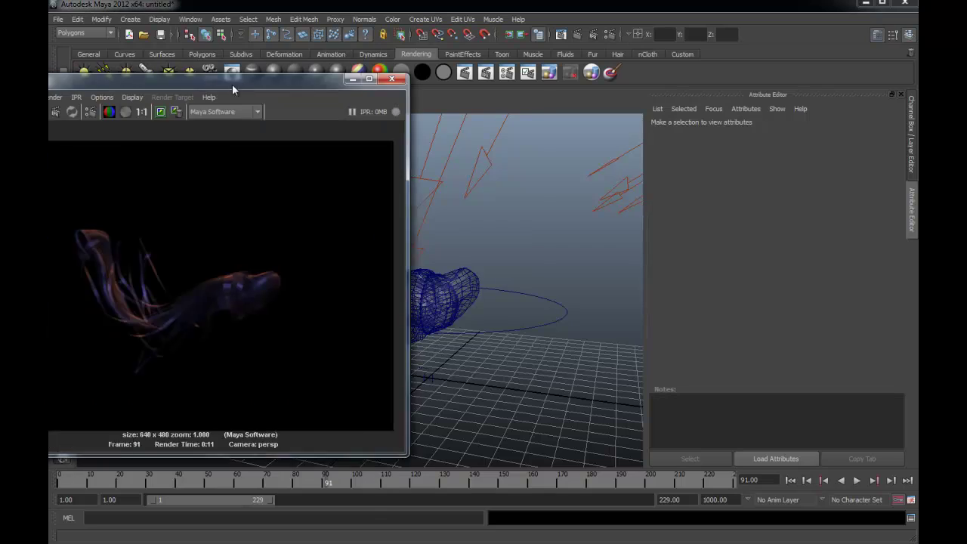
- Keep the previous image and re-render frame 91 with the green light, then close Render View
click(288, 116)
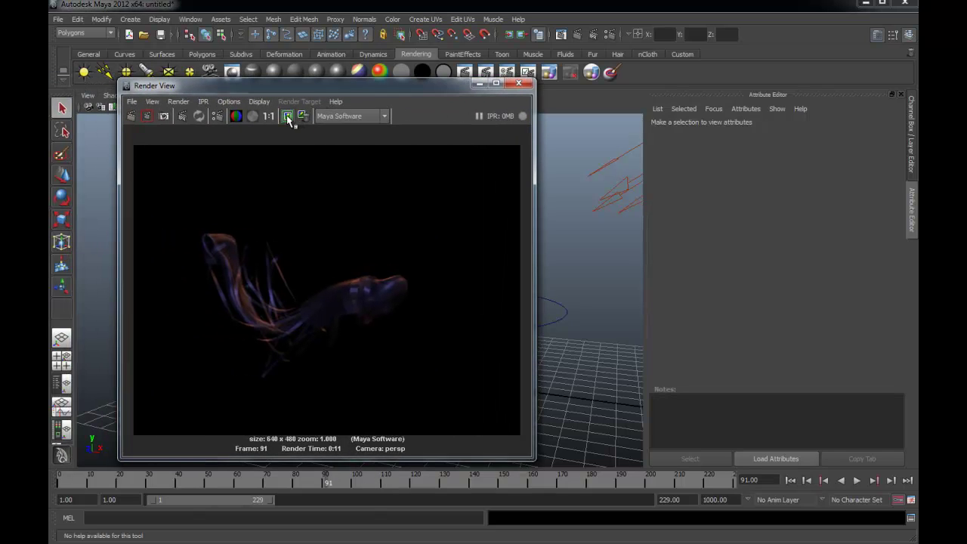
click(133, 117)
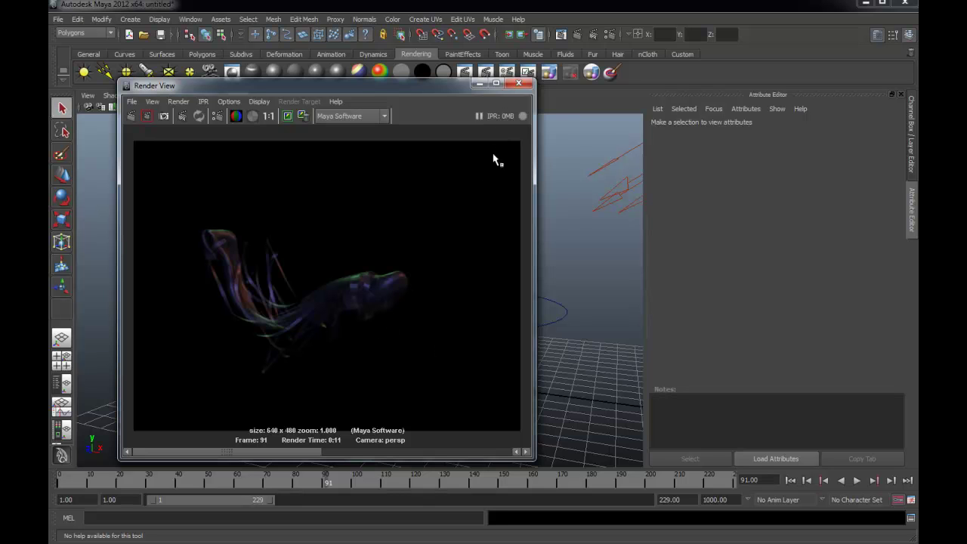
click(518, 83)
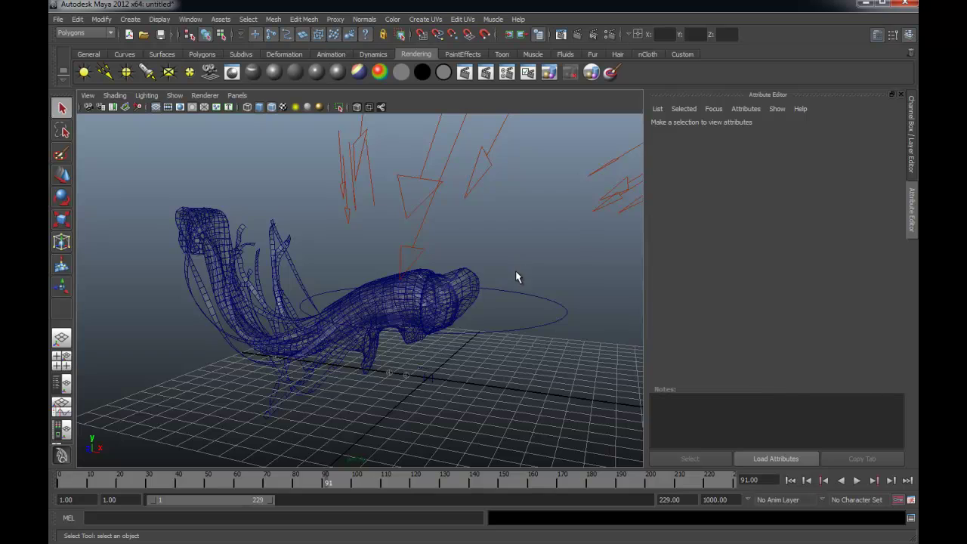
- Create an ambient light, move it below the tube, and set its Intensity to 0.5
alt+right_drag(517, 277, 334, 253)
mouse_move(335, 253)
alt+mouse_down()
mouse_move(367, 250)
mouse_move(352, 248)
alt+mouse_up()
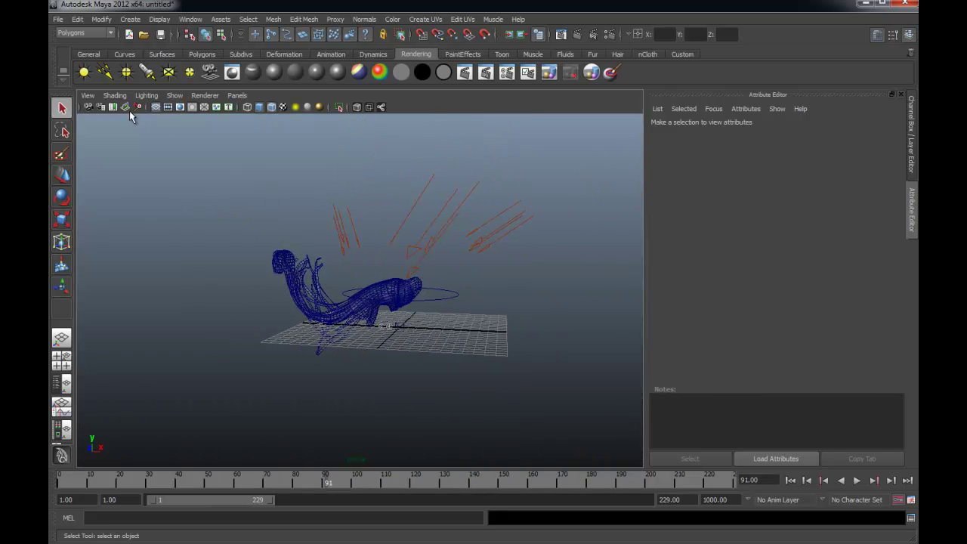
click(86, 76)
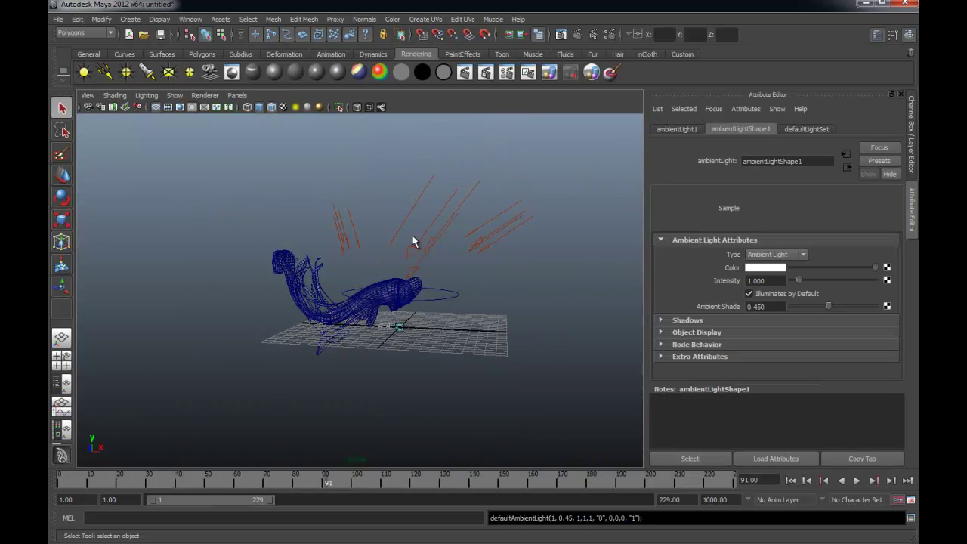
key(w)
drag(401, 293, 404, 430)
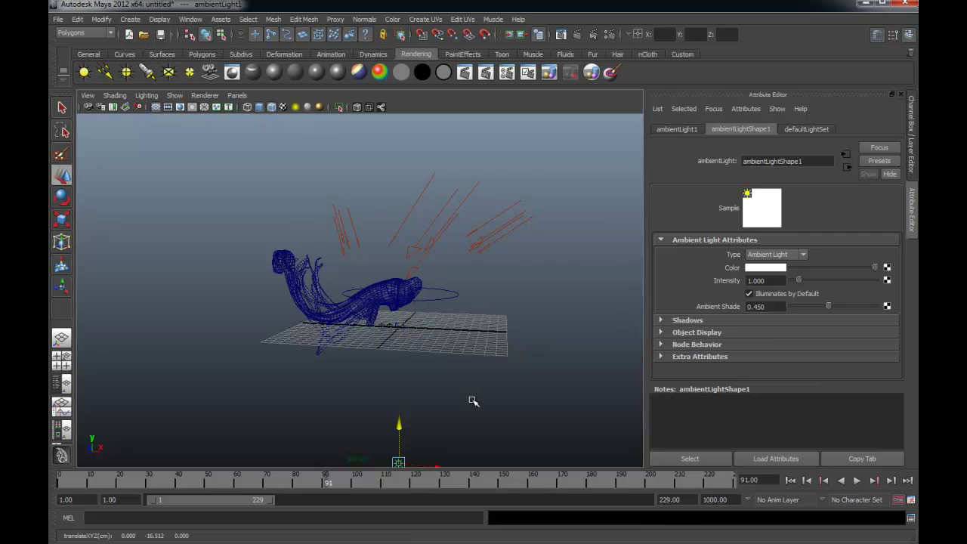
alt+drag(471, 400, 475, 382)
click(779, 281)
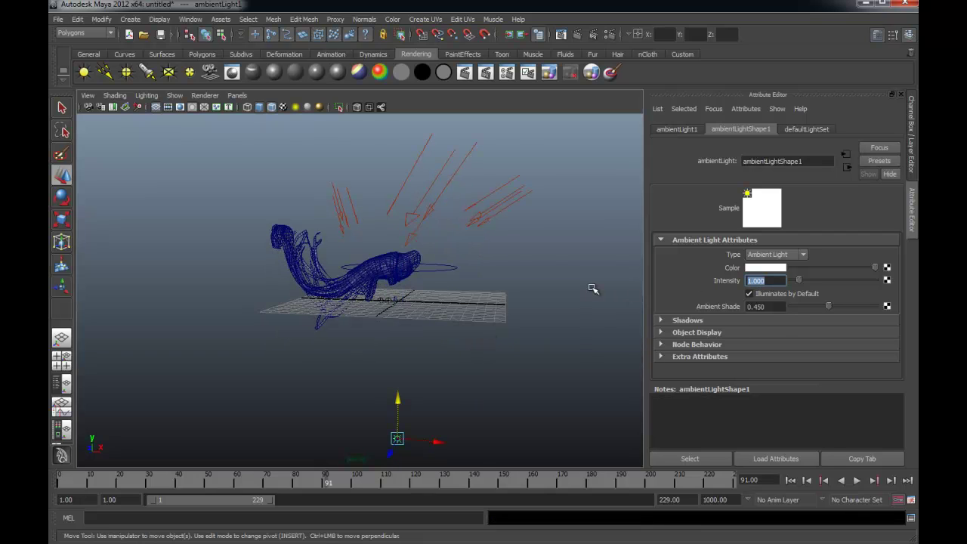
text(.5)
text(0.500)
key(Return)
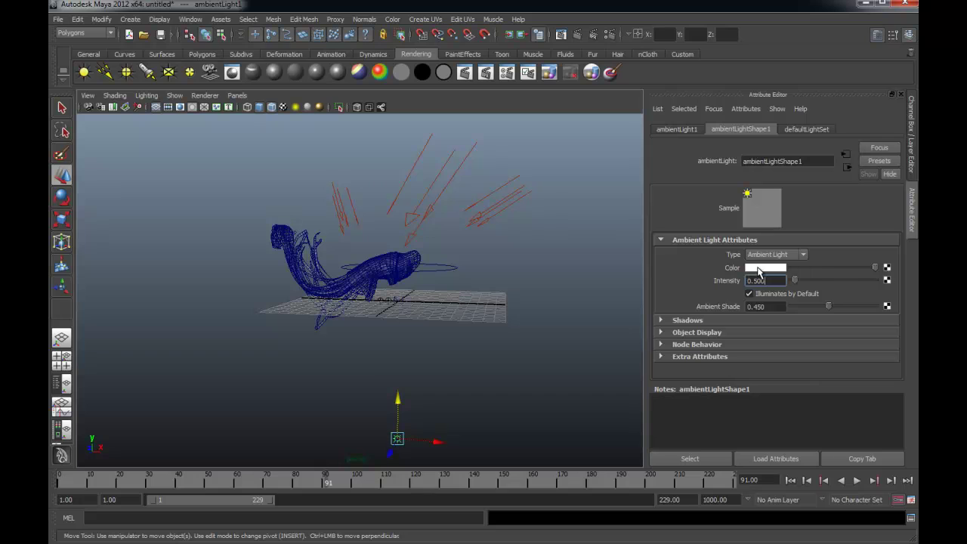
- Colour the ambient light a pale lavender
click(759, 270)
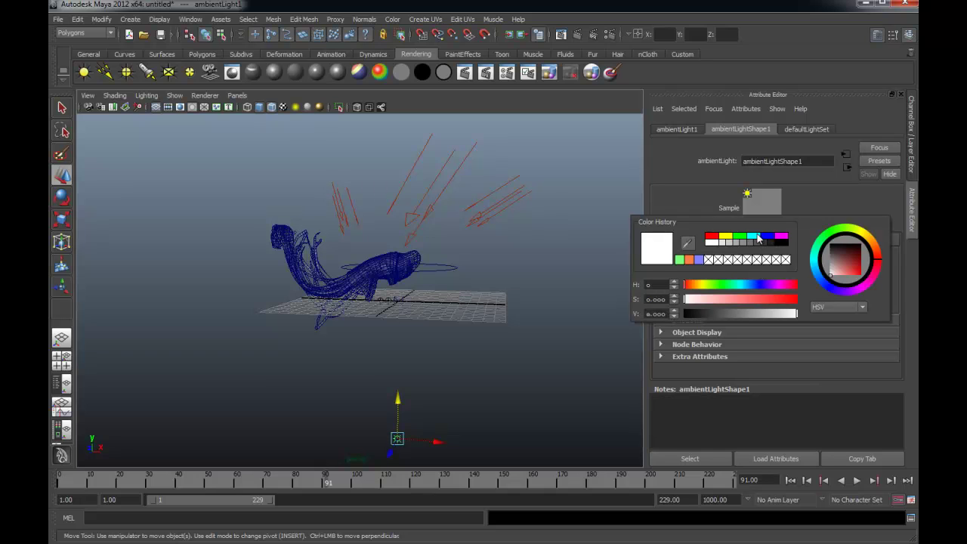
click(758, 239)
click(768, 236)
click(841, 278)
drag(841, 277, 842, 279)
click(433, 346)
mouse_move(391, 355)
alt+mouse_down()
mouse_move(349, 322)
mouse_move(318, 330)
mouse_move(334, 350)
mouse_move(326, 350)
mouse_move(349, 345)
mouse_move(343, 358)
mouse_move(328, 352)
mouse_move(329, 363)
alt+mouse_up()
alt+middle_drag(329, 363, 339, 366)
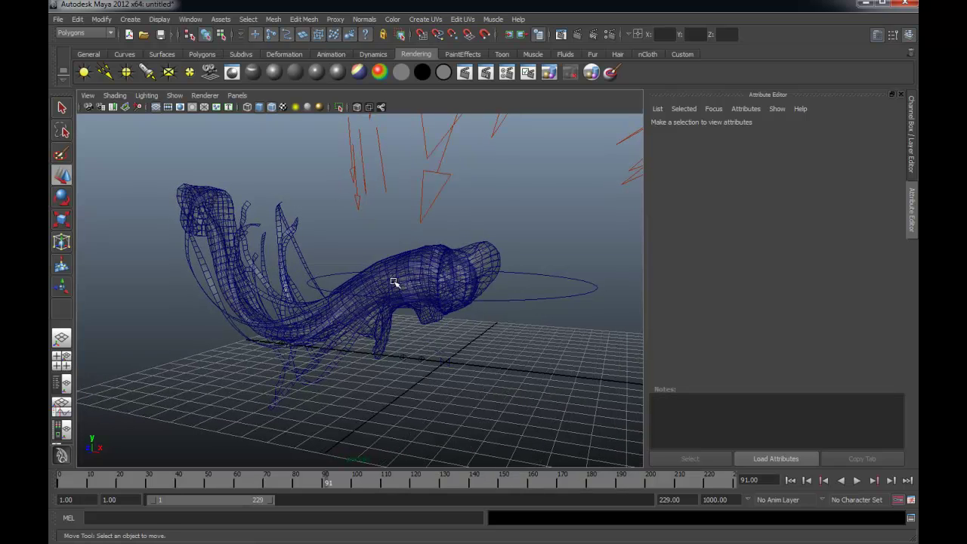
- Render frame 91 with the new ambient light
click(564, 35)
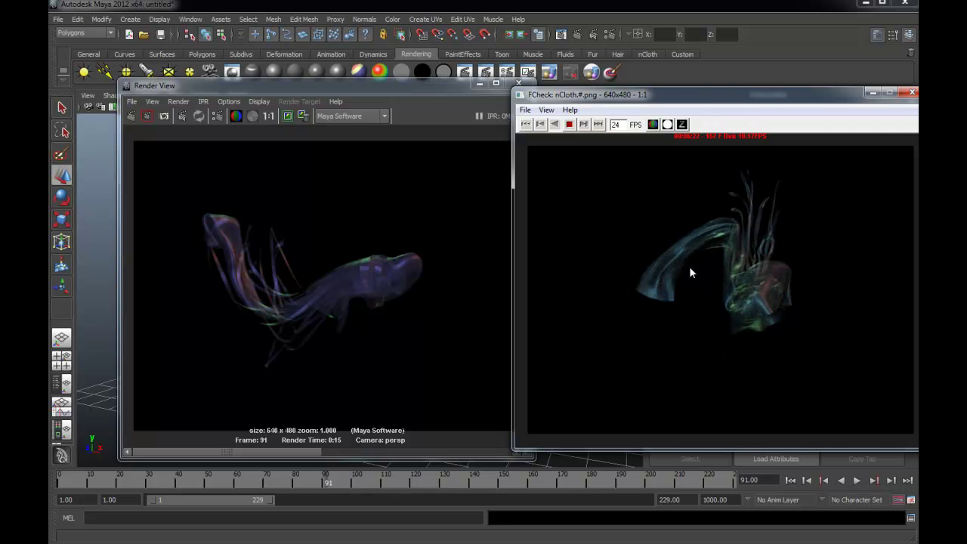
- Close FCheck and change directionalLight1's colour to a light cyan
drag(751, 96, 725, 99)
key(Escape)
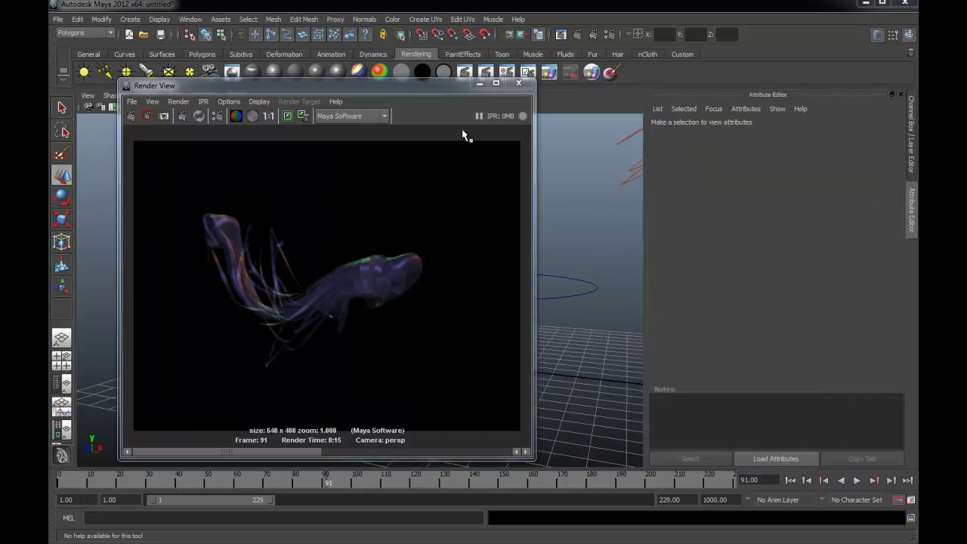
drag(434, 89, 416, 265)
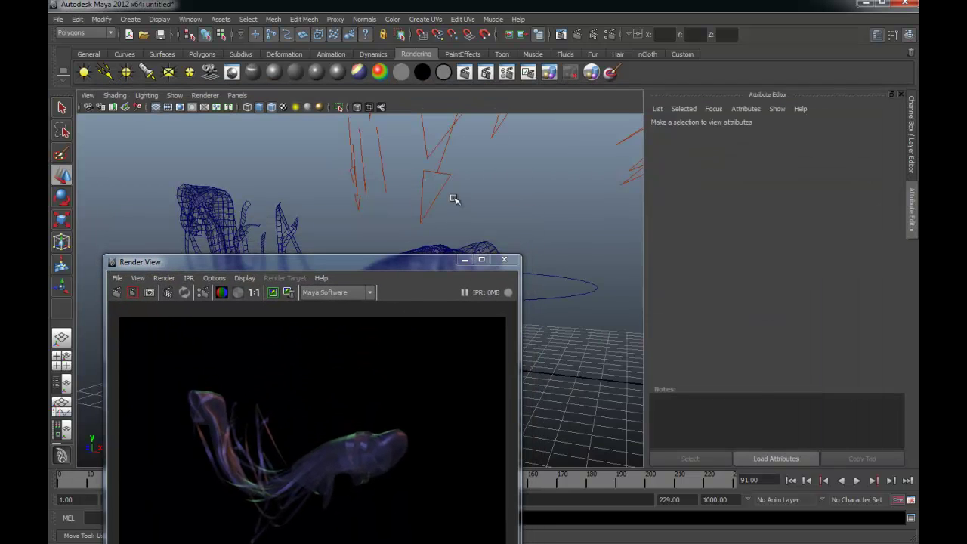
click(454, 198)
click(781, 270)
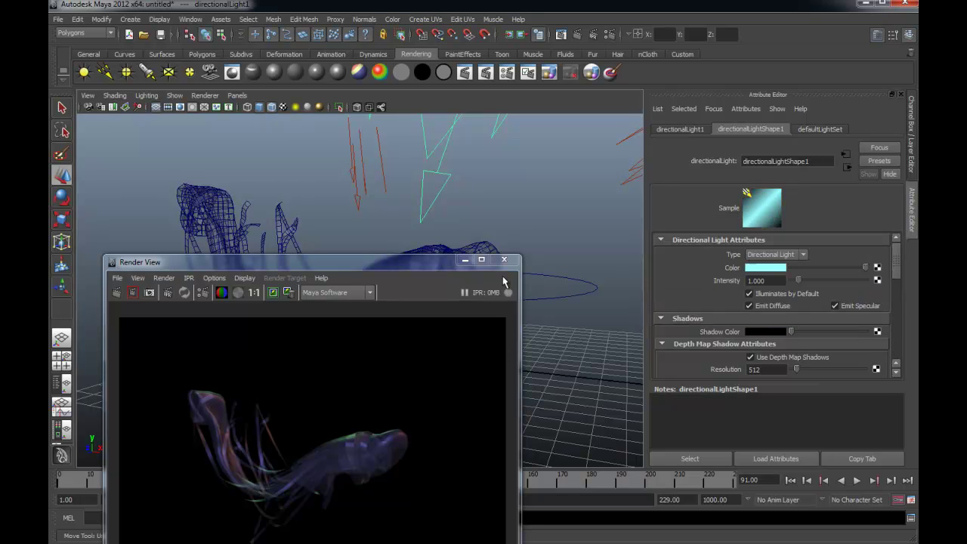
- Redo the previous render of frame 91 with the cyan light in Render View
drag(390, 264, 482, 102)
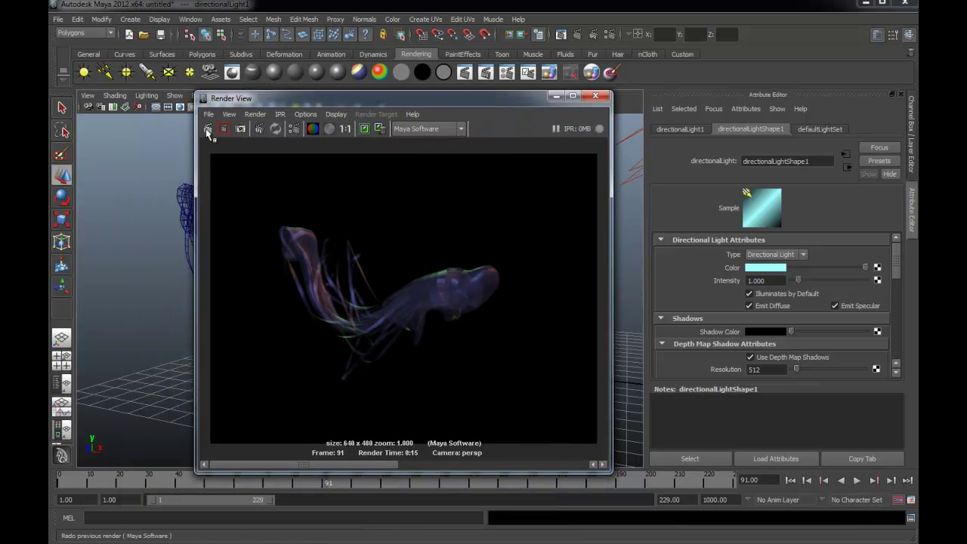
click(208, 129)
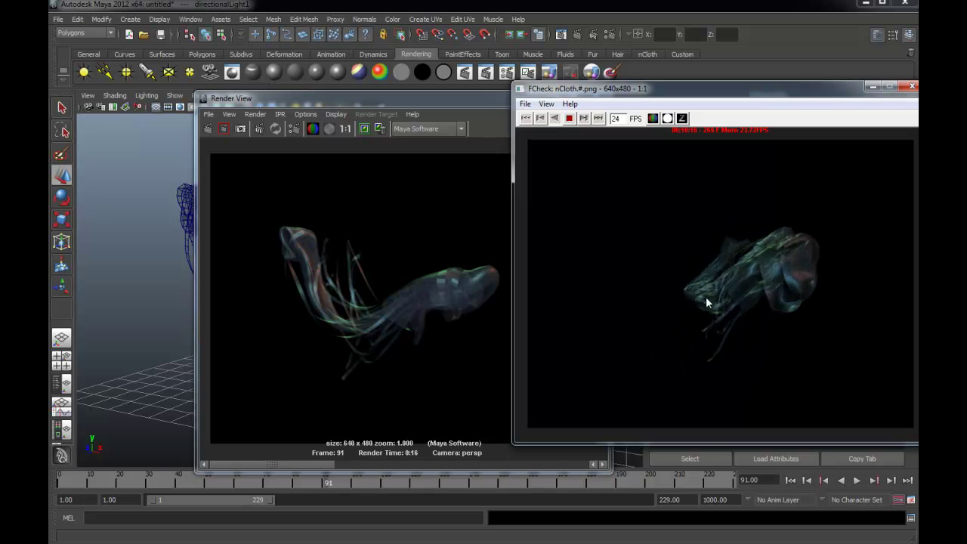
- Move the Render View window to the left so the viewport and directionalLight1 attributes are visible
mouse_move(456, 102)
mouse_down()
mouse_move(371, 96)
mouse_move(427, 113)
mouse_up()
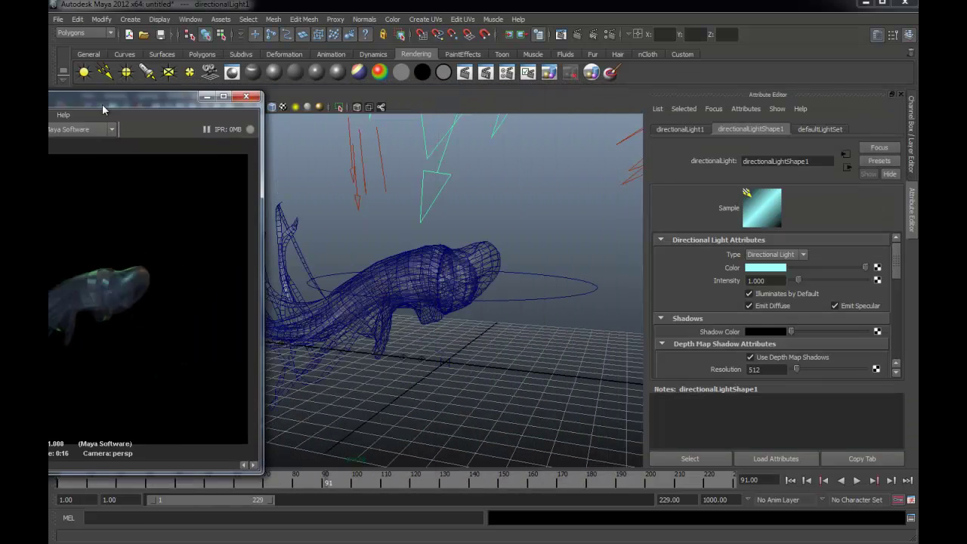